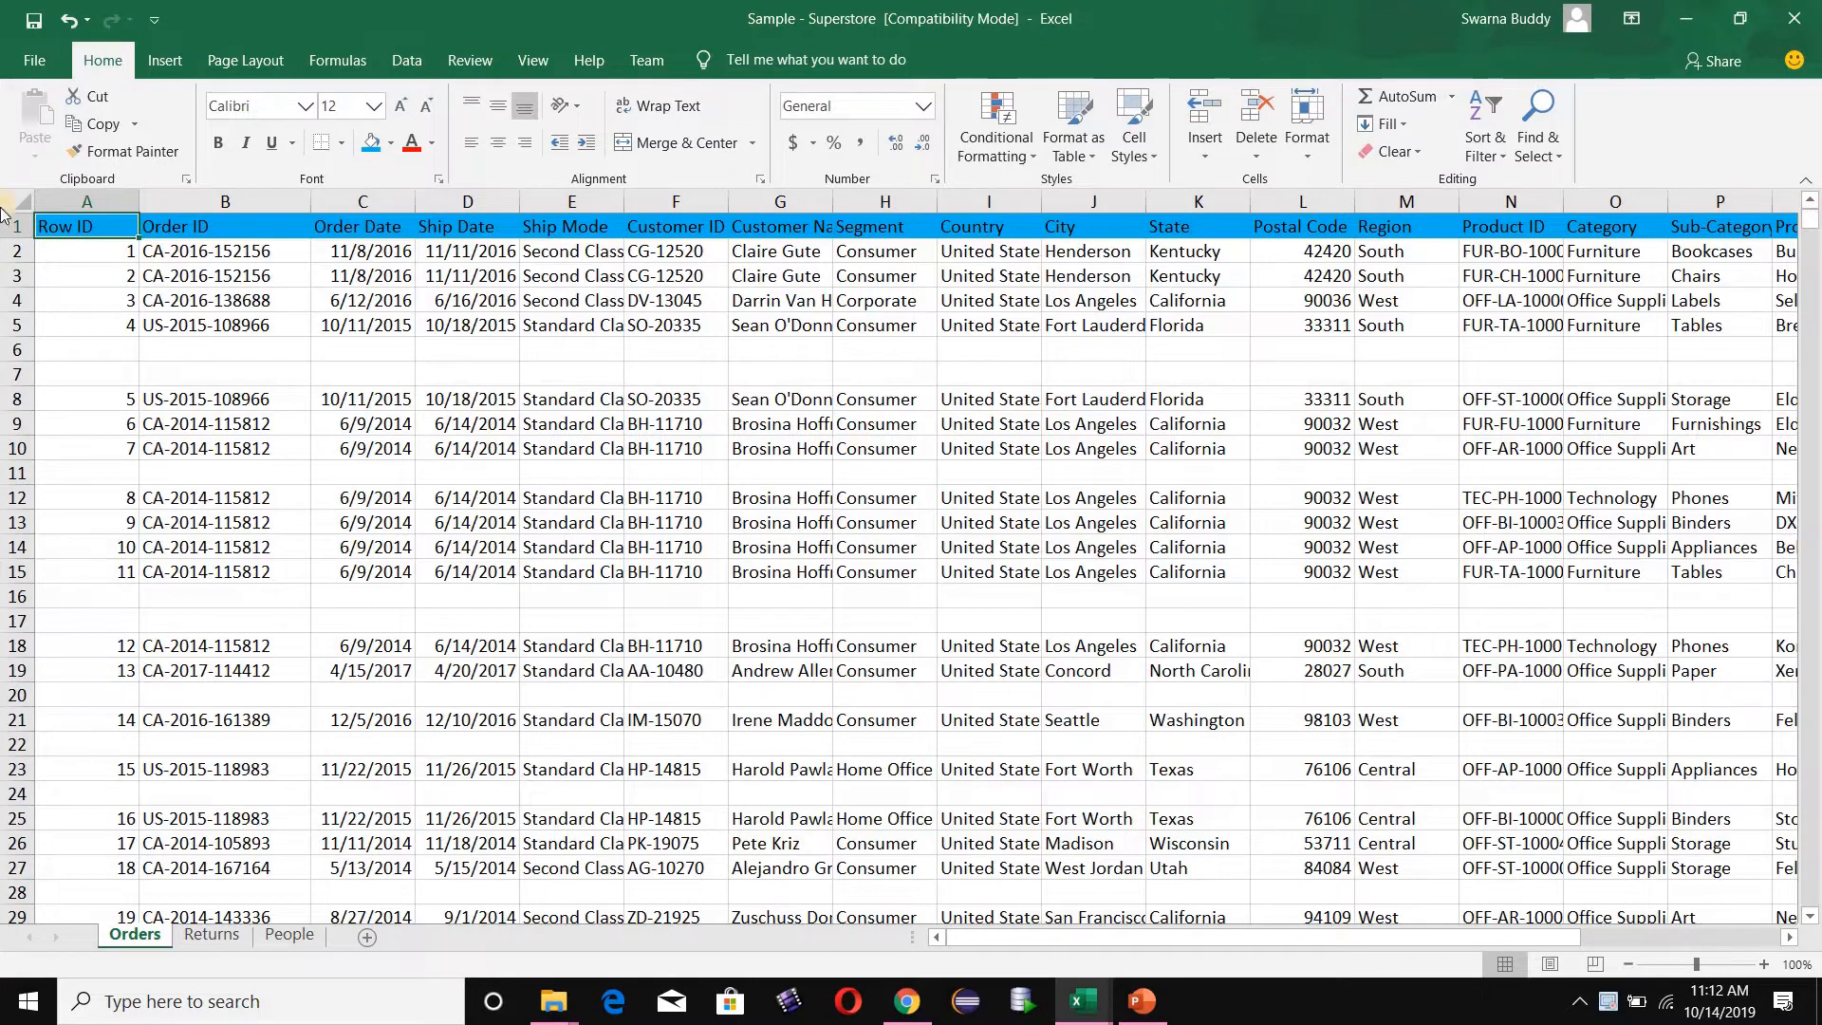
left_click(13, 351)
right_click(13, 351)
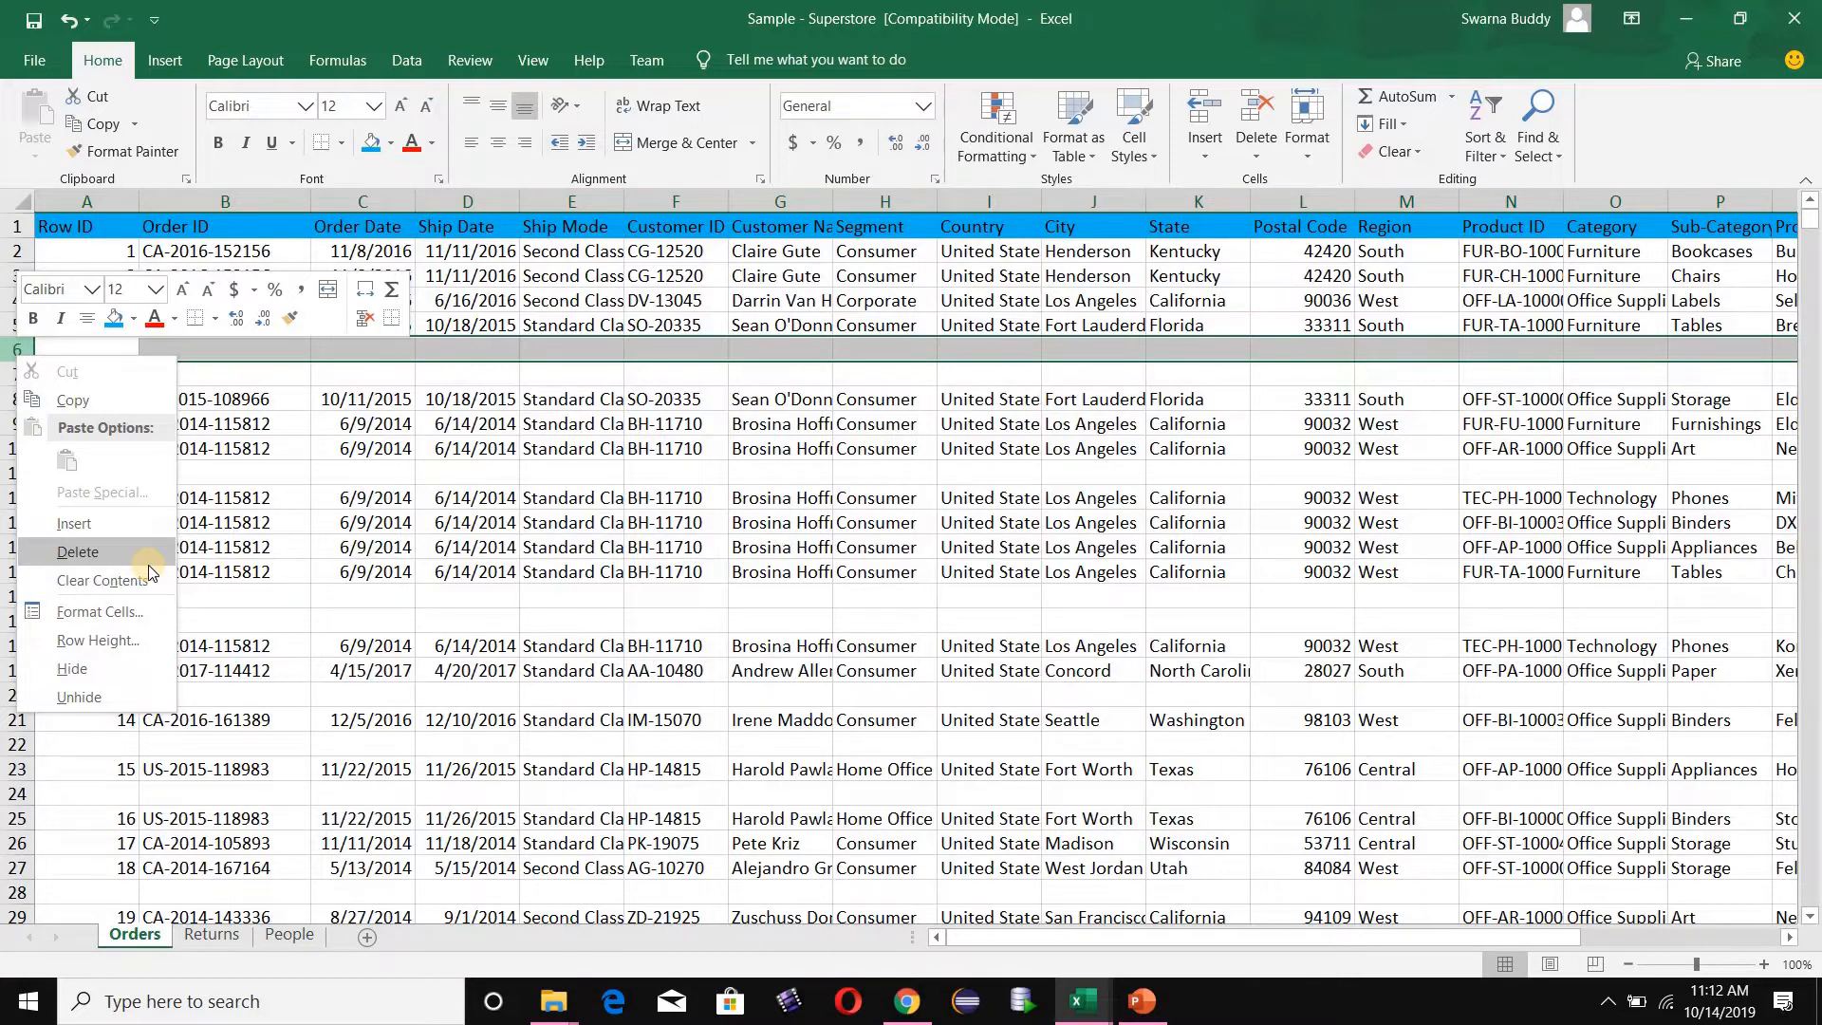
left_click(394, 469)
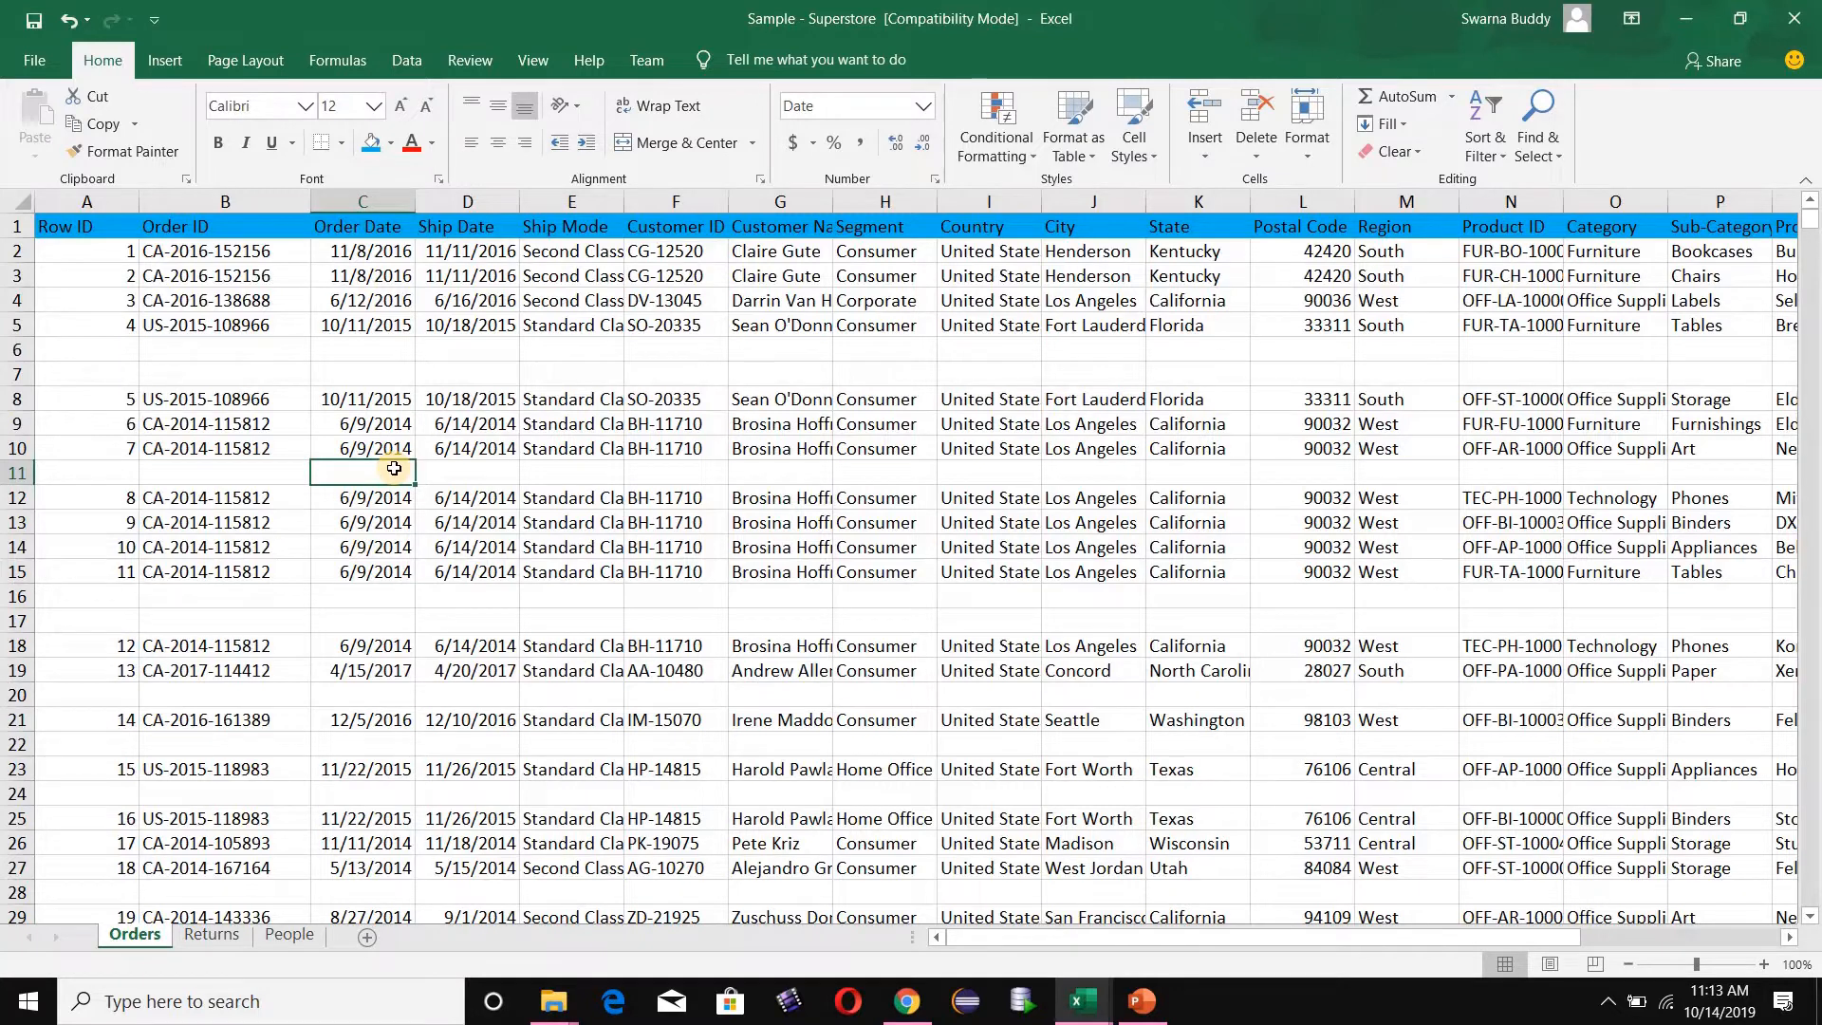
- Select every blank cell across the whole Orders sheet with Go To Special and delete the sheet rows containing them
left_click(23, 198)
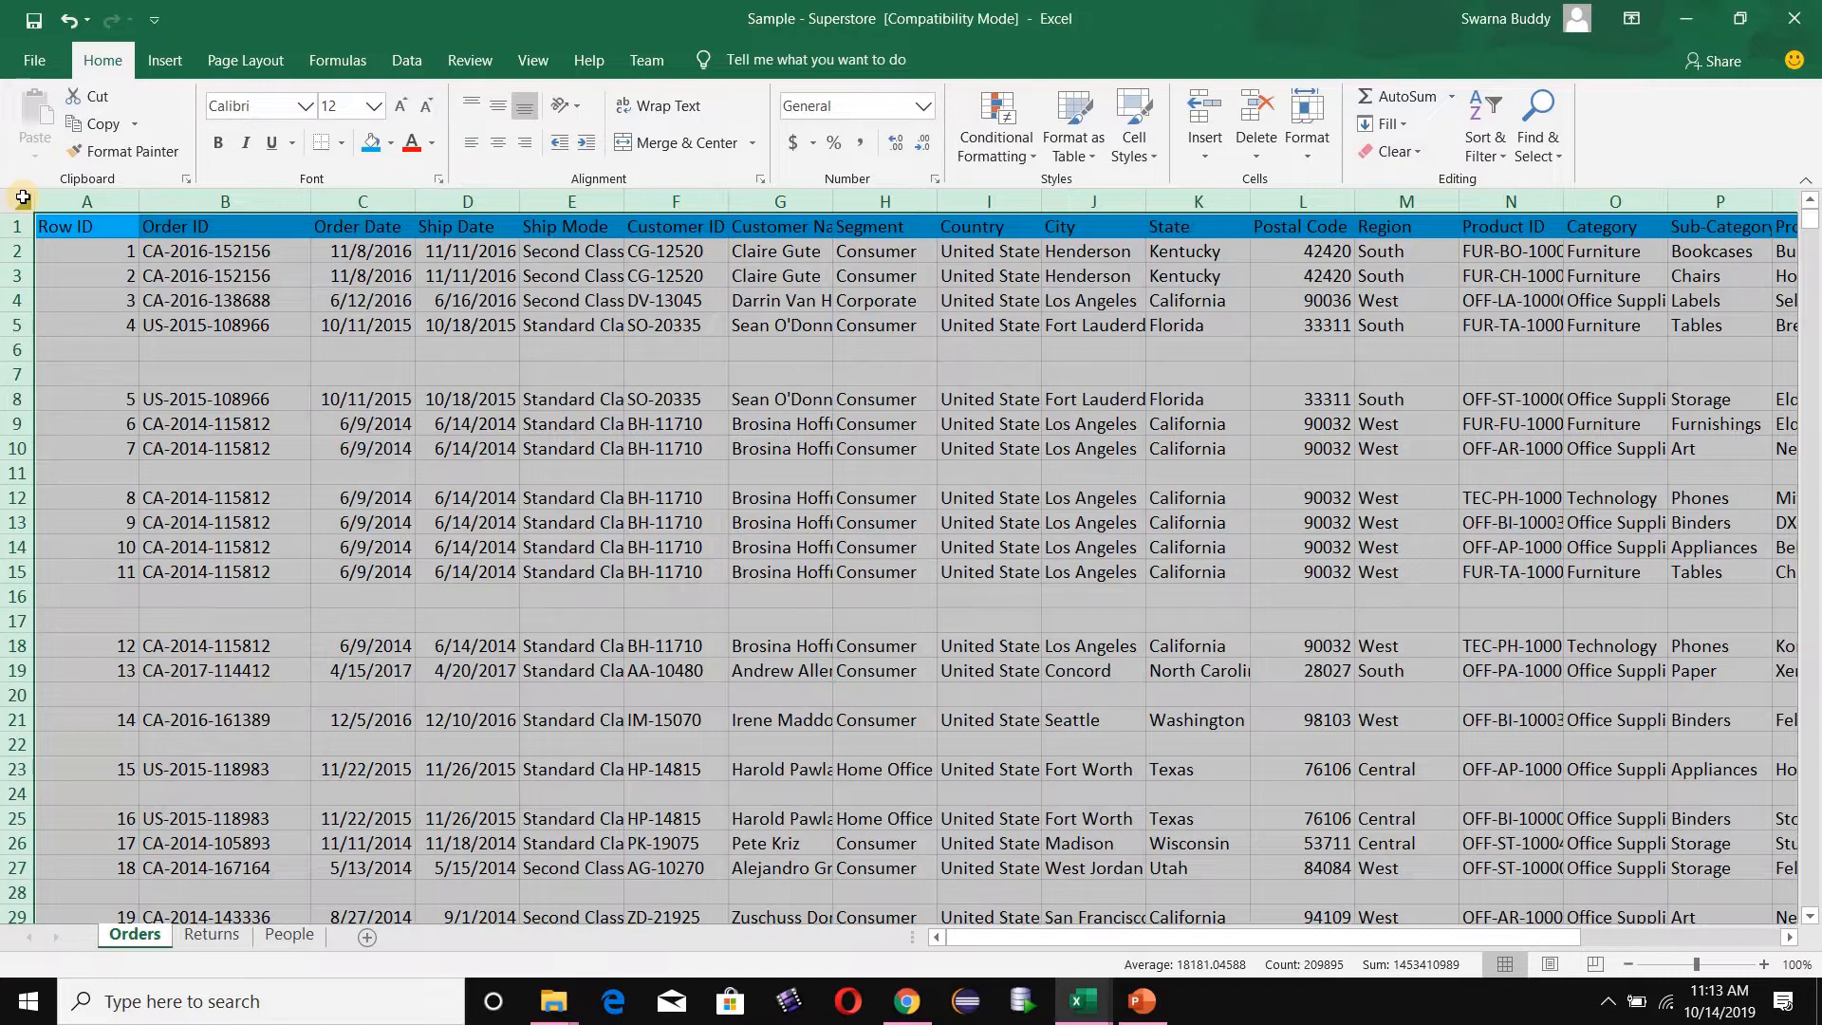
key("ctrl+g")
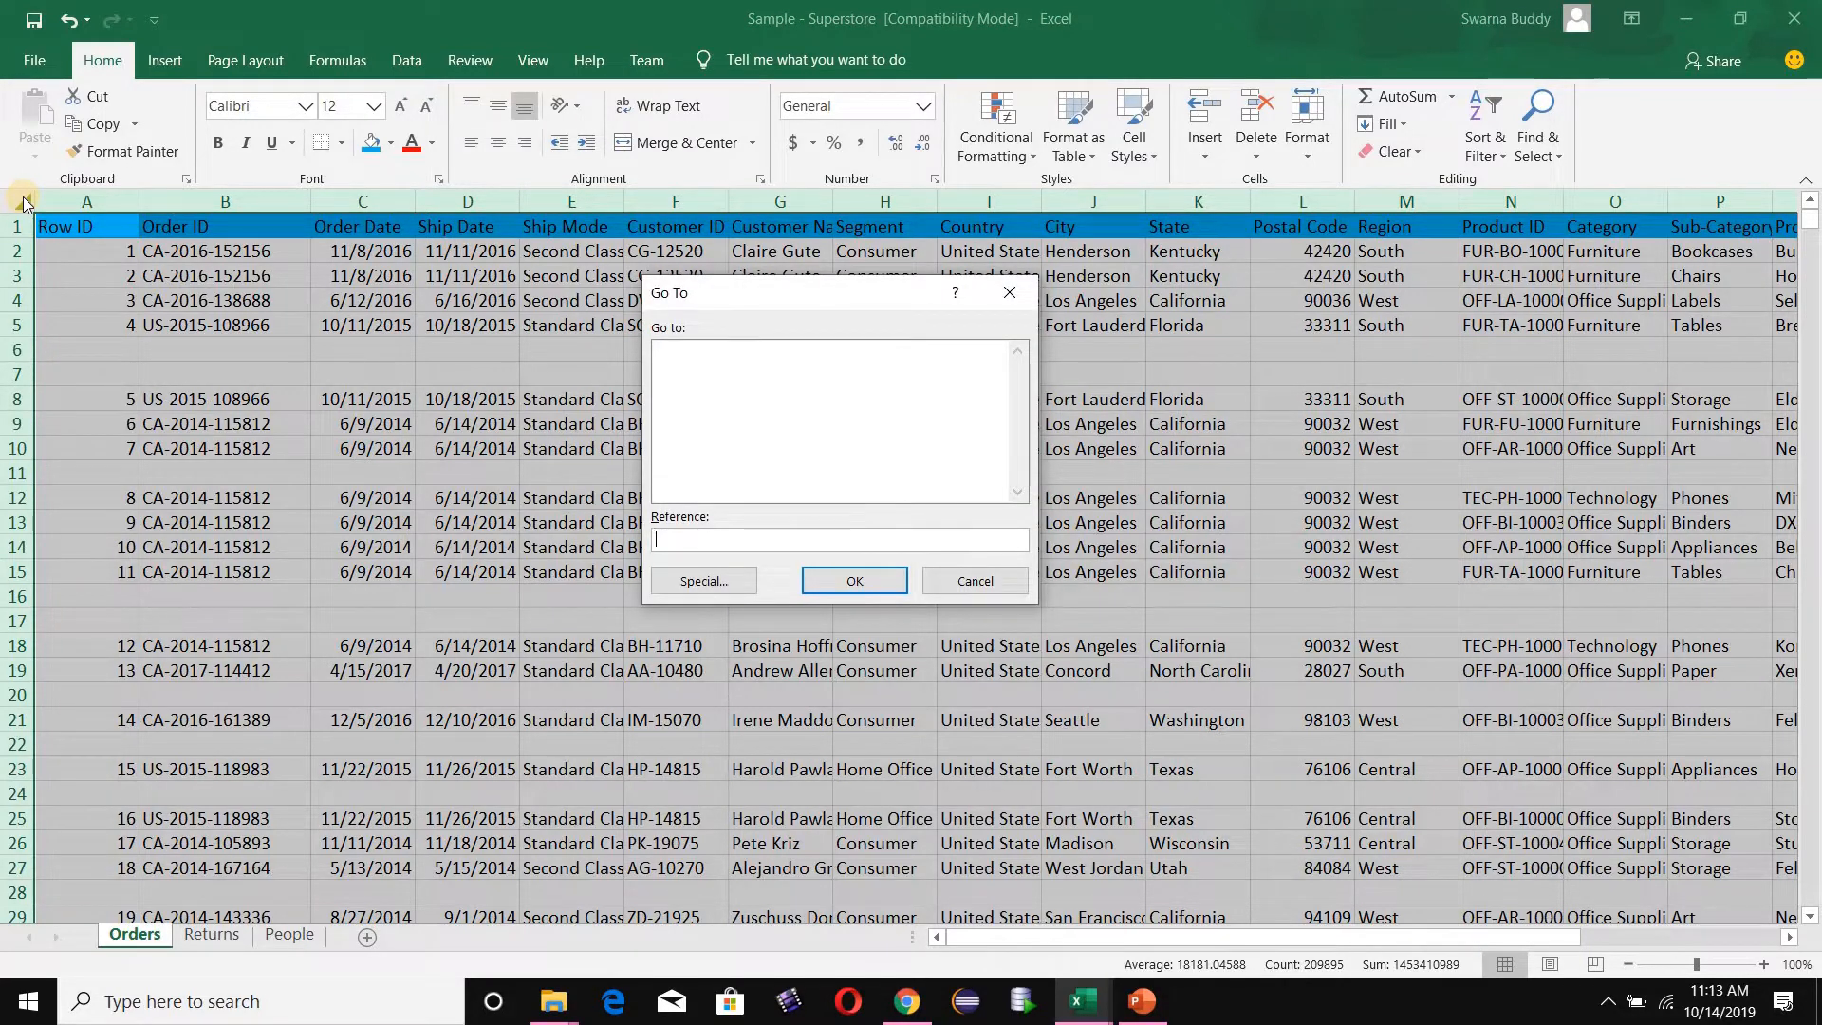
left_click(702, 582)
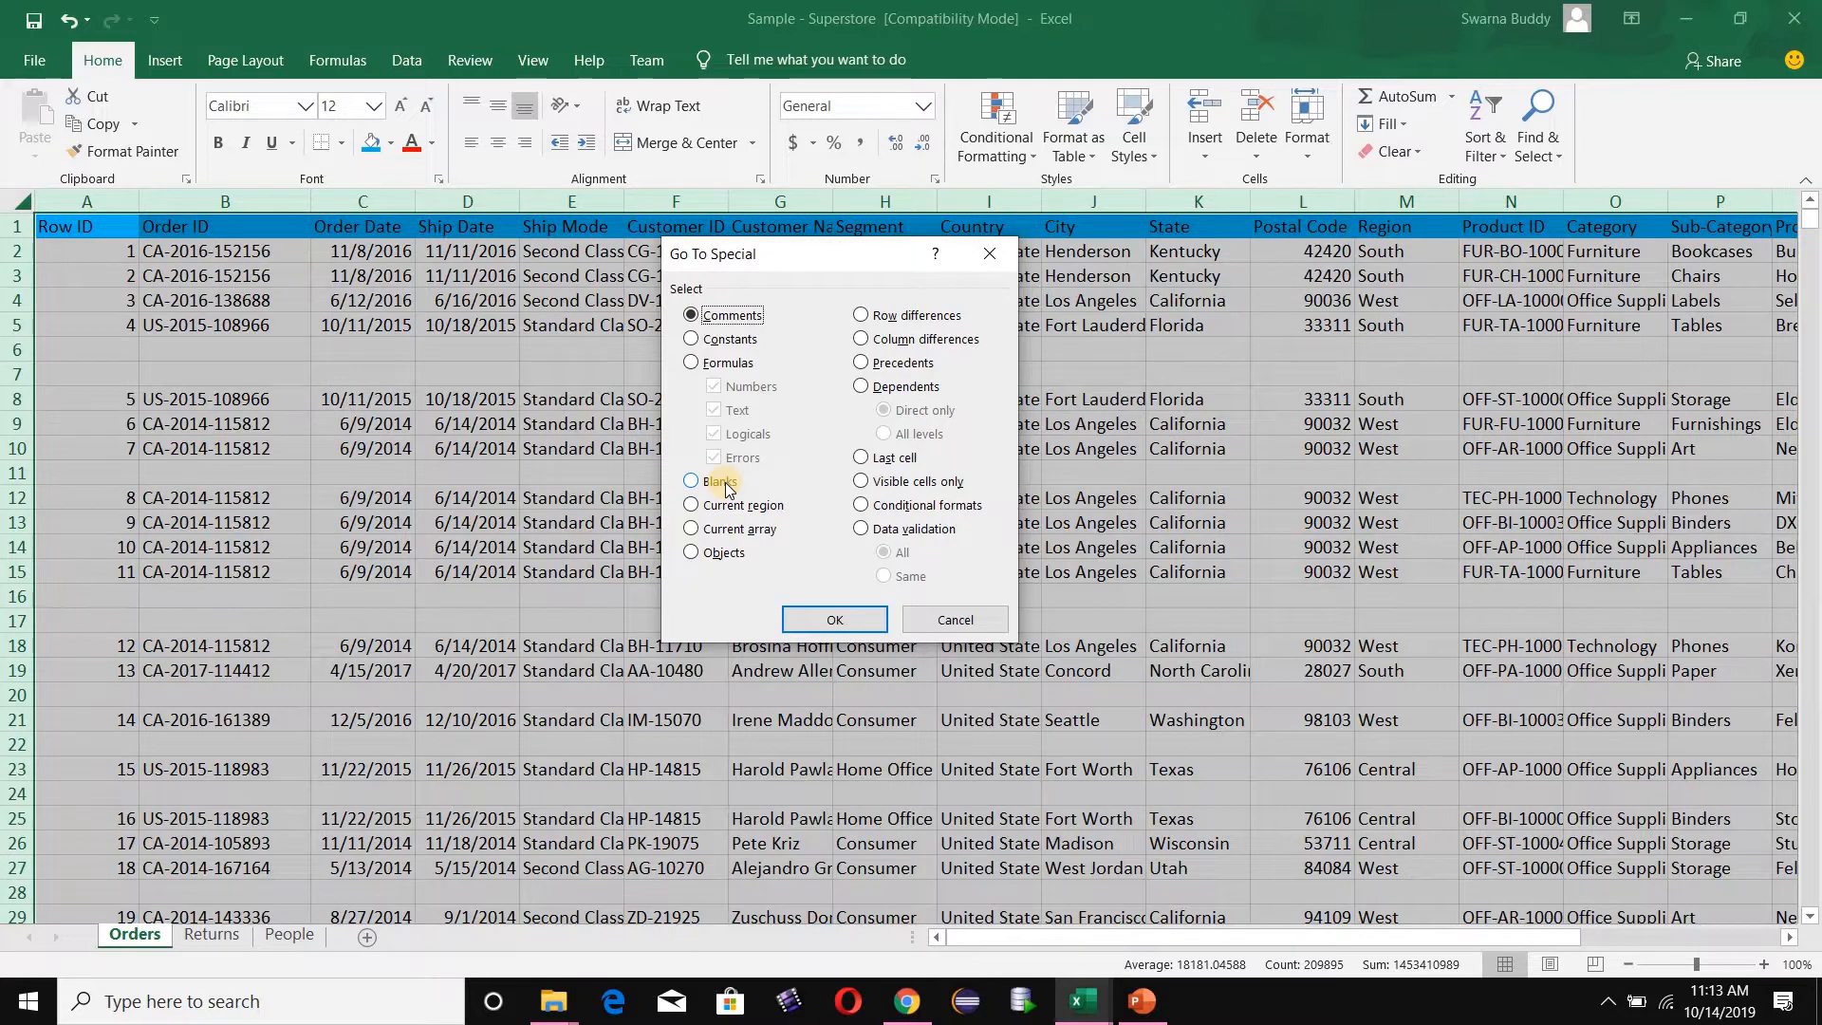
left_click(696, 479)
left_click(824, 624)
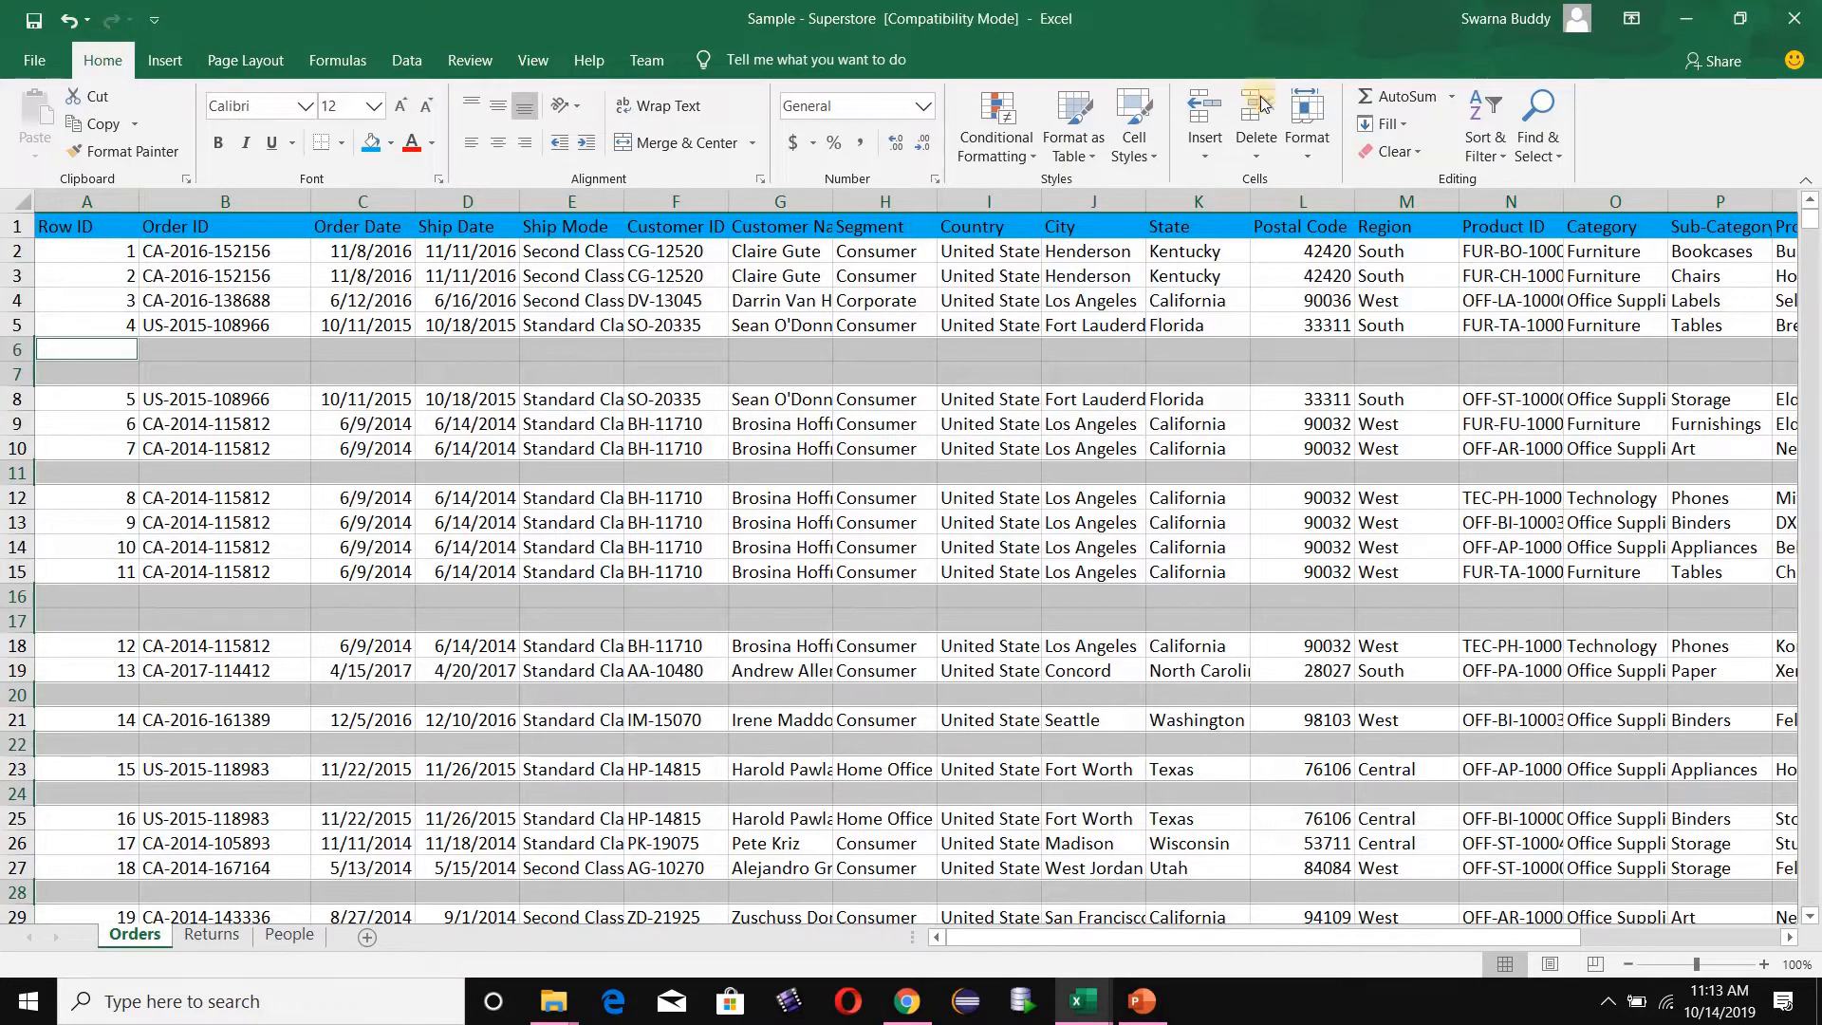
left_click(1264, 154)
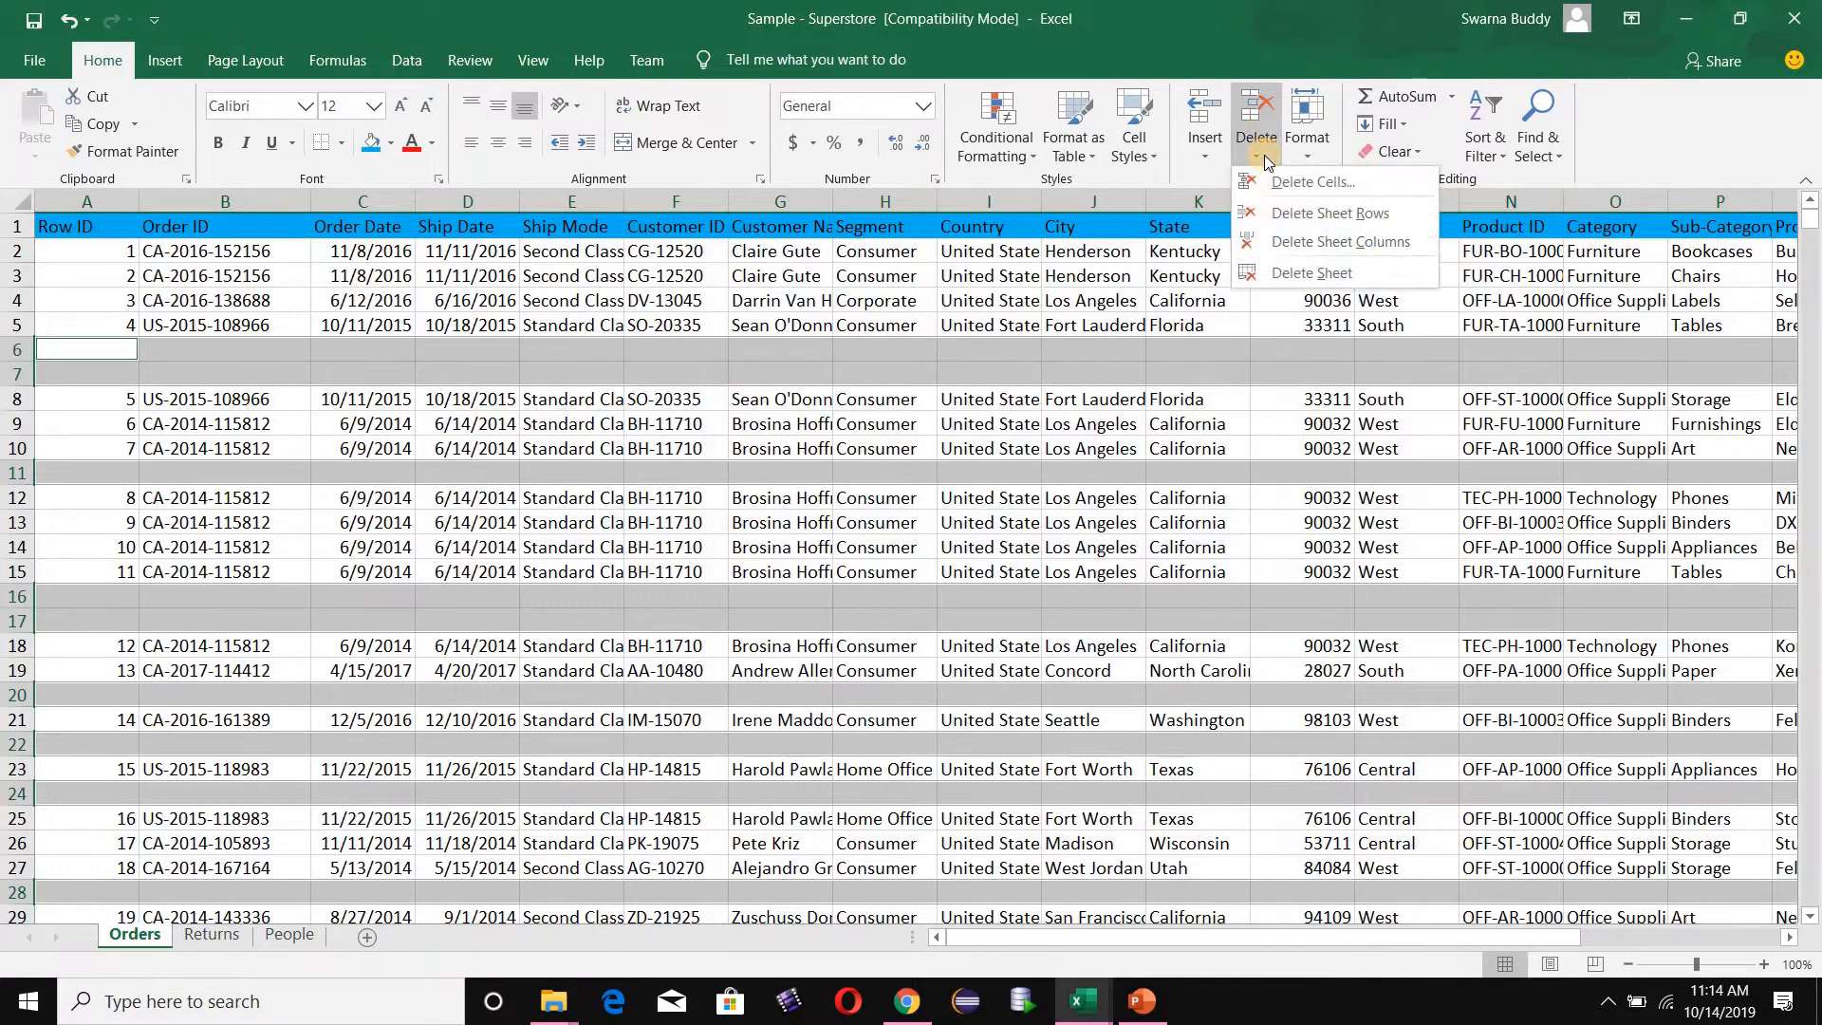
left_click(1274, 213)
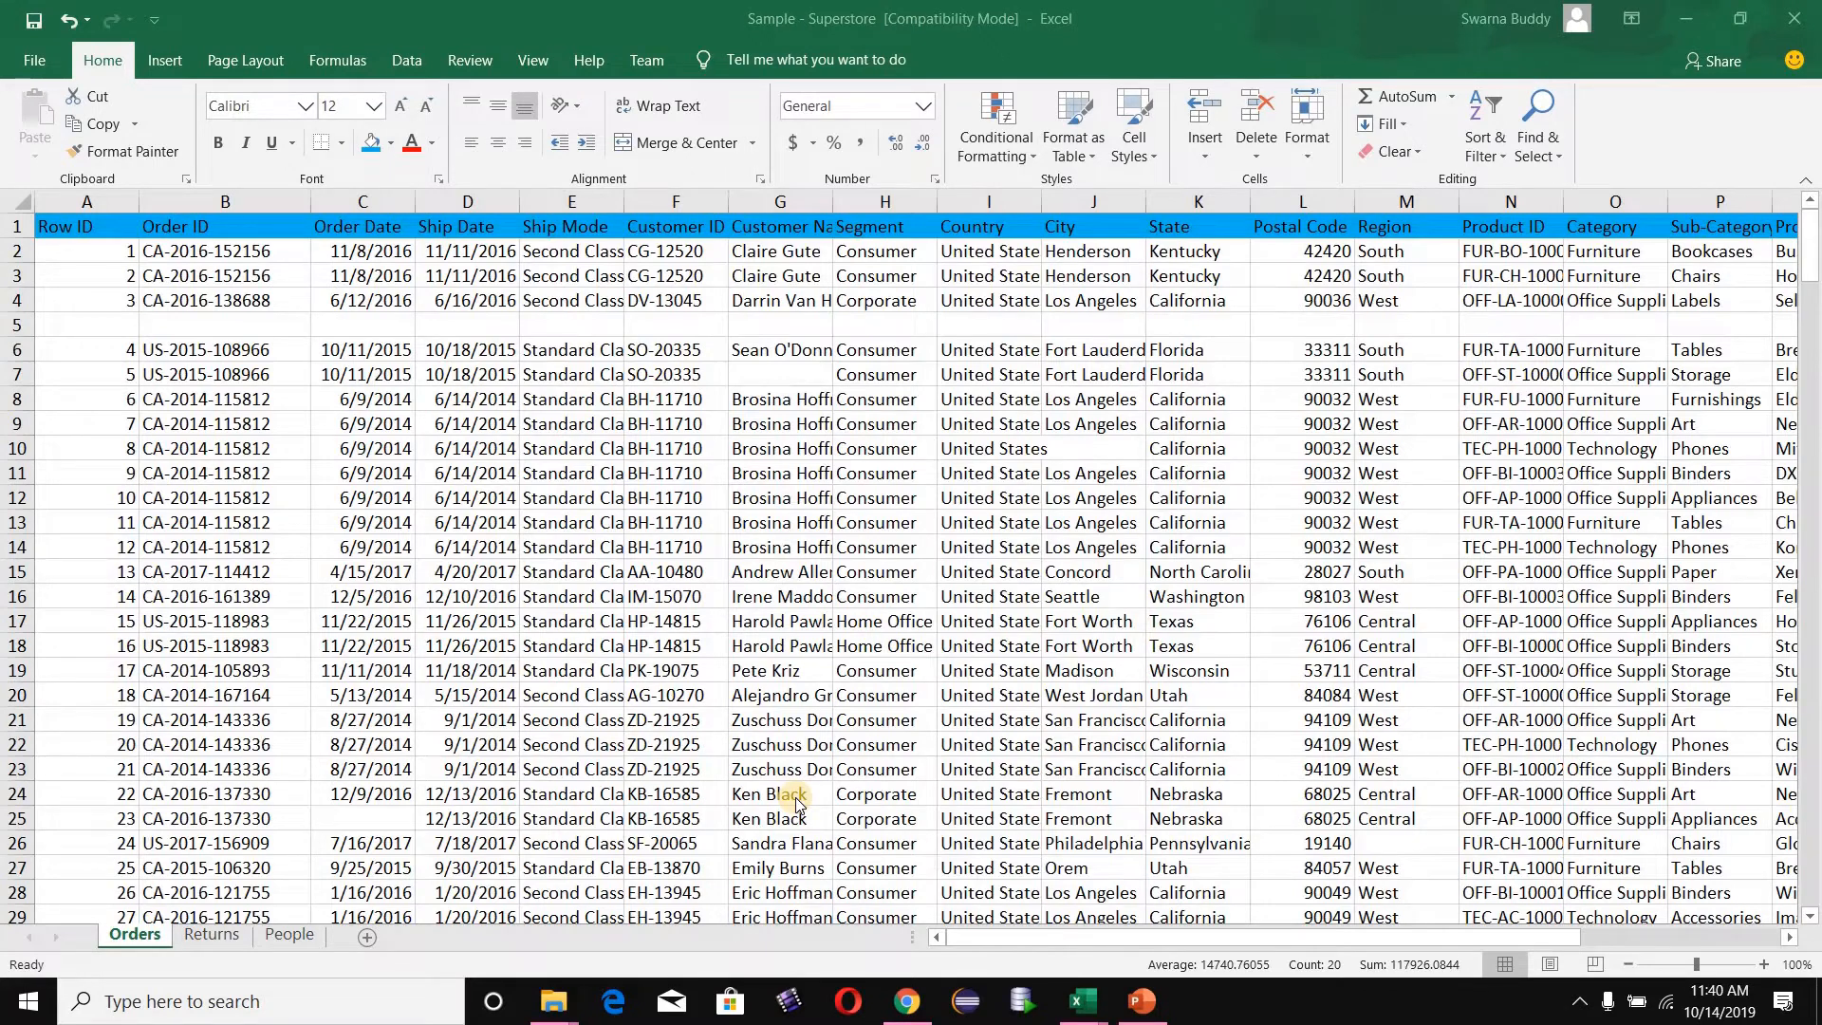
- Compare row 5 with row 7 and its Customer Name cell G7 to see which cells are blank in each
left_click(759, 376)
left_click(759, 376)
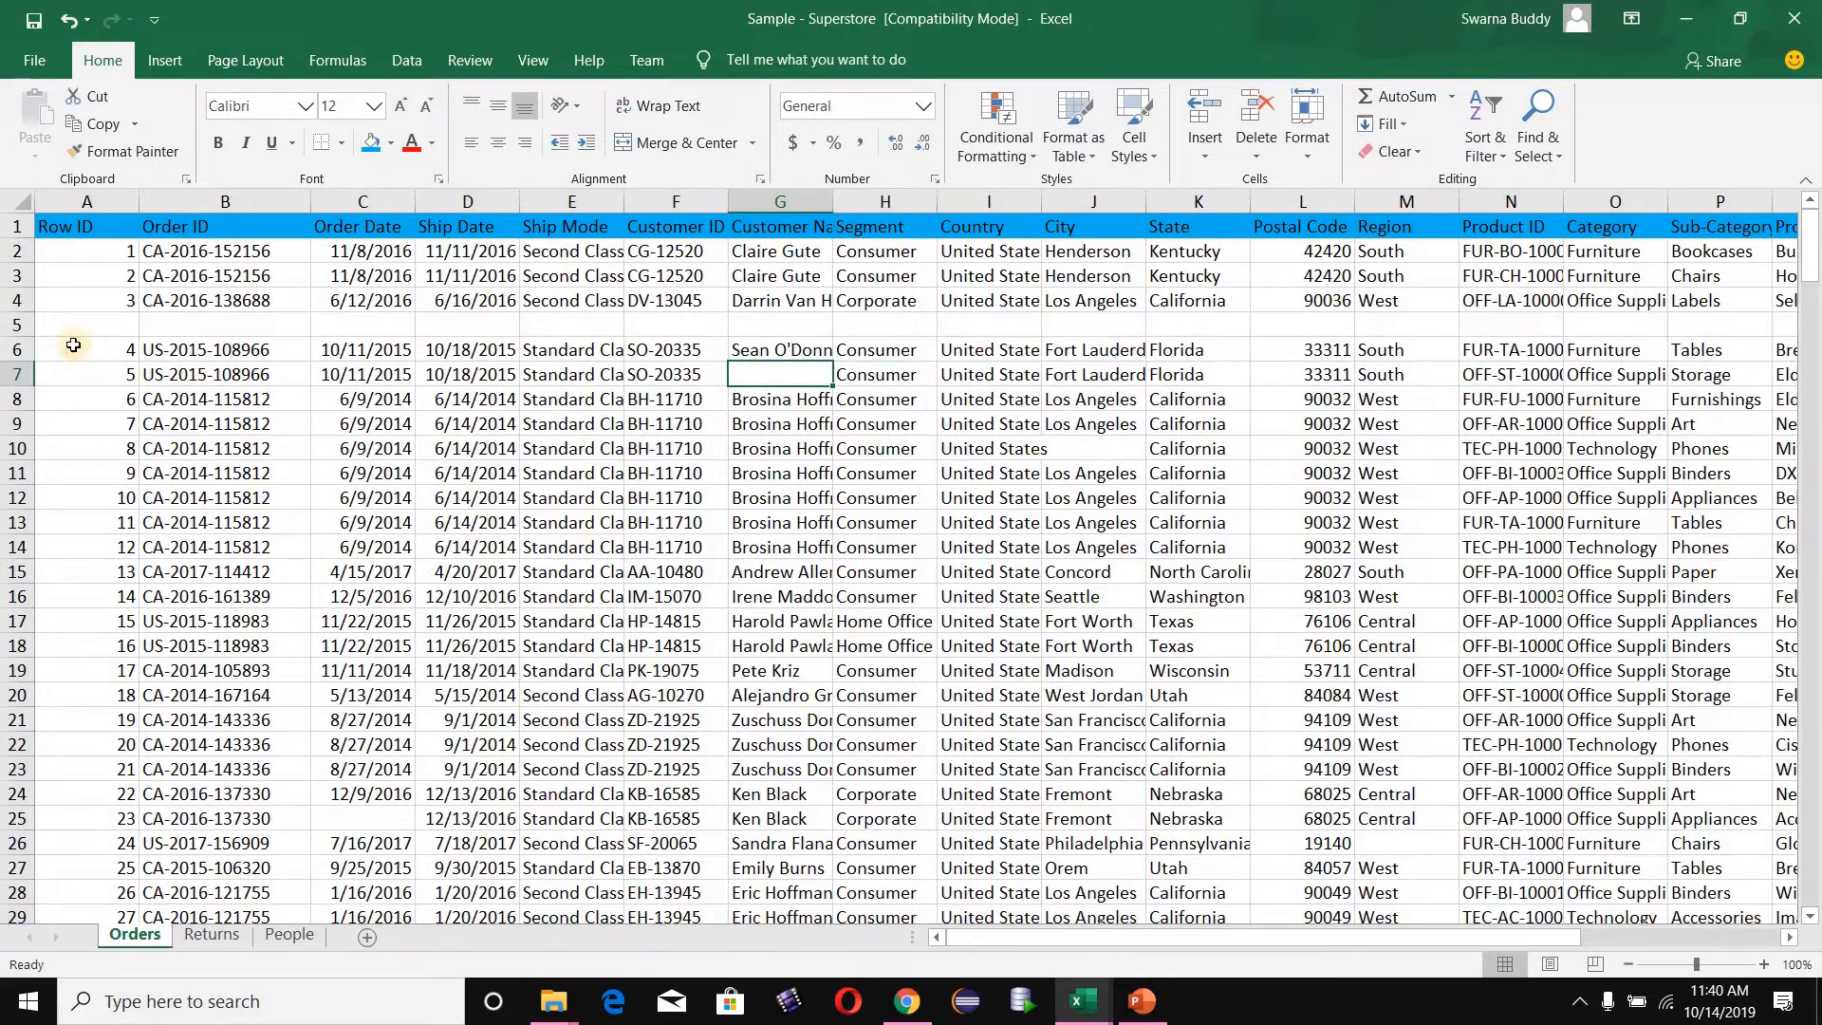
left_click(13, 324)
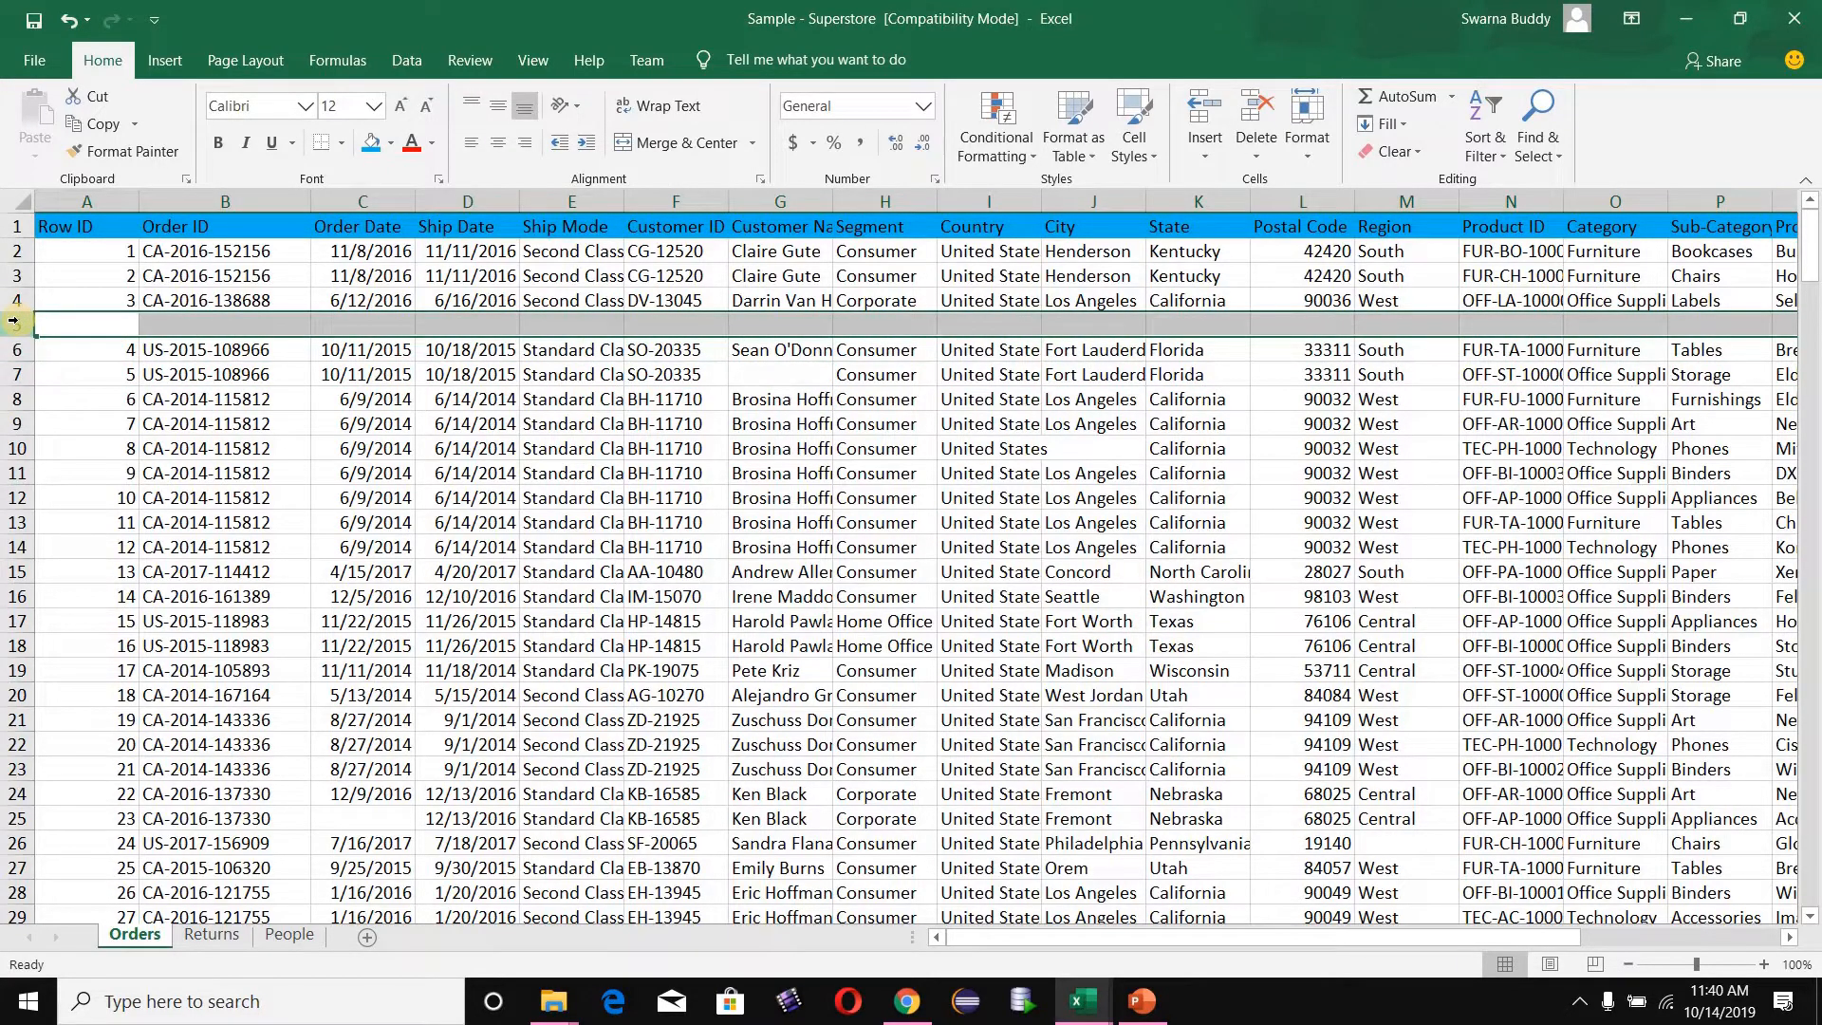
left_click(769, 378)
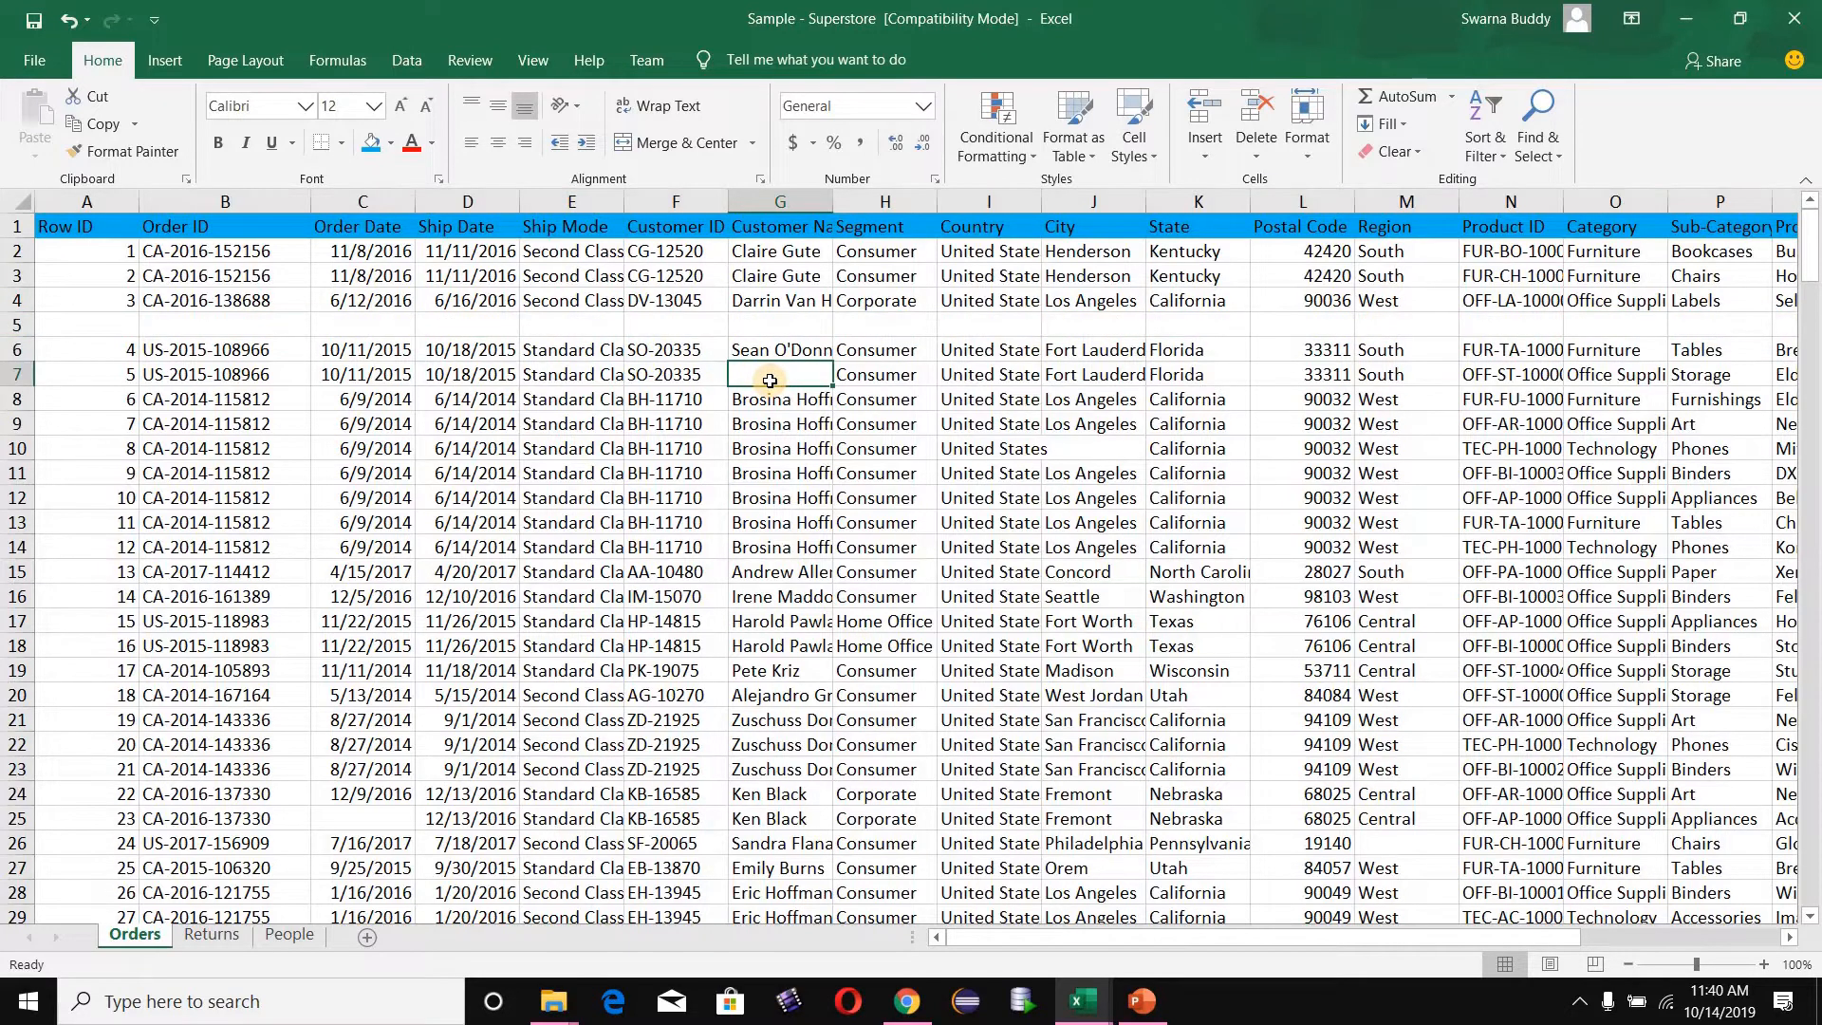
left_click(13, 374)
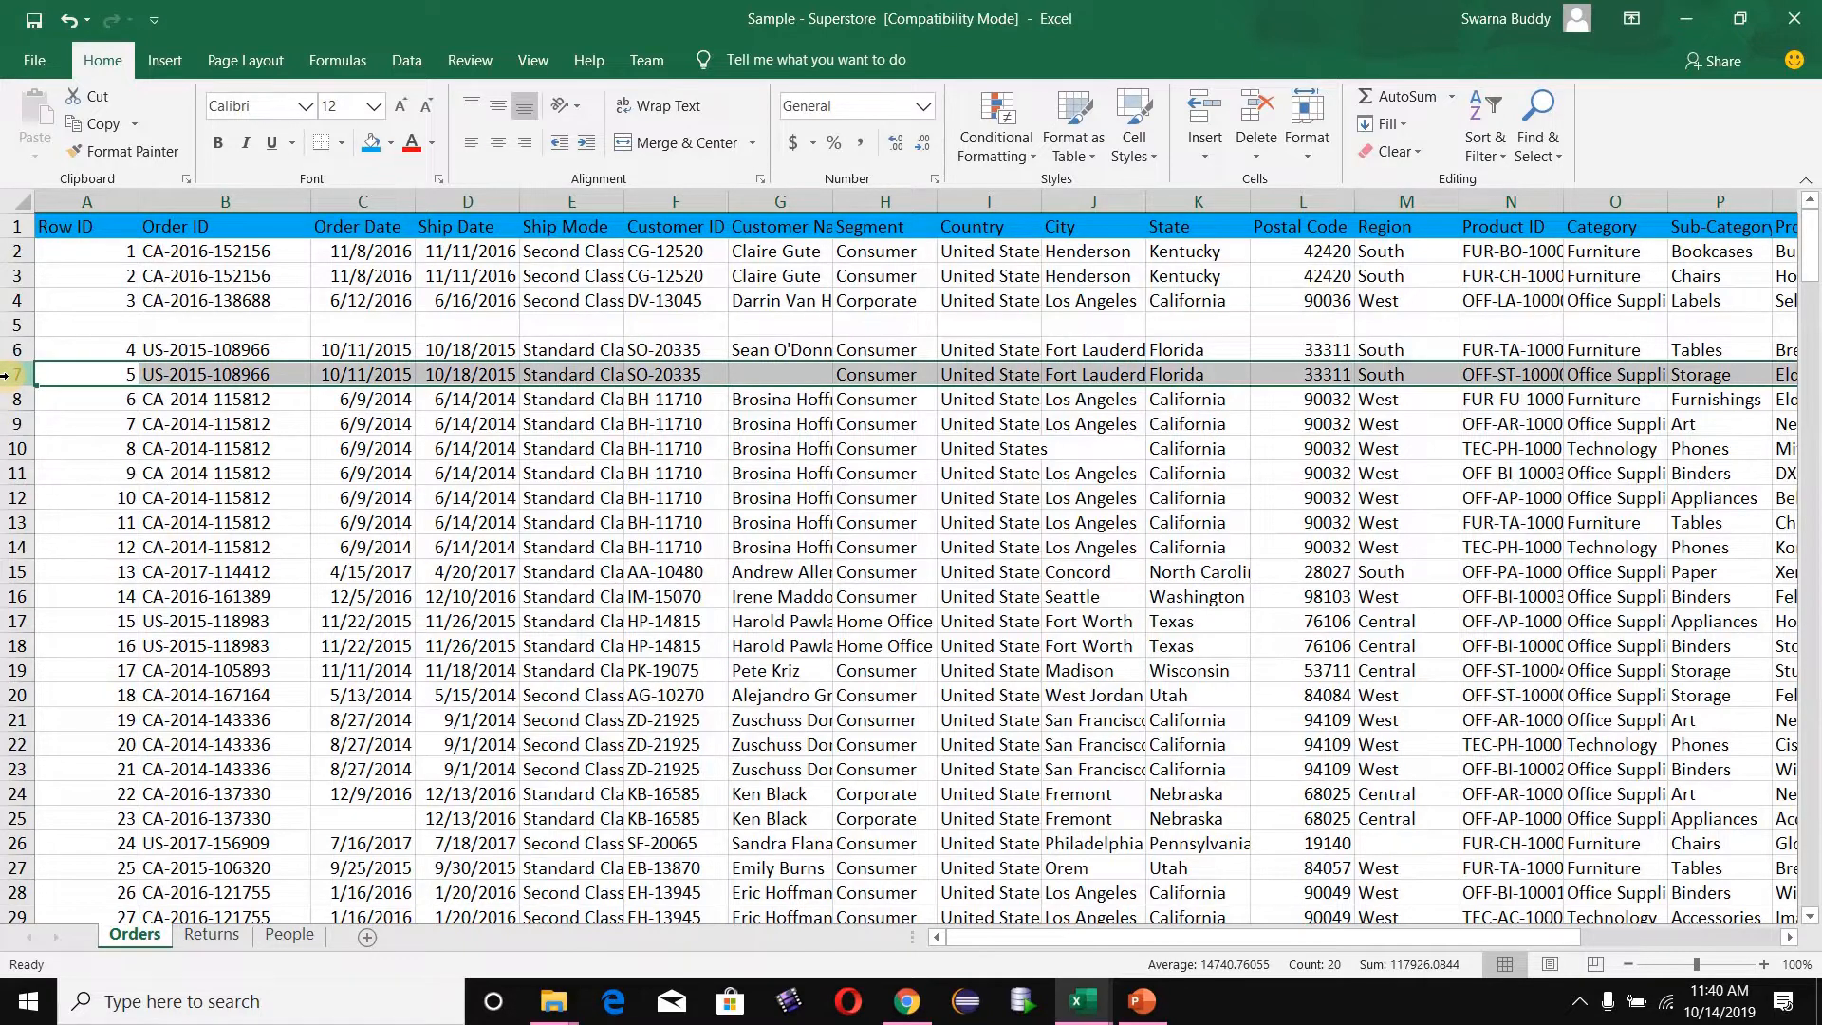
left_click(11, 323)
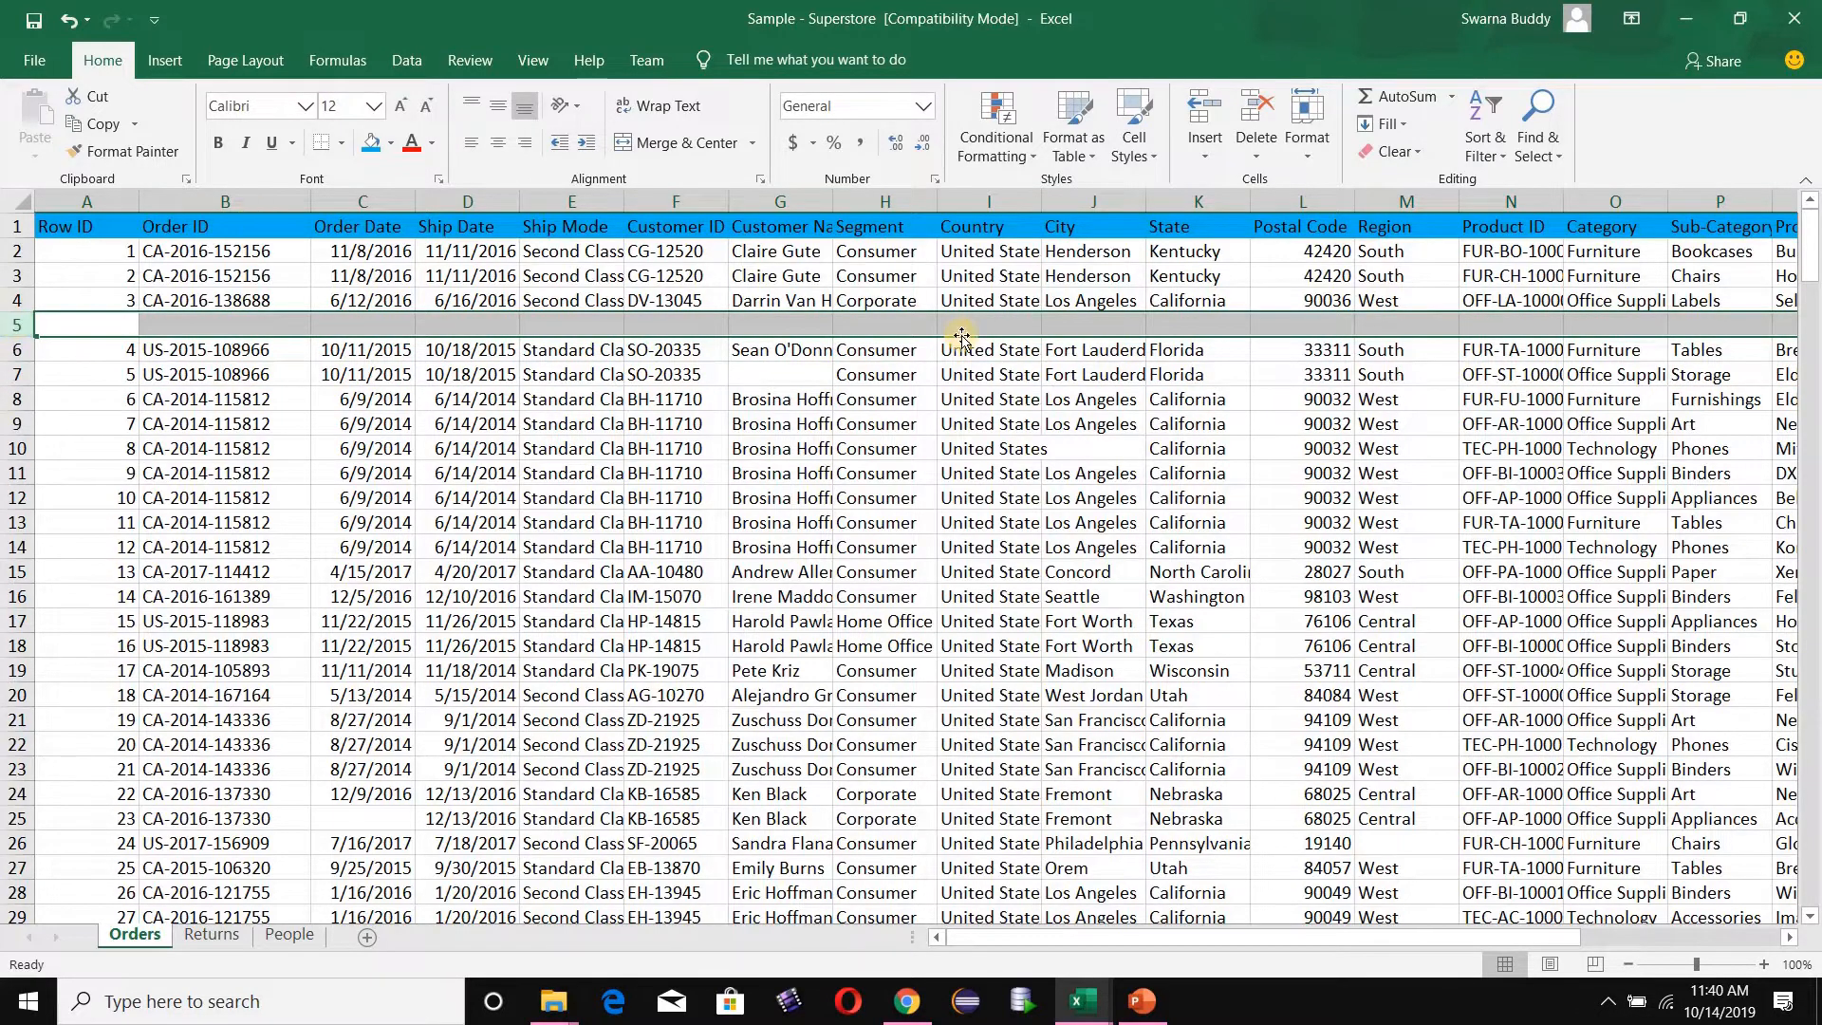
- Add the header Test in cell V1, directly after the Profit column
left_click(1221, 274)
key("Right")
key("Right")
key("Right")
key("Right")
key("Right")
key("Right")
key("Right")
key("Right")
key("Right")
key("Right")
key("Right")
key("Right")
key("Right")
key("Right")
key("Right")
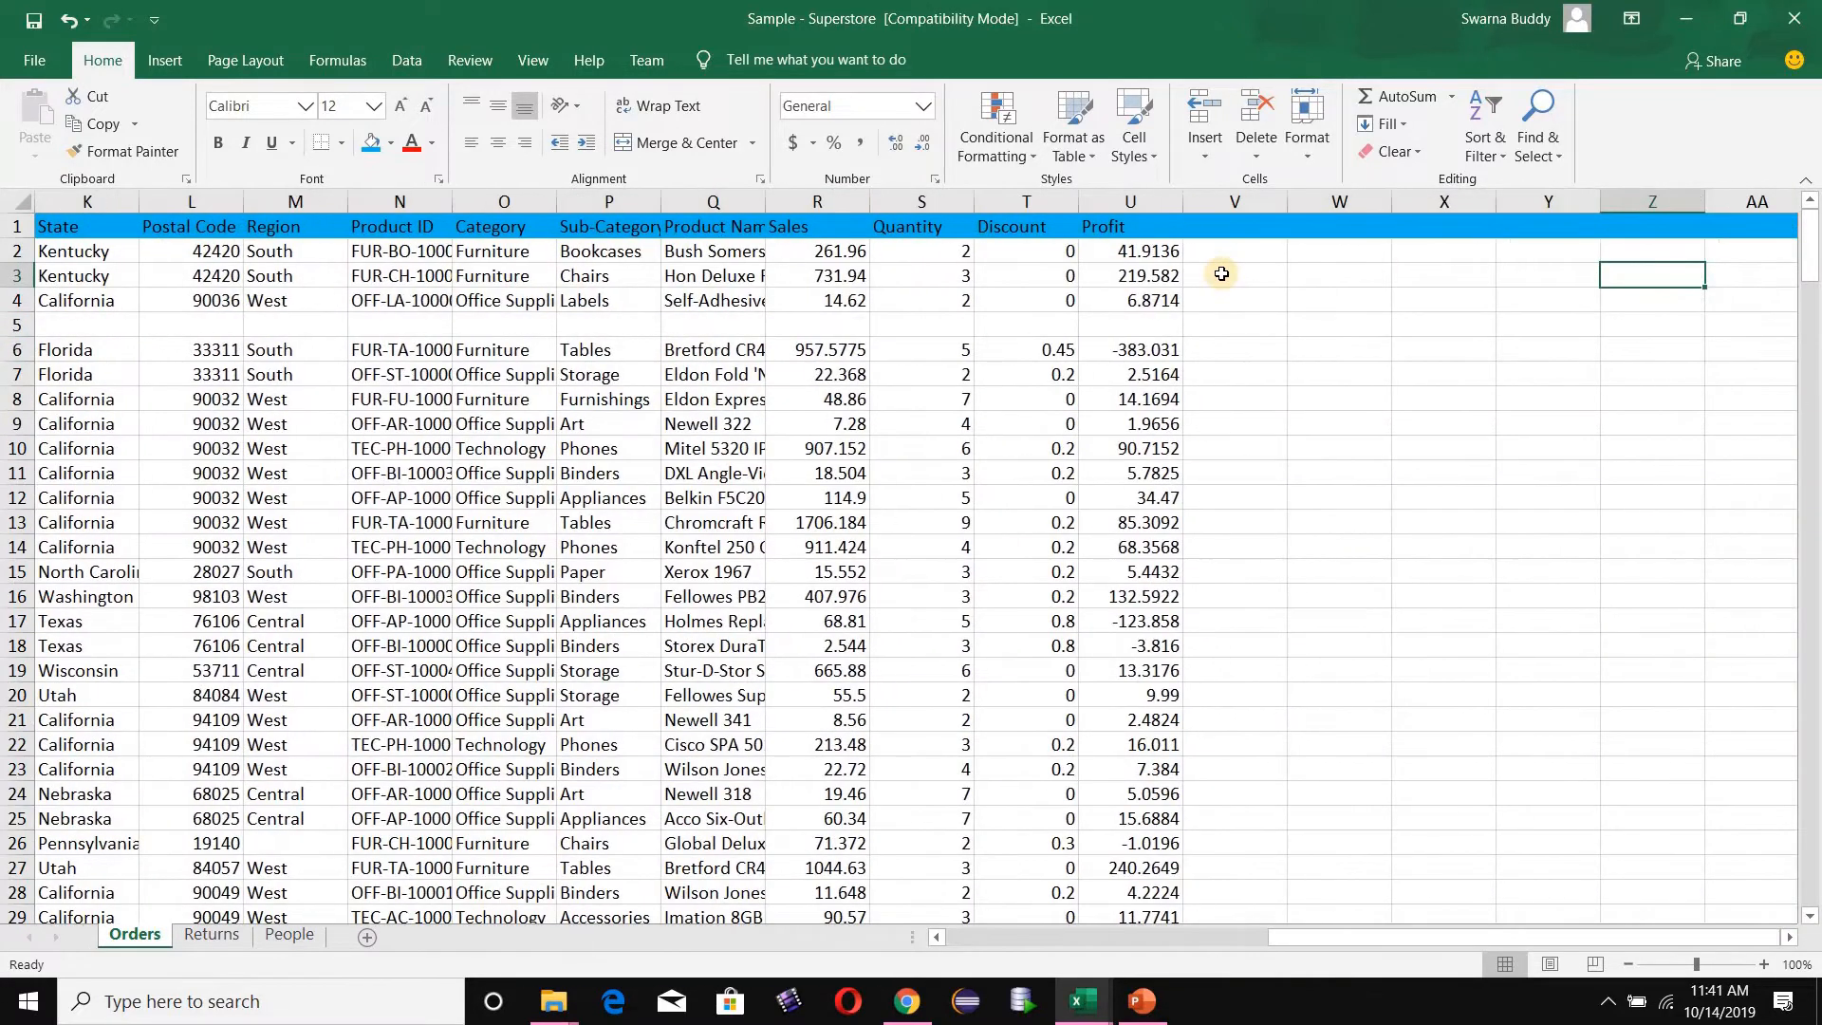
left_click(1242, 229)
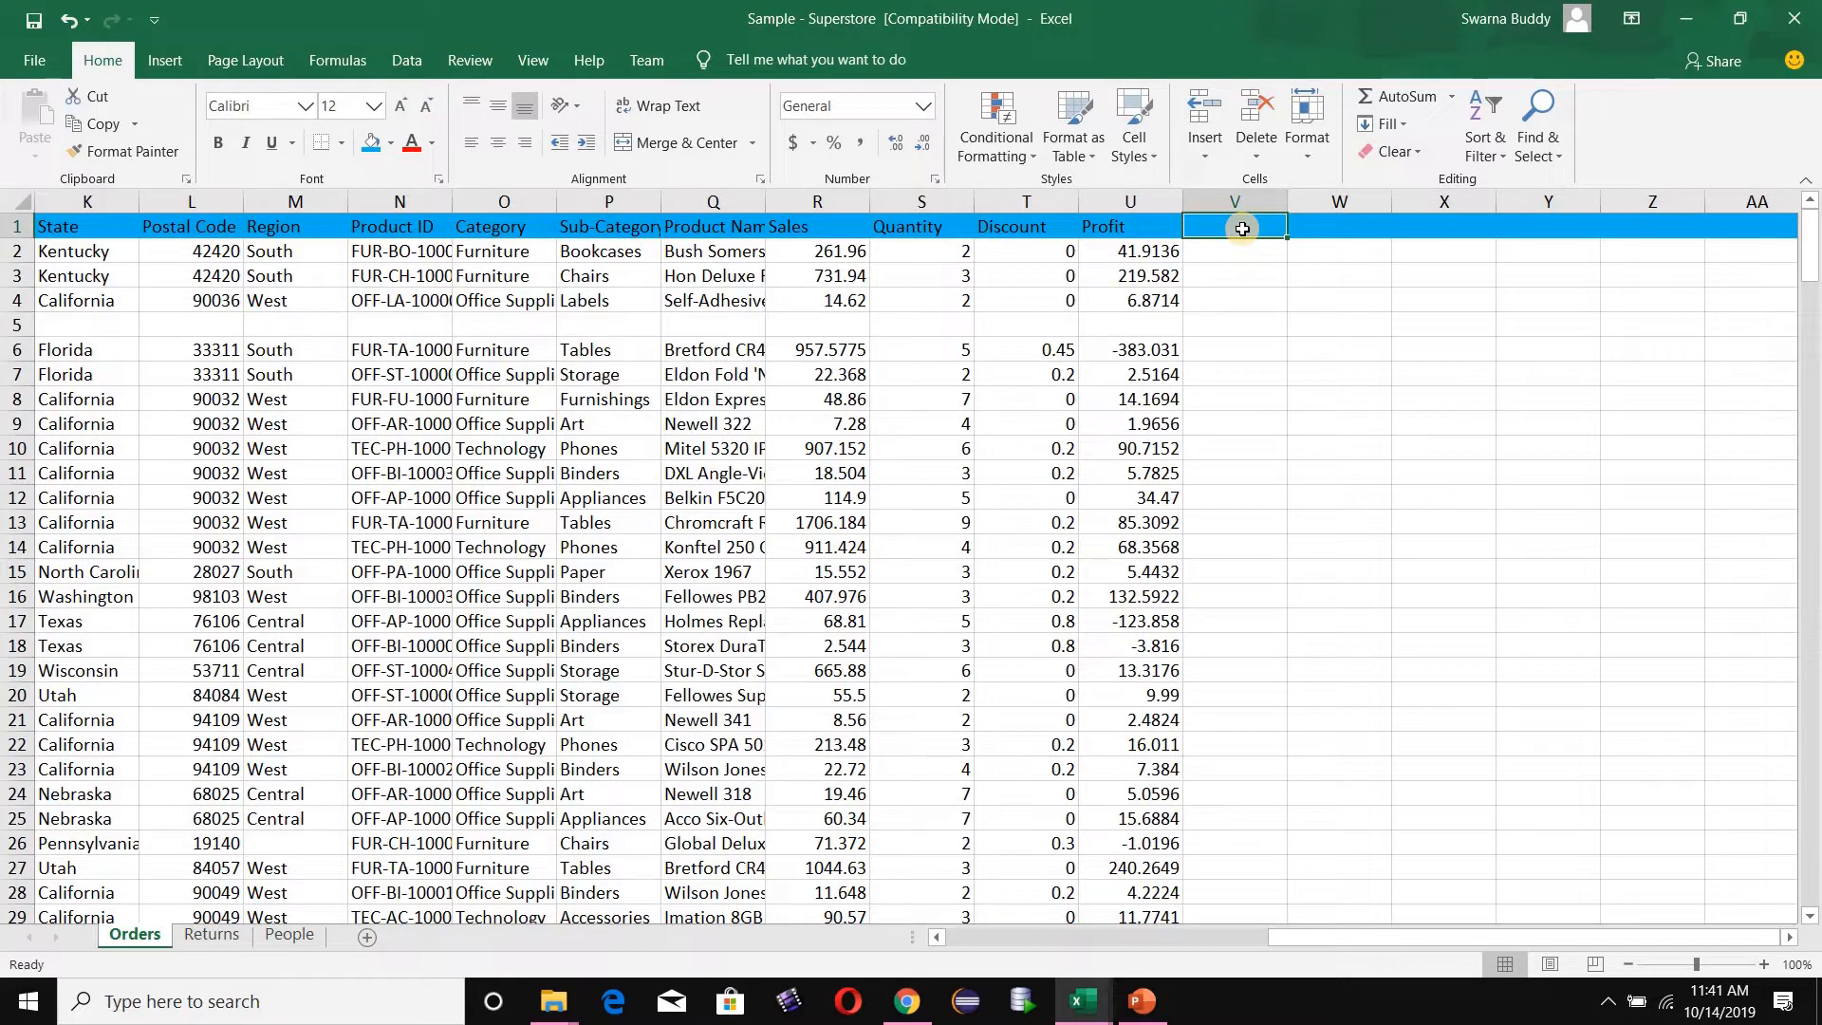
type("Test")
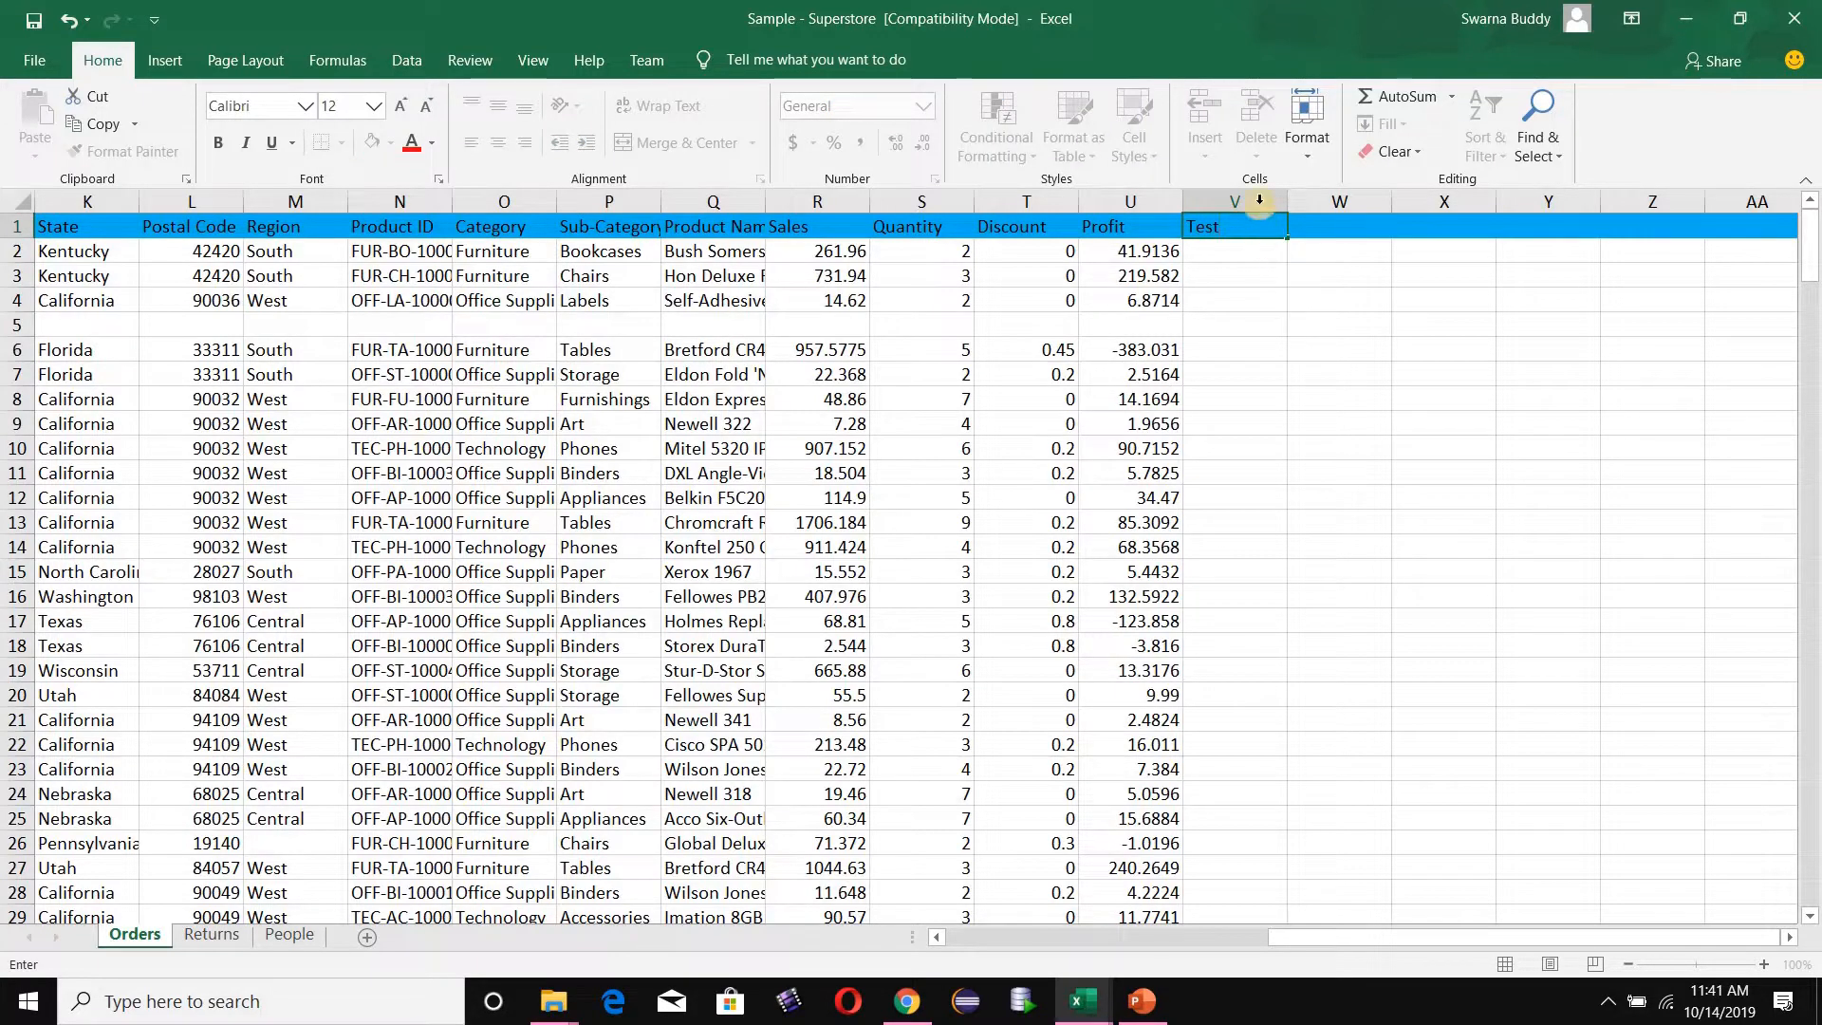
- Format the whole Test column V with the Text number category
left_click(1255, 195)
right_click(1256, 195)
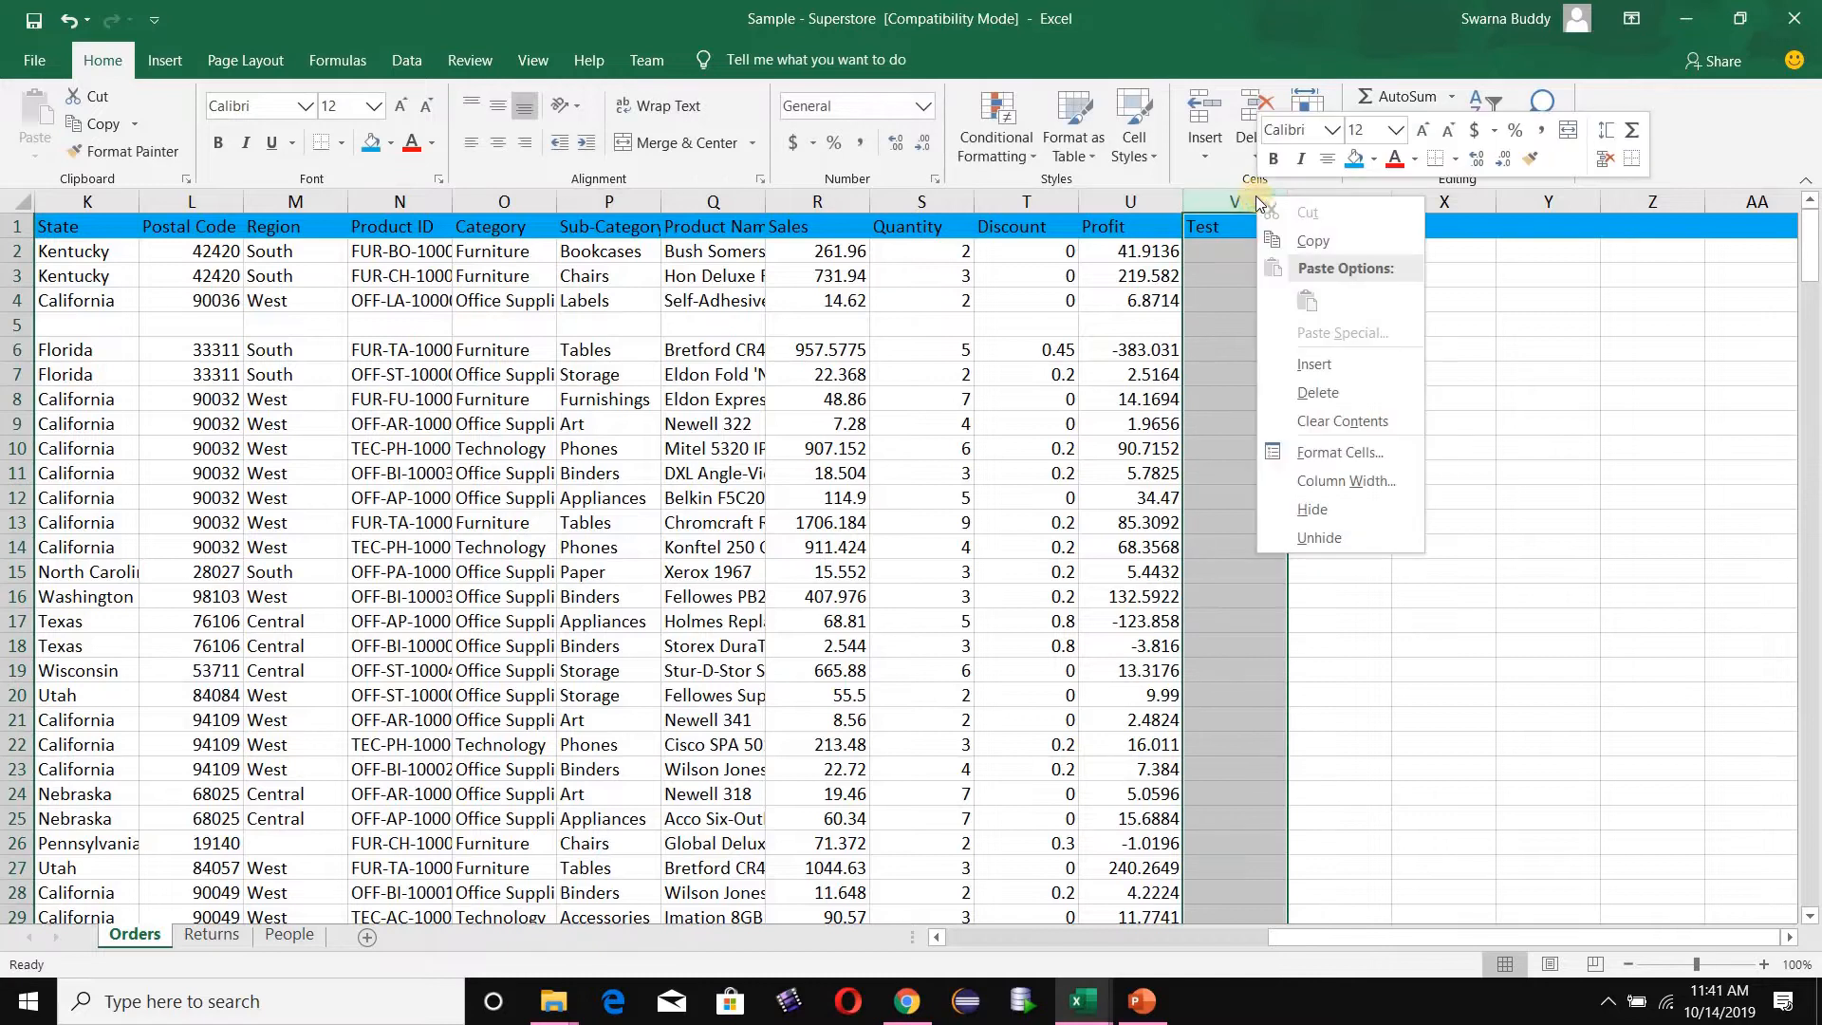
left_click(1393, 452)
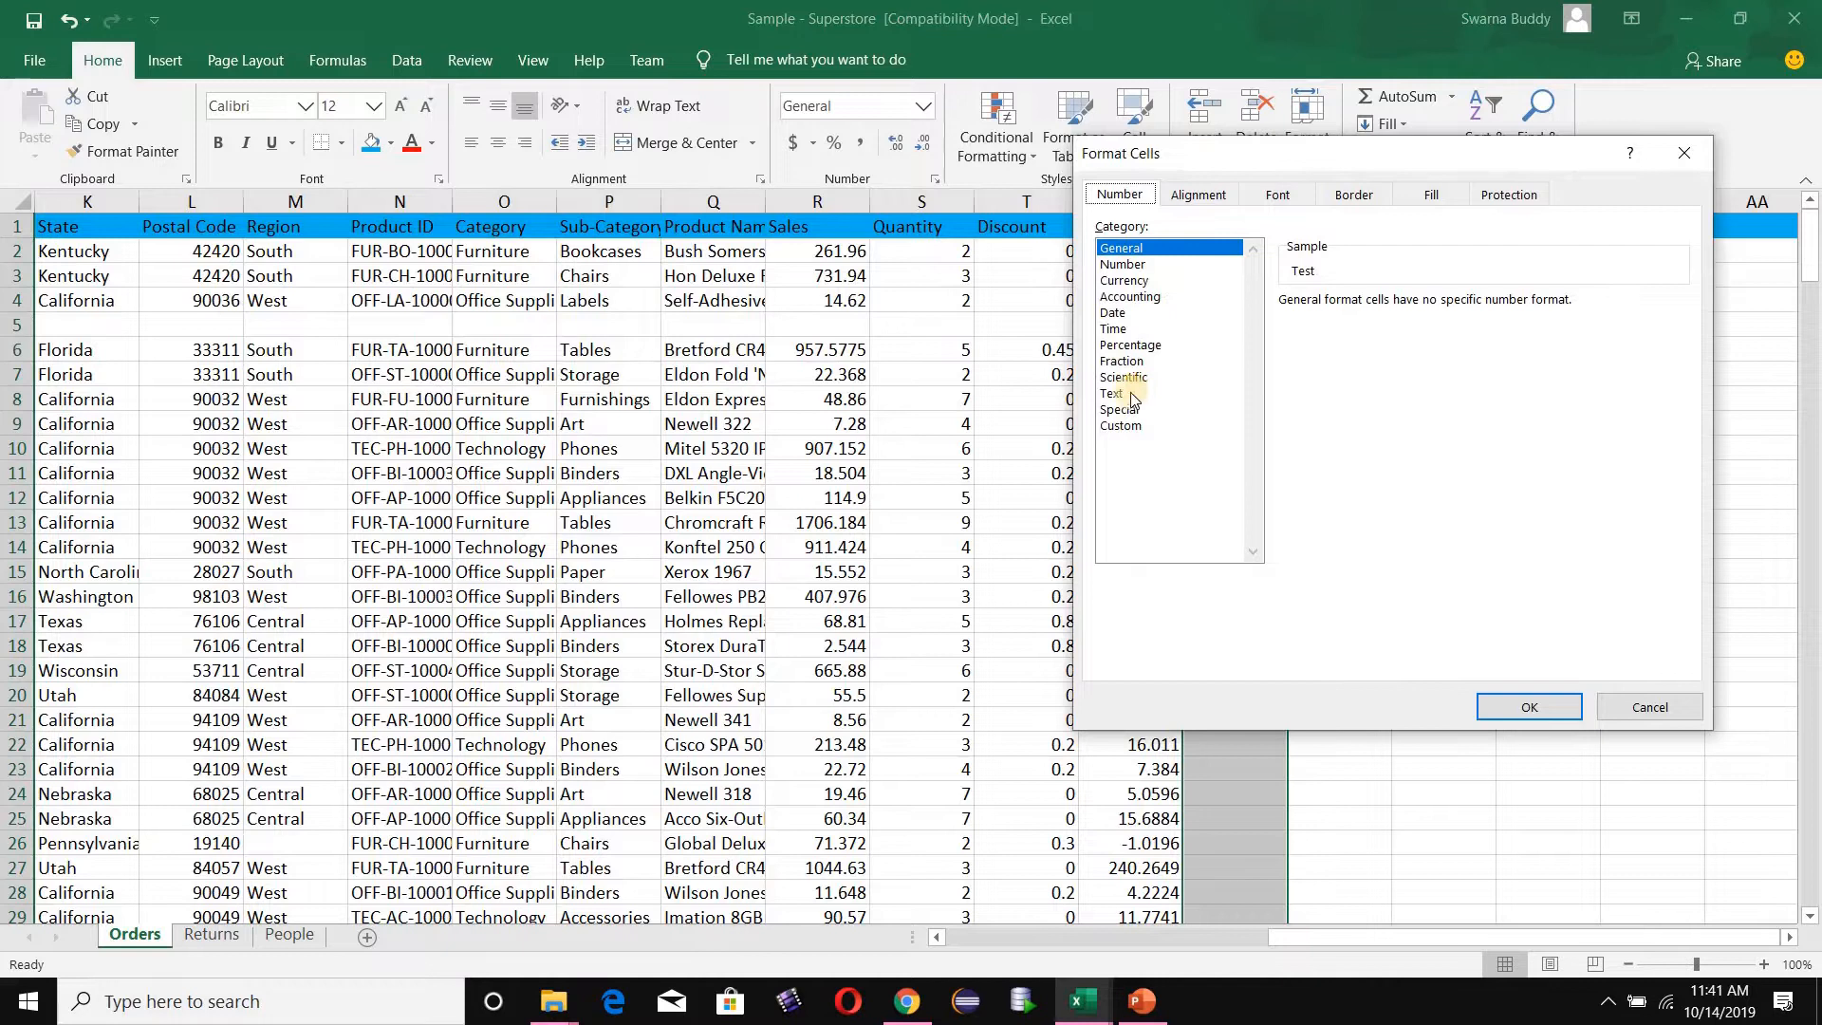
left_click(1115, 393)
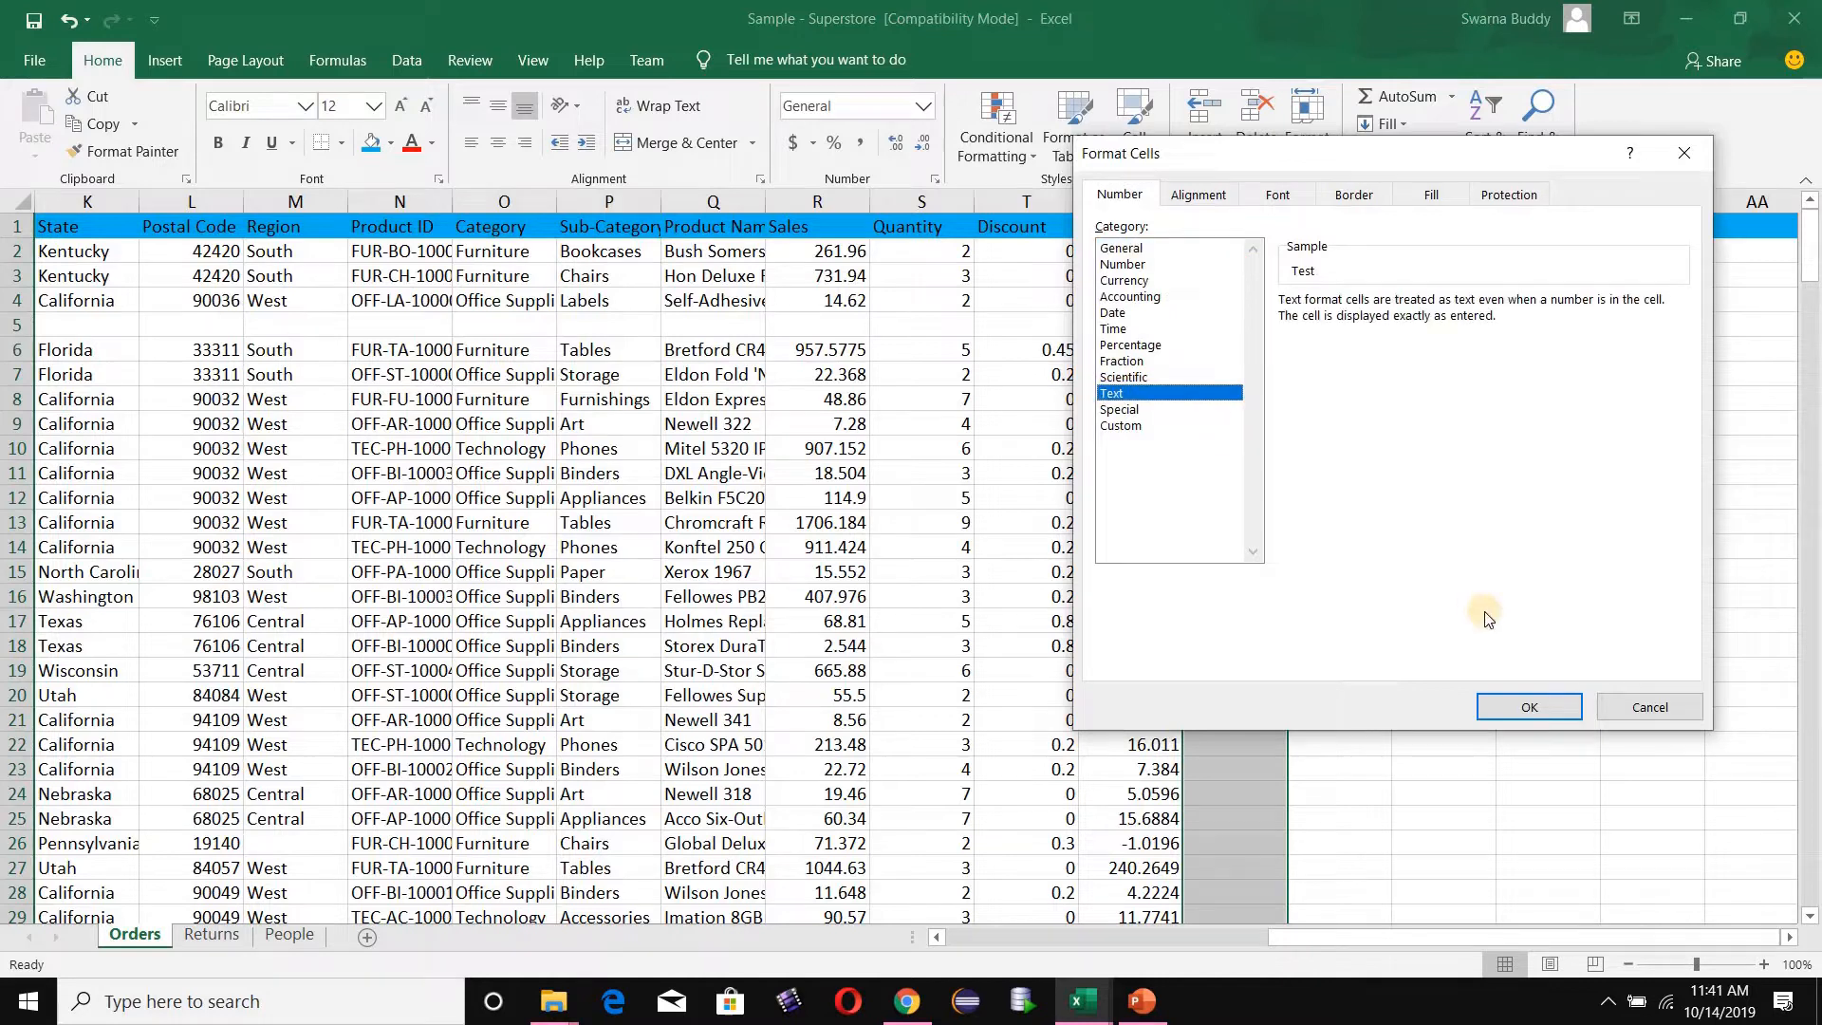
left_click(1516, 708)
left_click_drag(1511, 703, 1272, 318)
- Enter 1 in V2 and fill the Test column down with consecutive numbers, carrying the series past the empty rows 5 and 40
left_click(1252, 250)
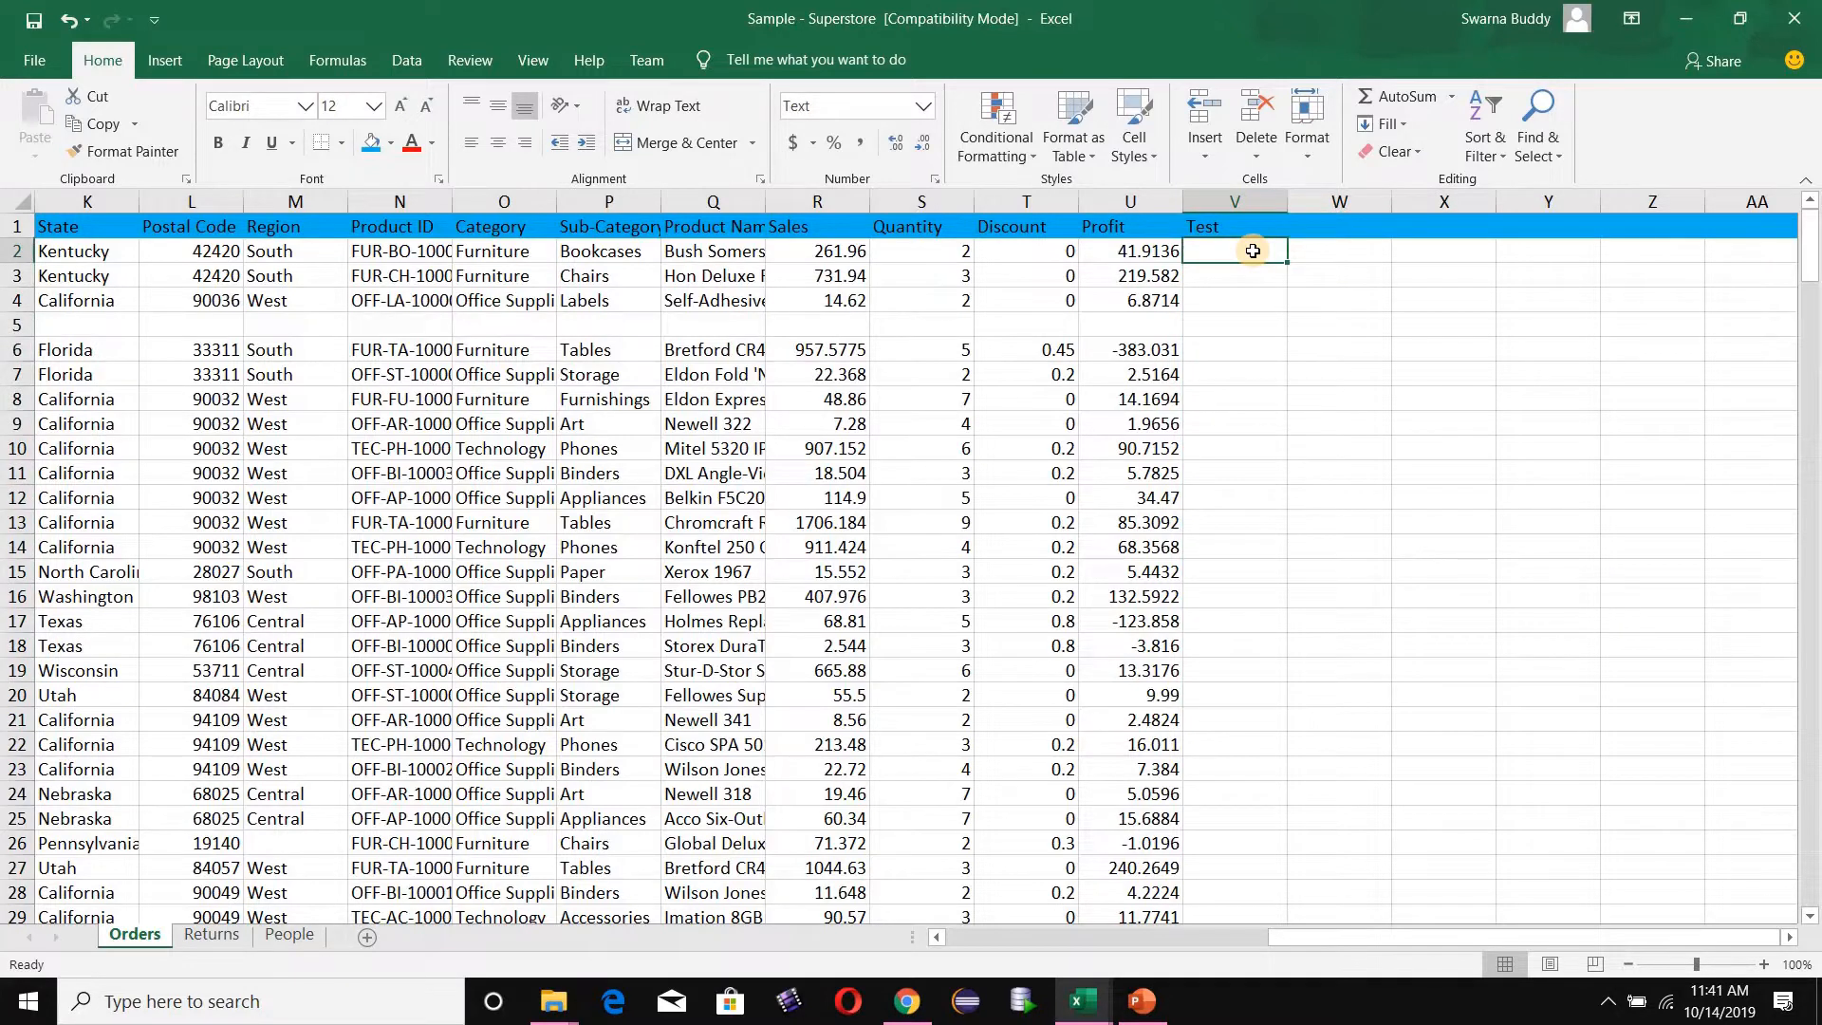
type("1")
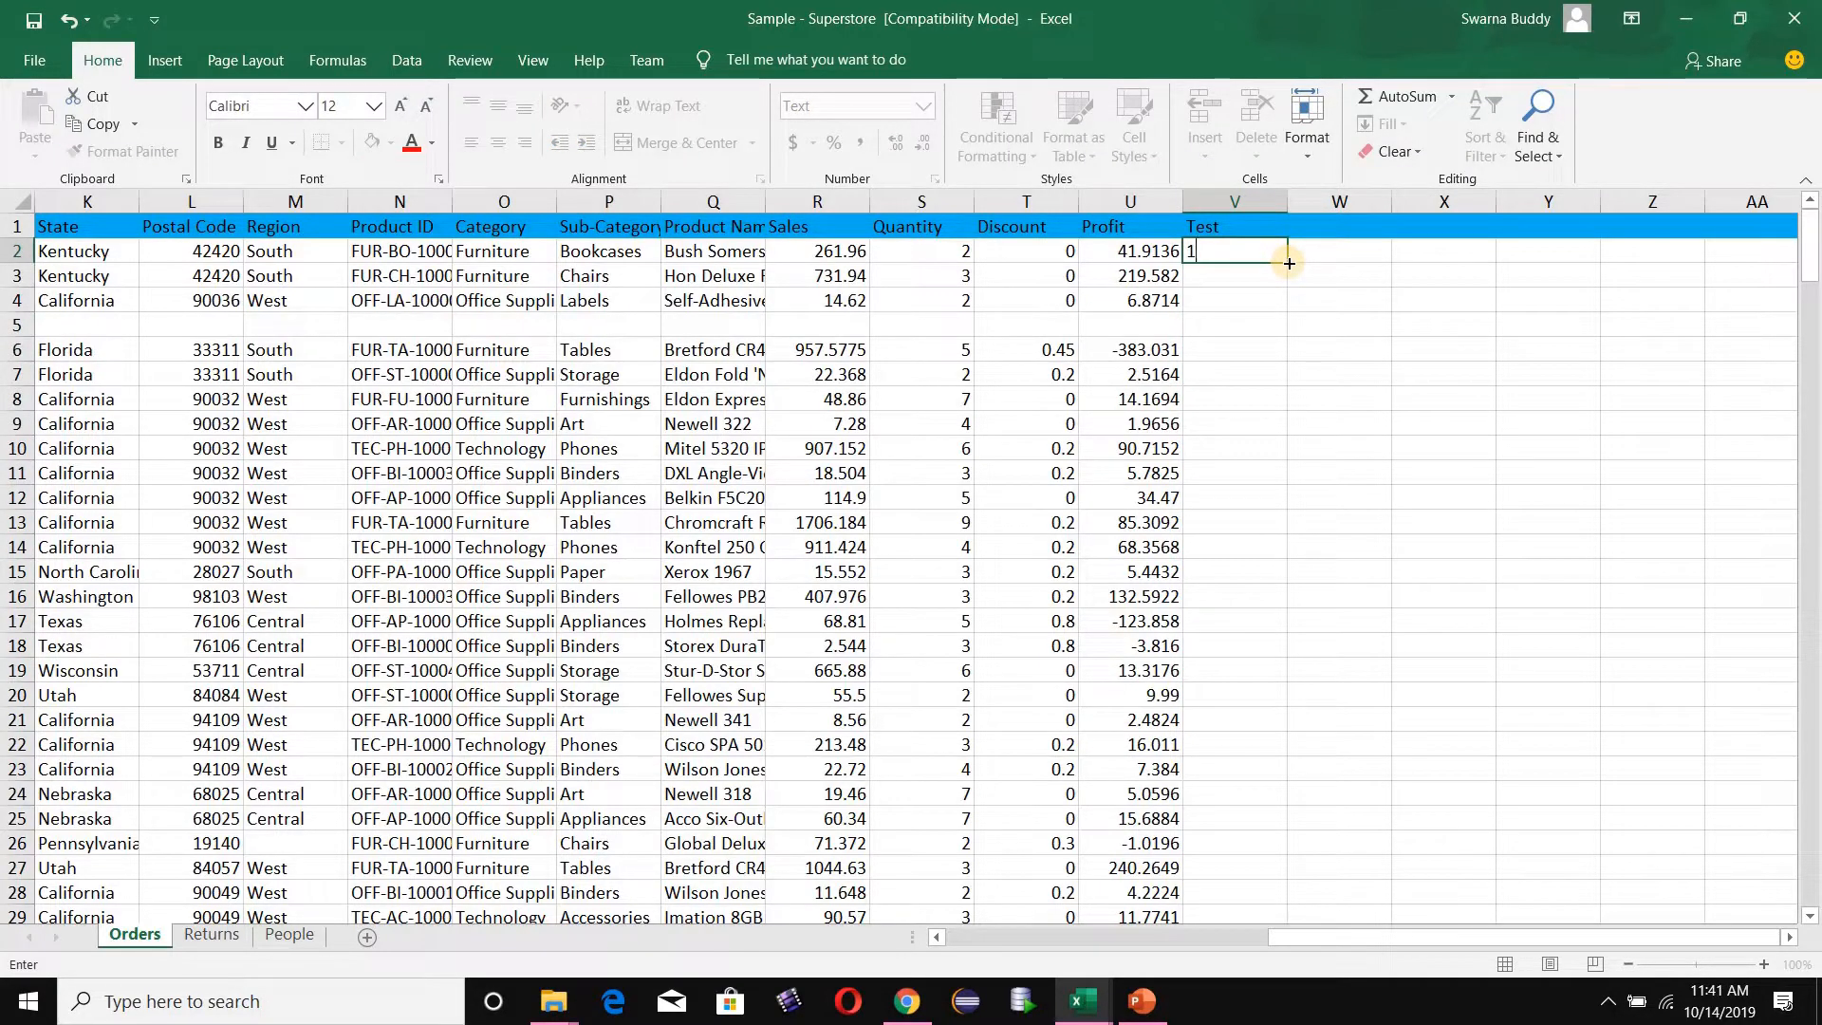
left_click_drag(1289, 263, 1286, 342)
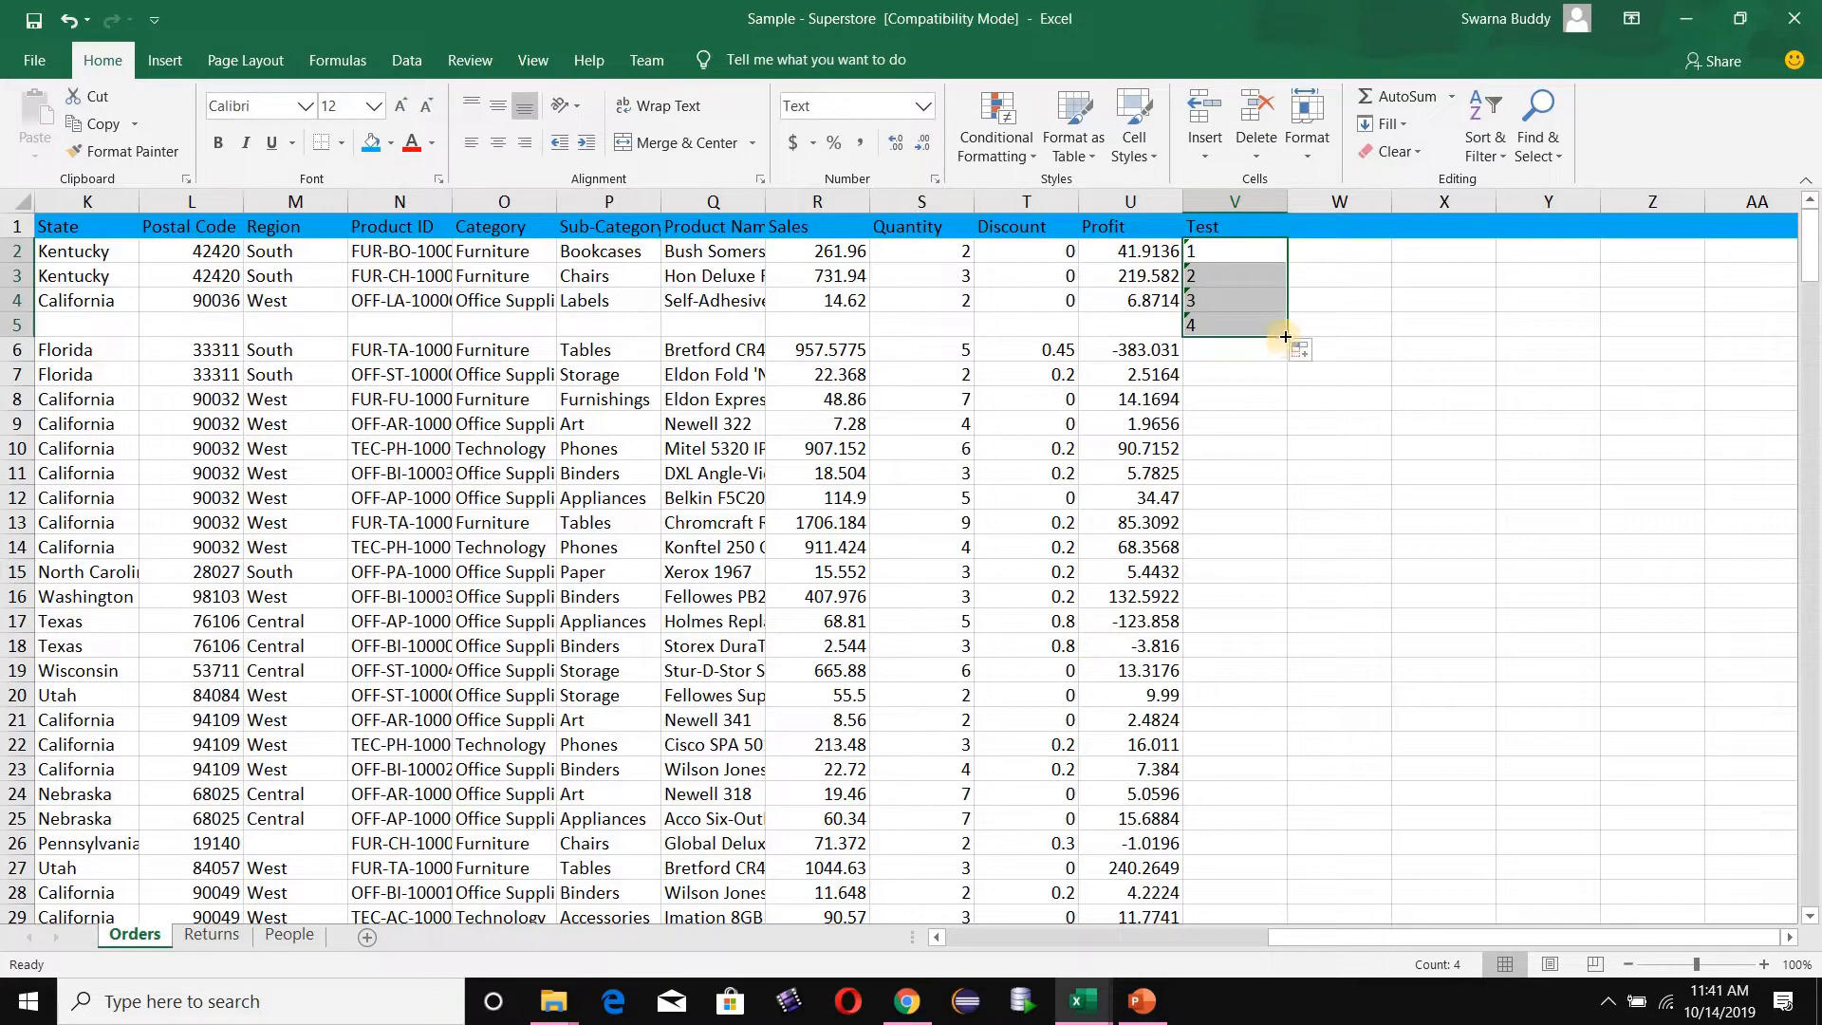
double_click(1287, 338)
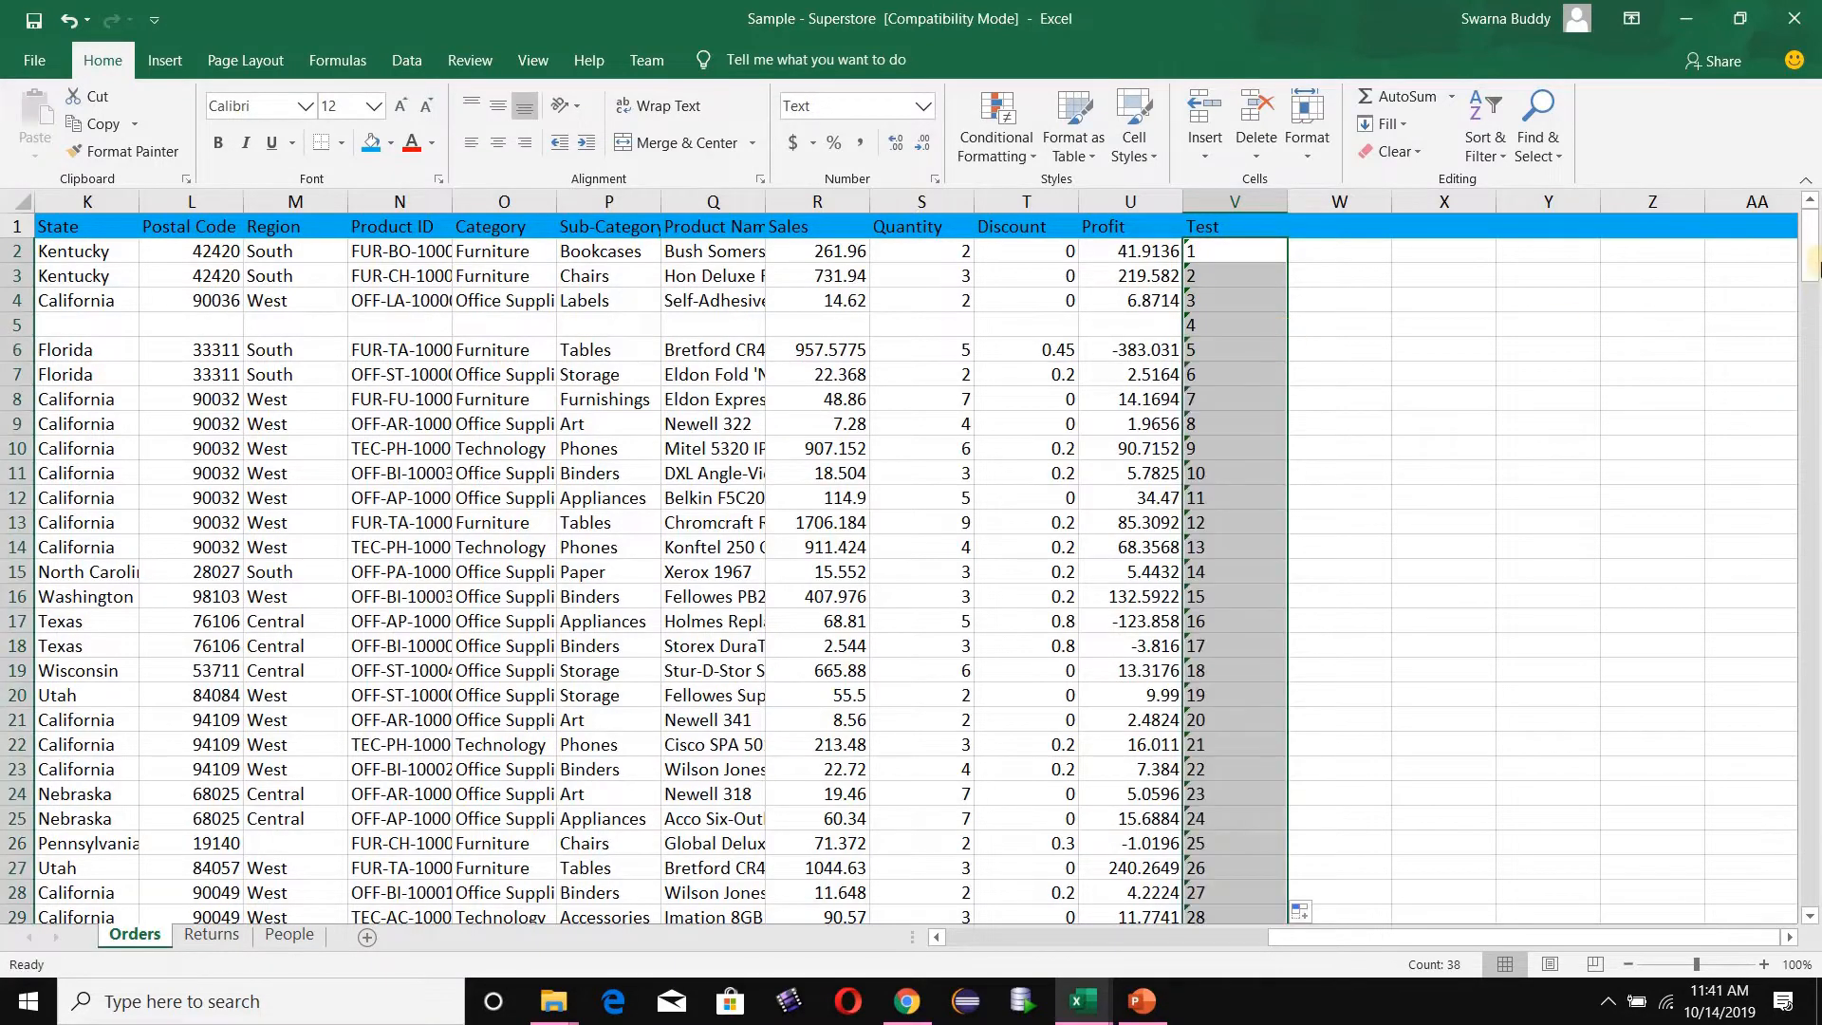
left_click_drag(1812, 277, 1813, 358)
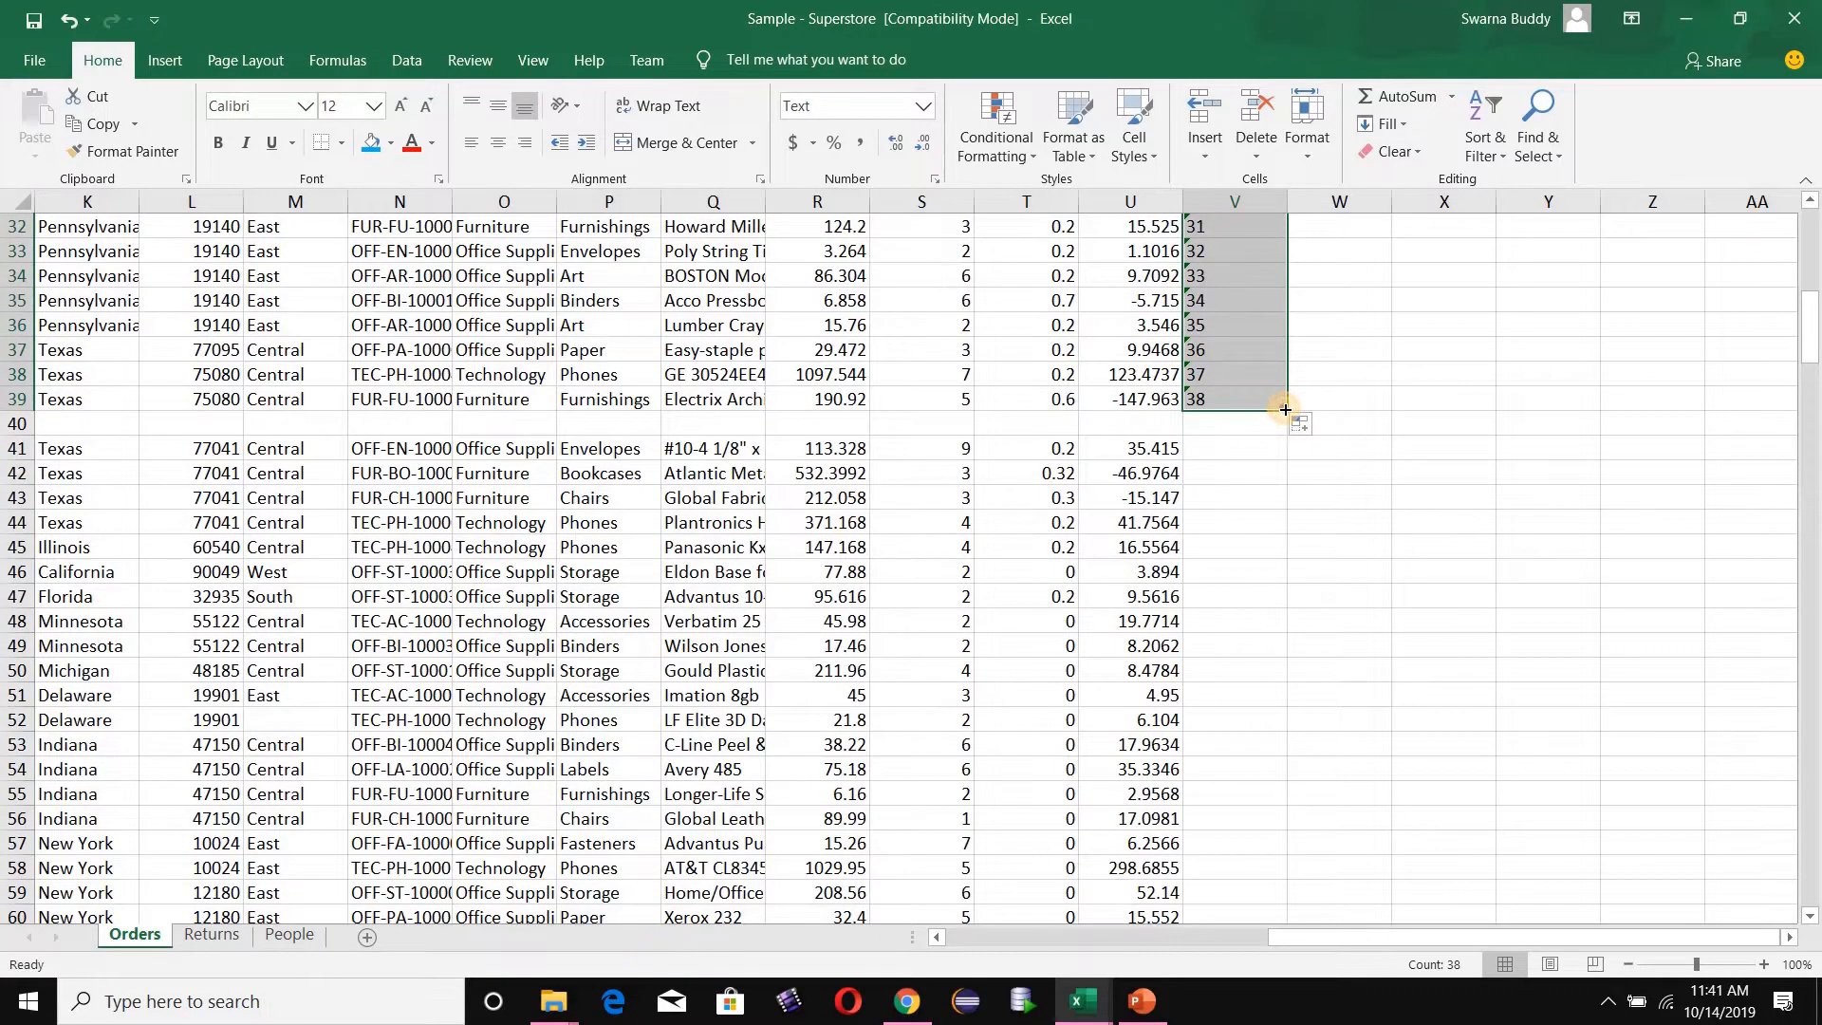
left_click_drag(1289, 410, 1287, 439)
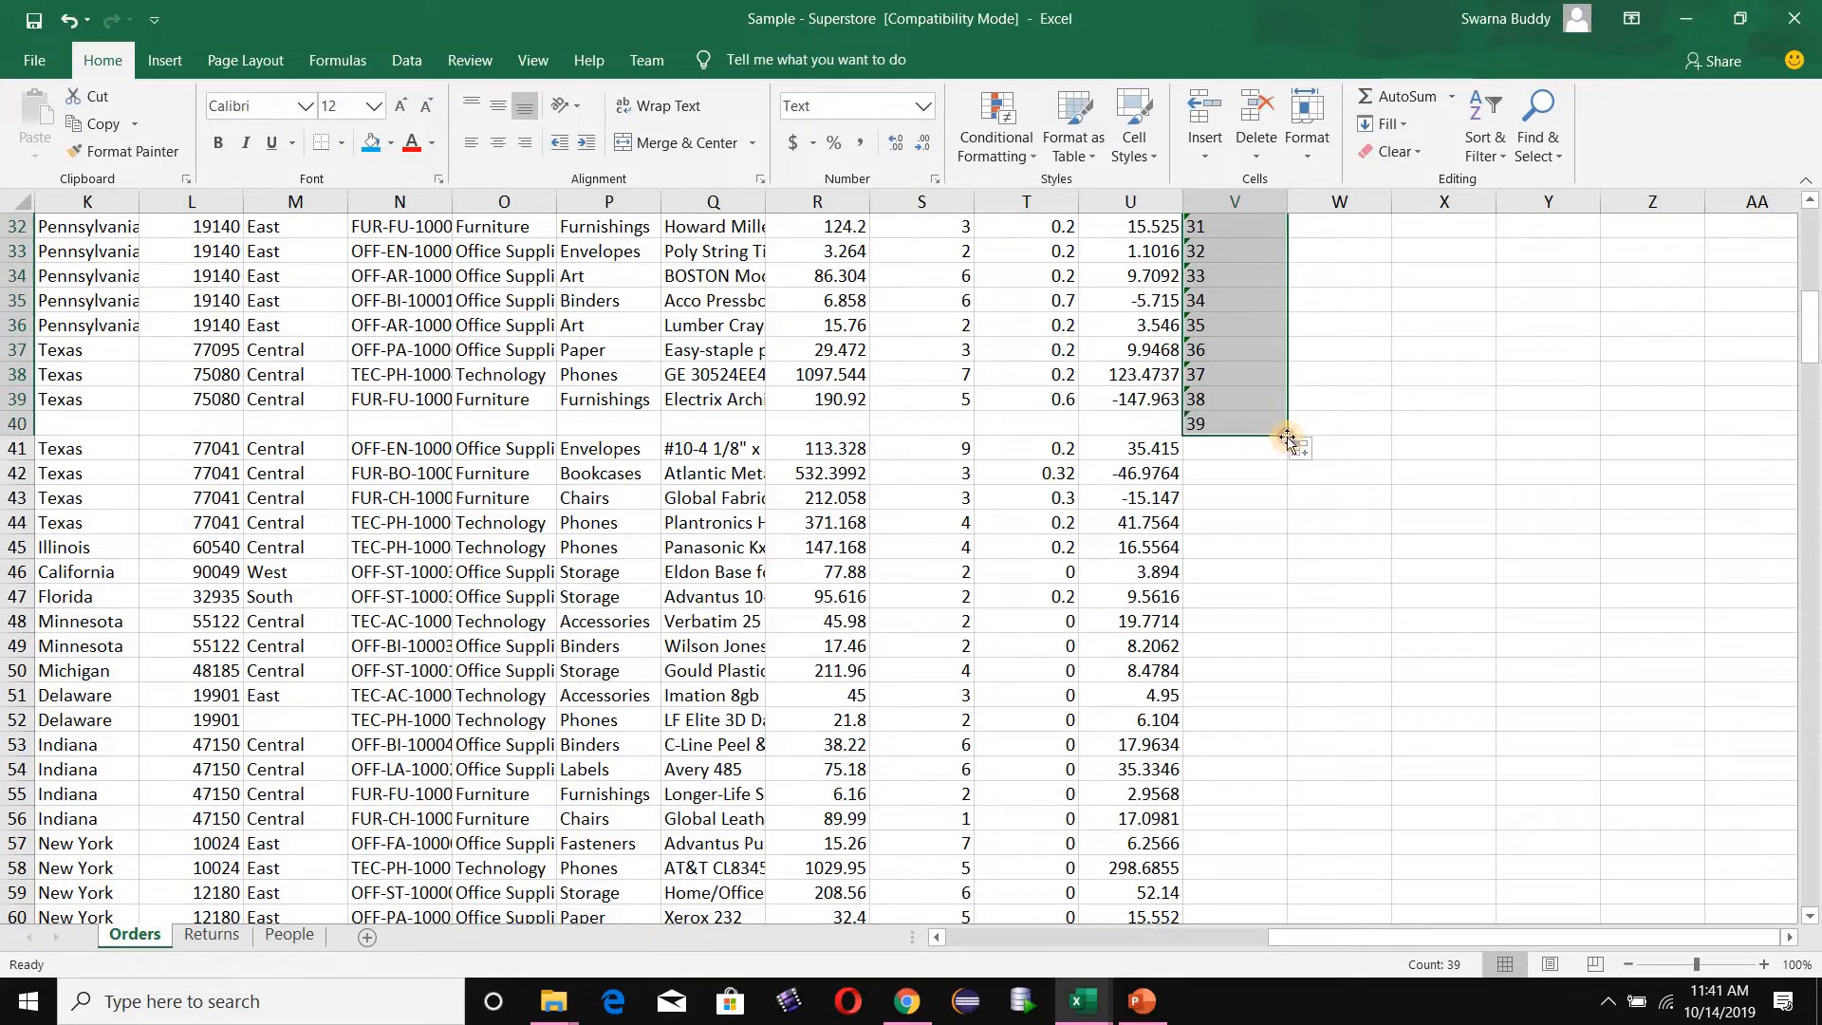
double_click(1286, 436)
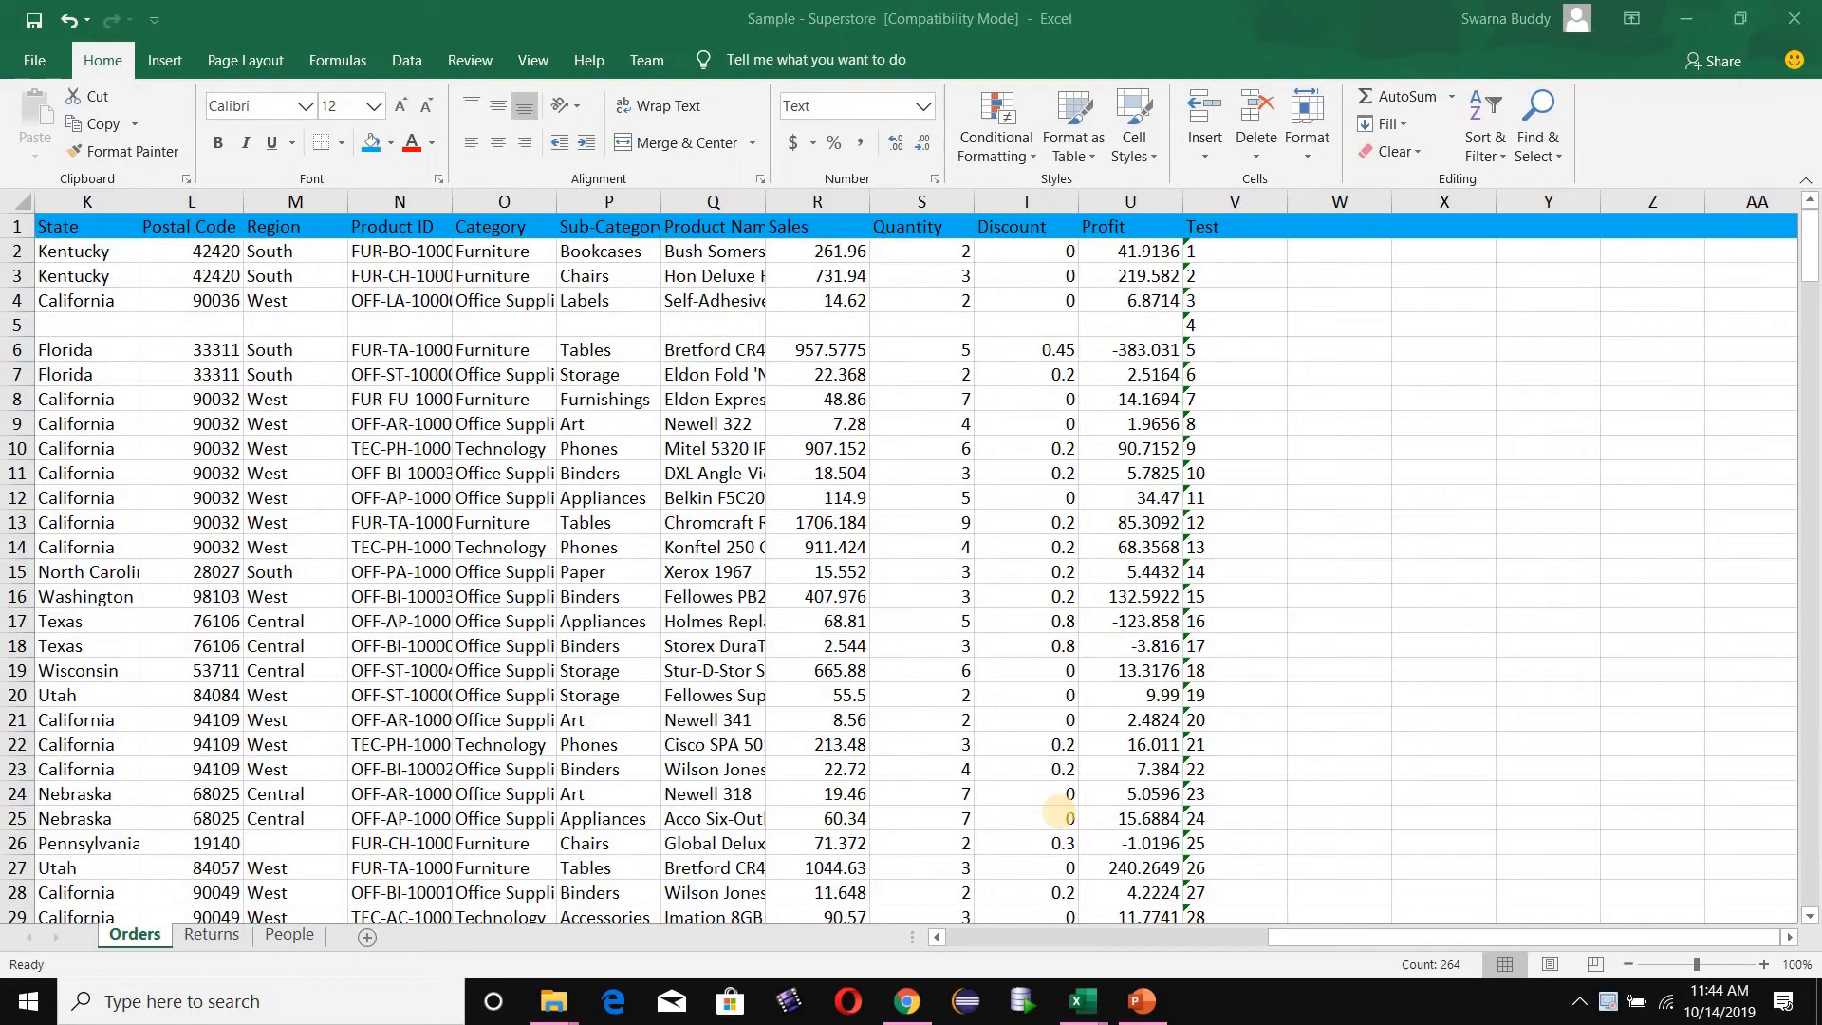
left_click(1224, 197)
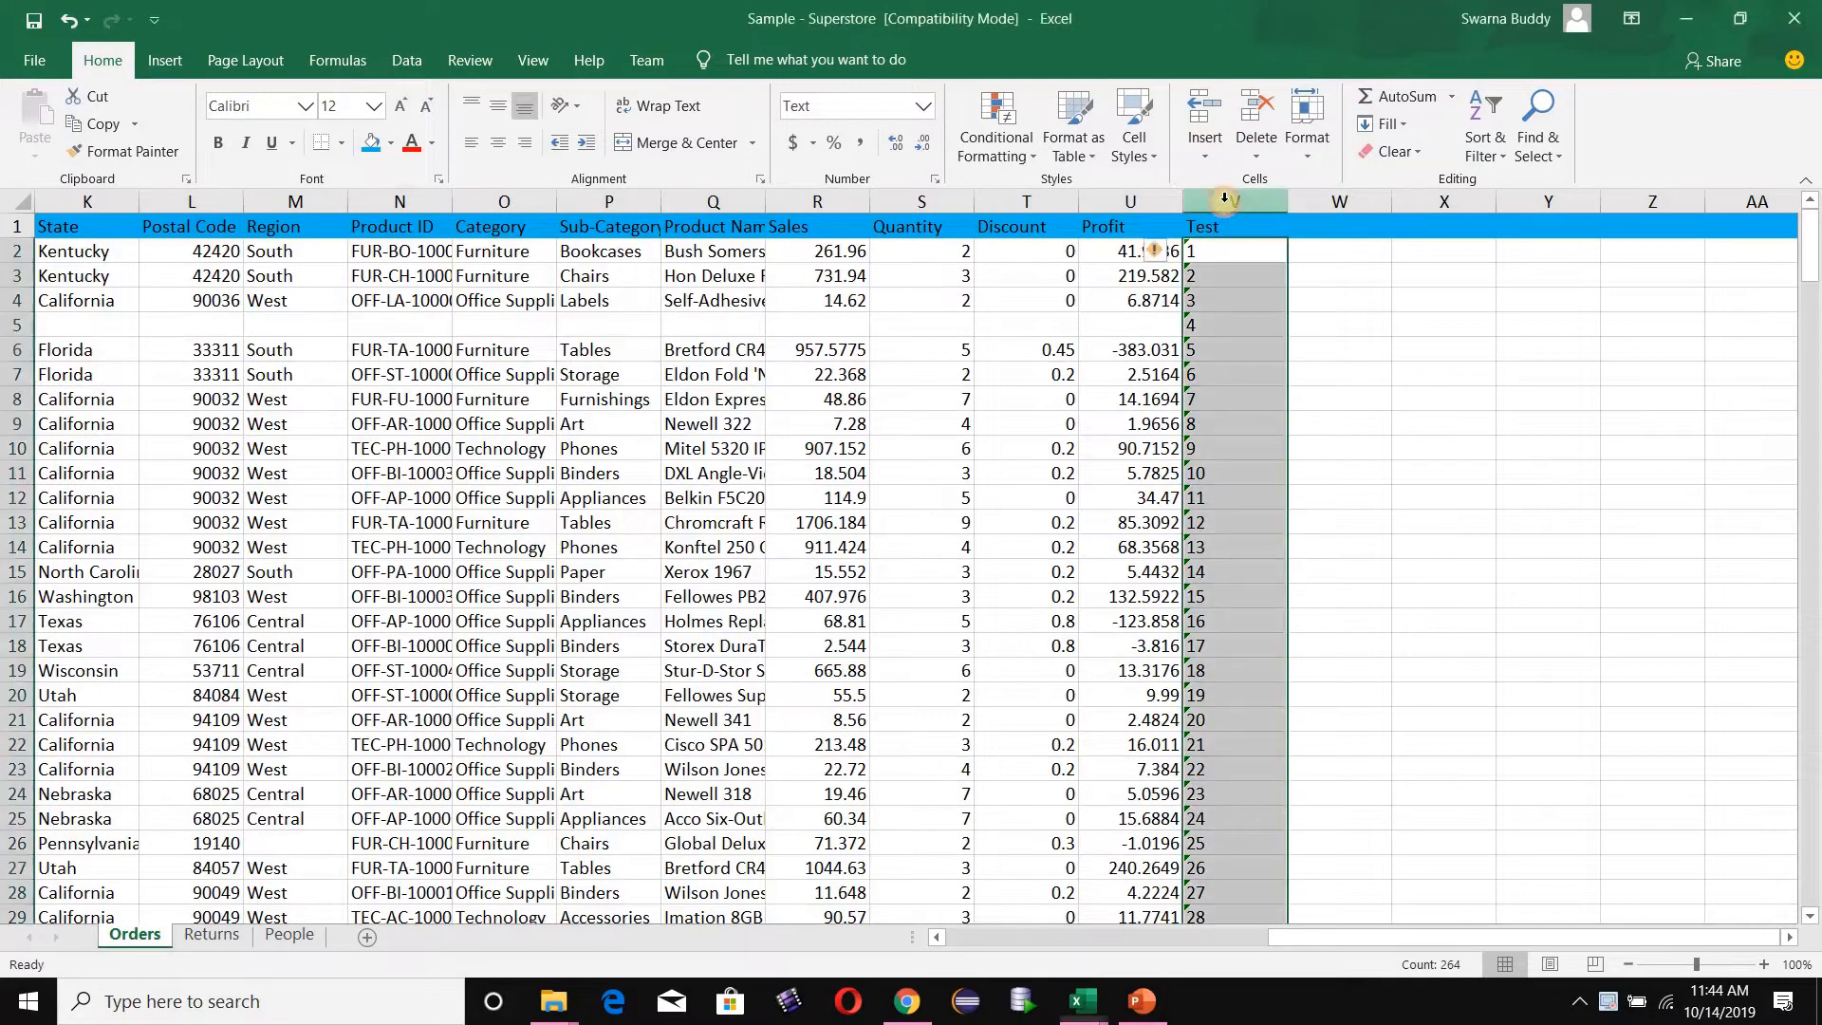
left_click_drag(1814, 261, 1816, 880)
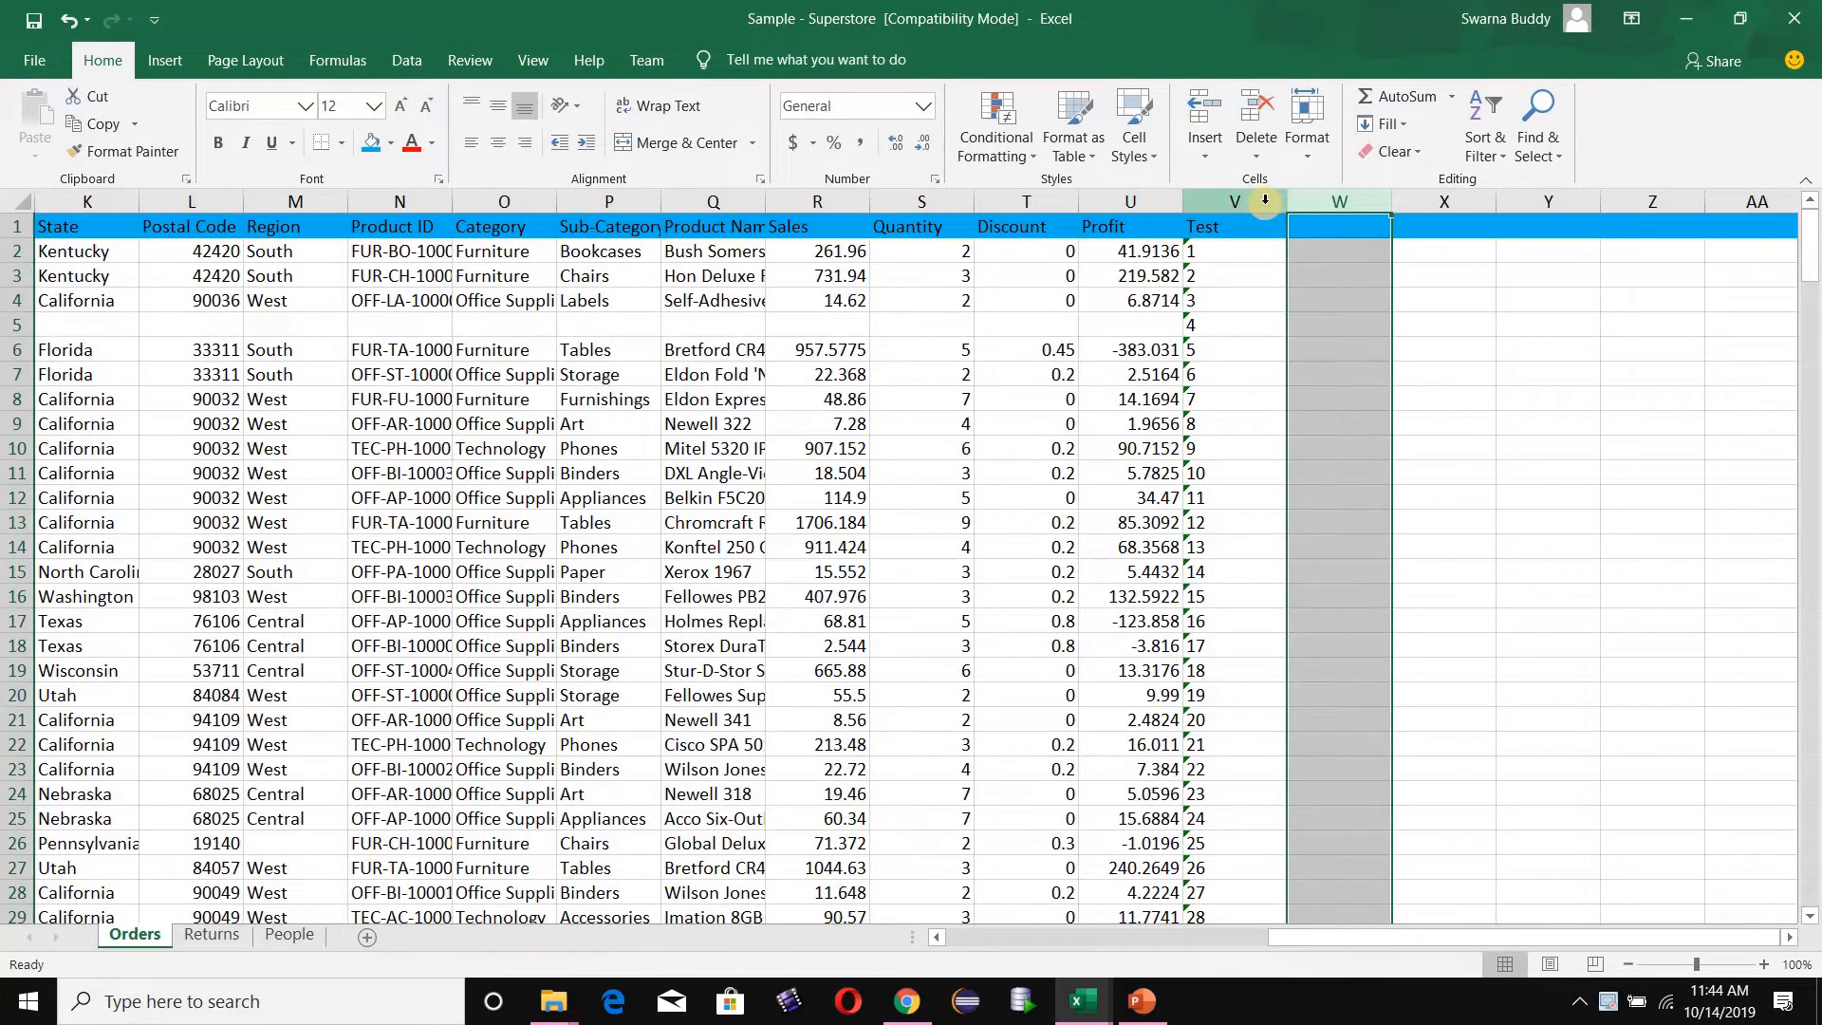
- Add the header Test1 in cell W1, next to the Test column
left_click(1327, 232)
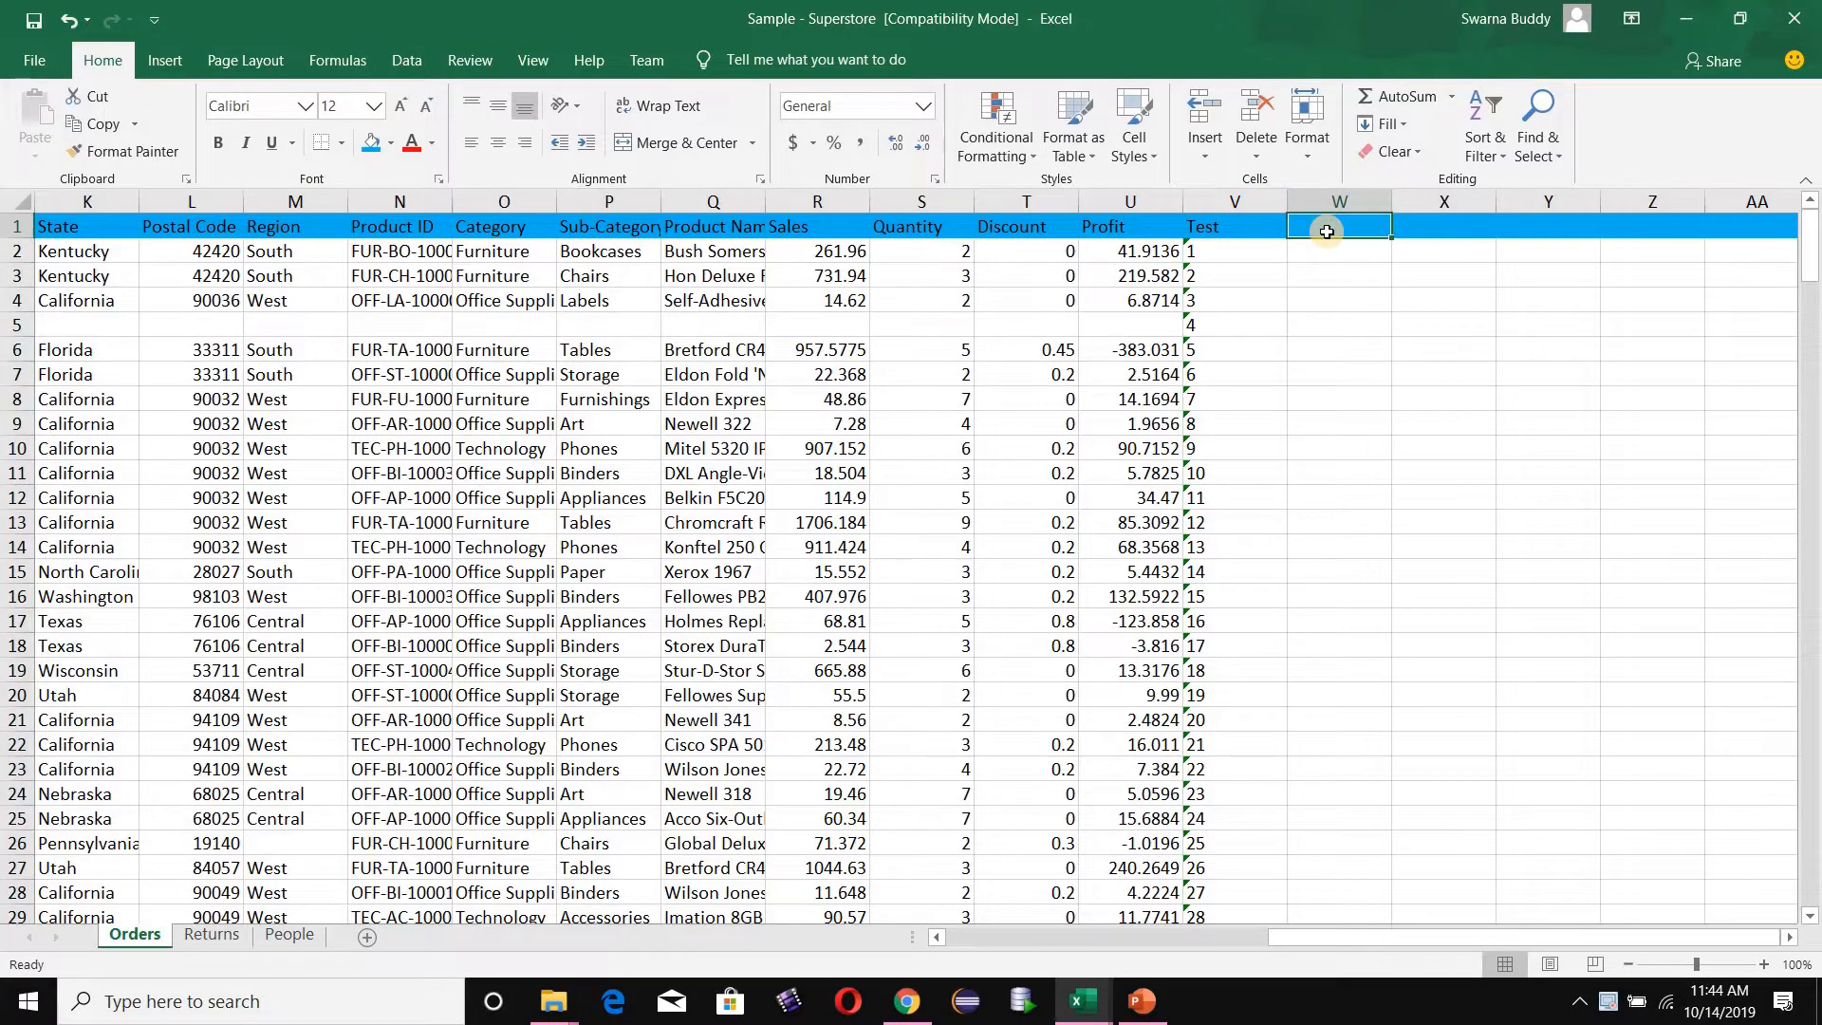
type("Test1")
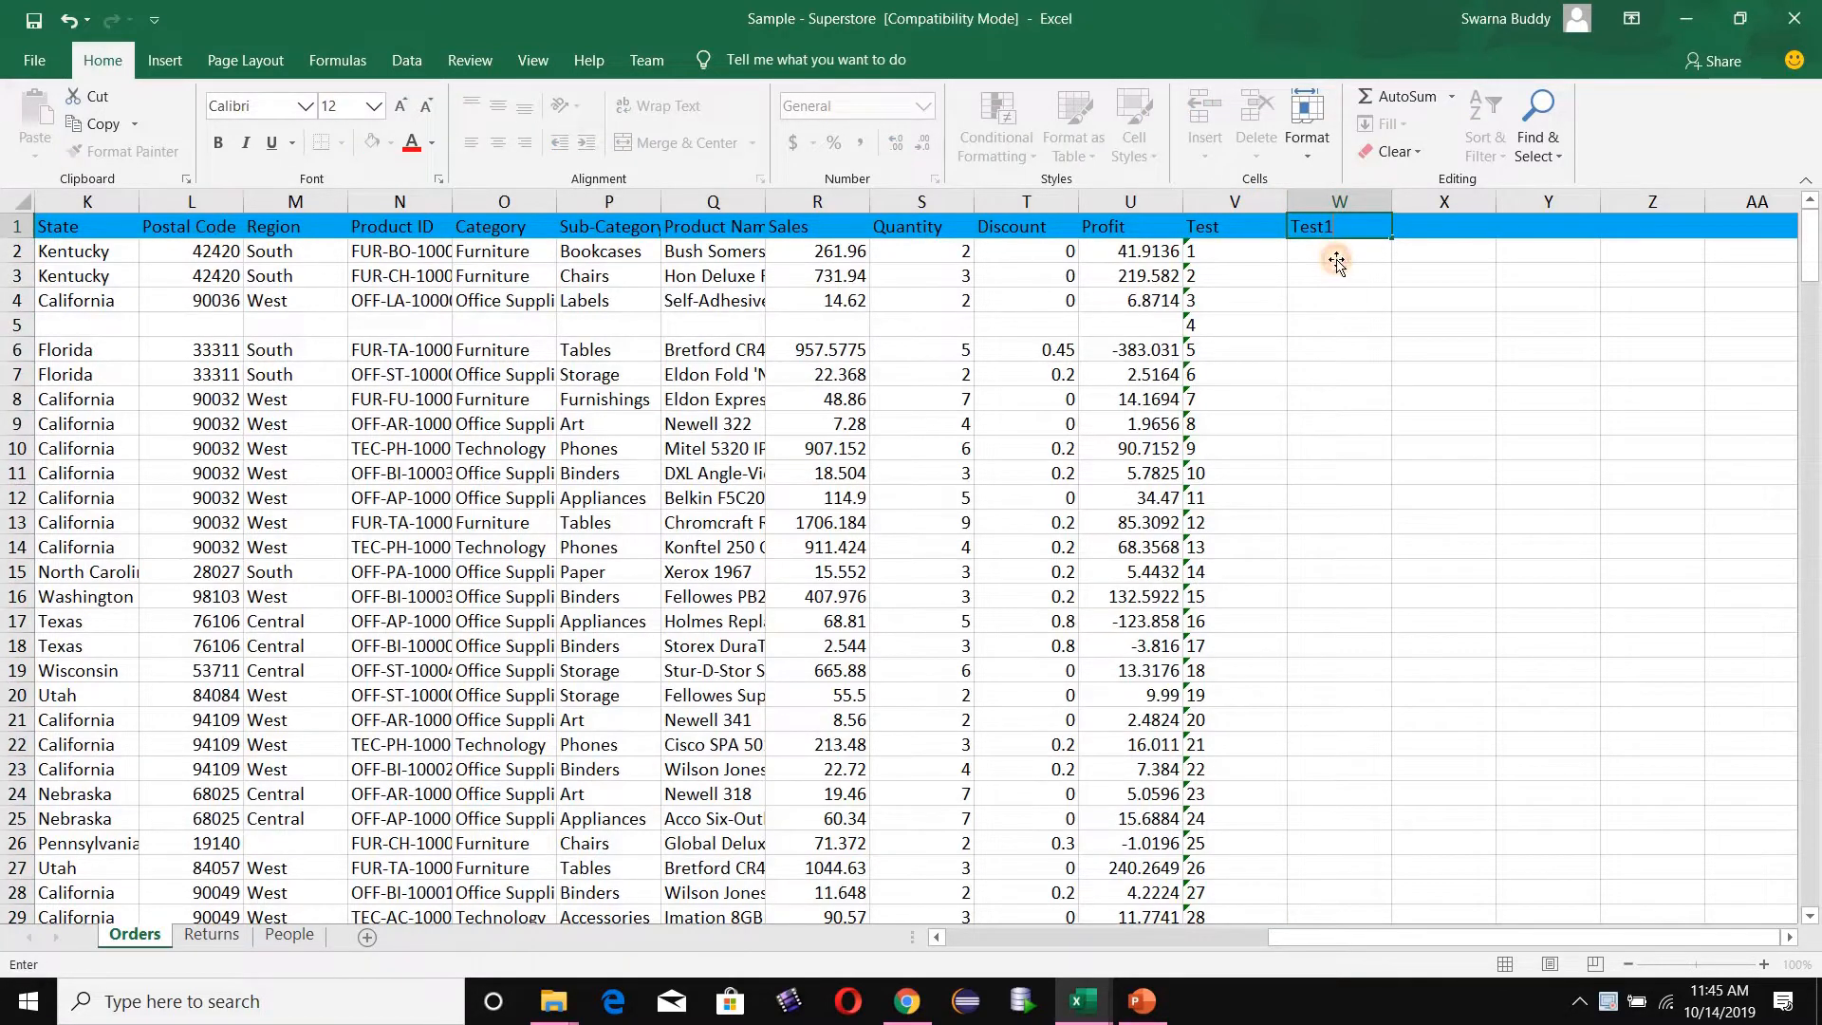
key("Return")
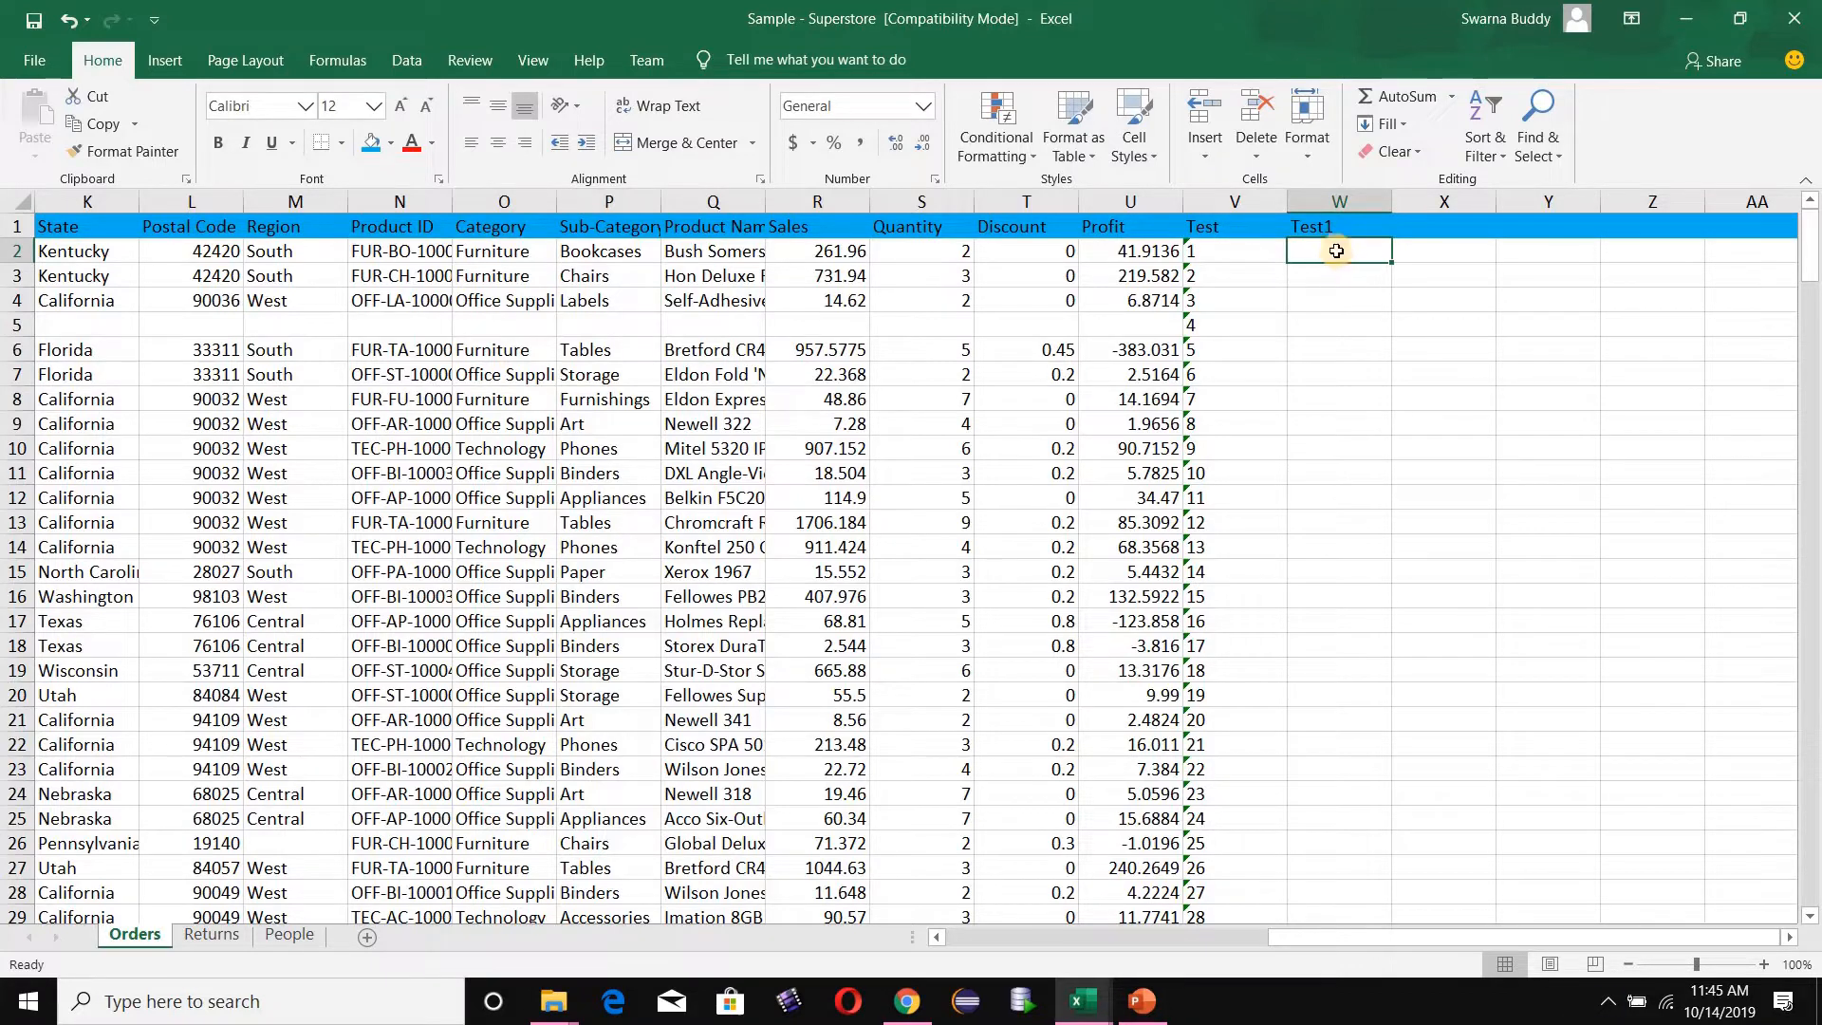
- Enter the formula =SUM(A2:U2) in cell W2 to total the first data row from Row ID through Profit
double_click(1338, 251)
type("=SUM(")
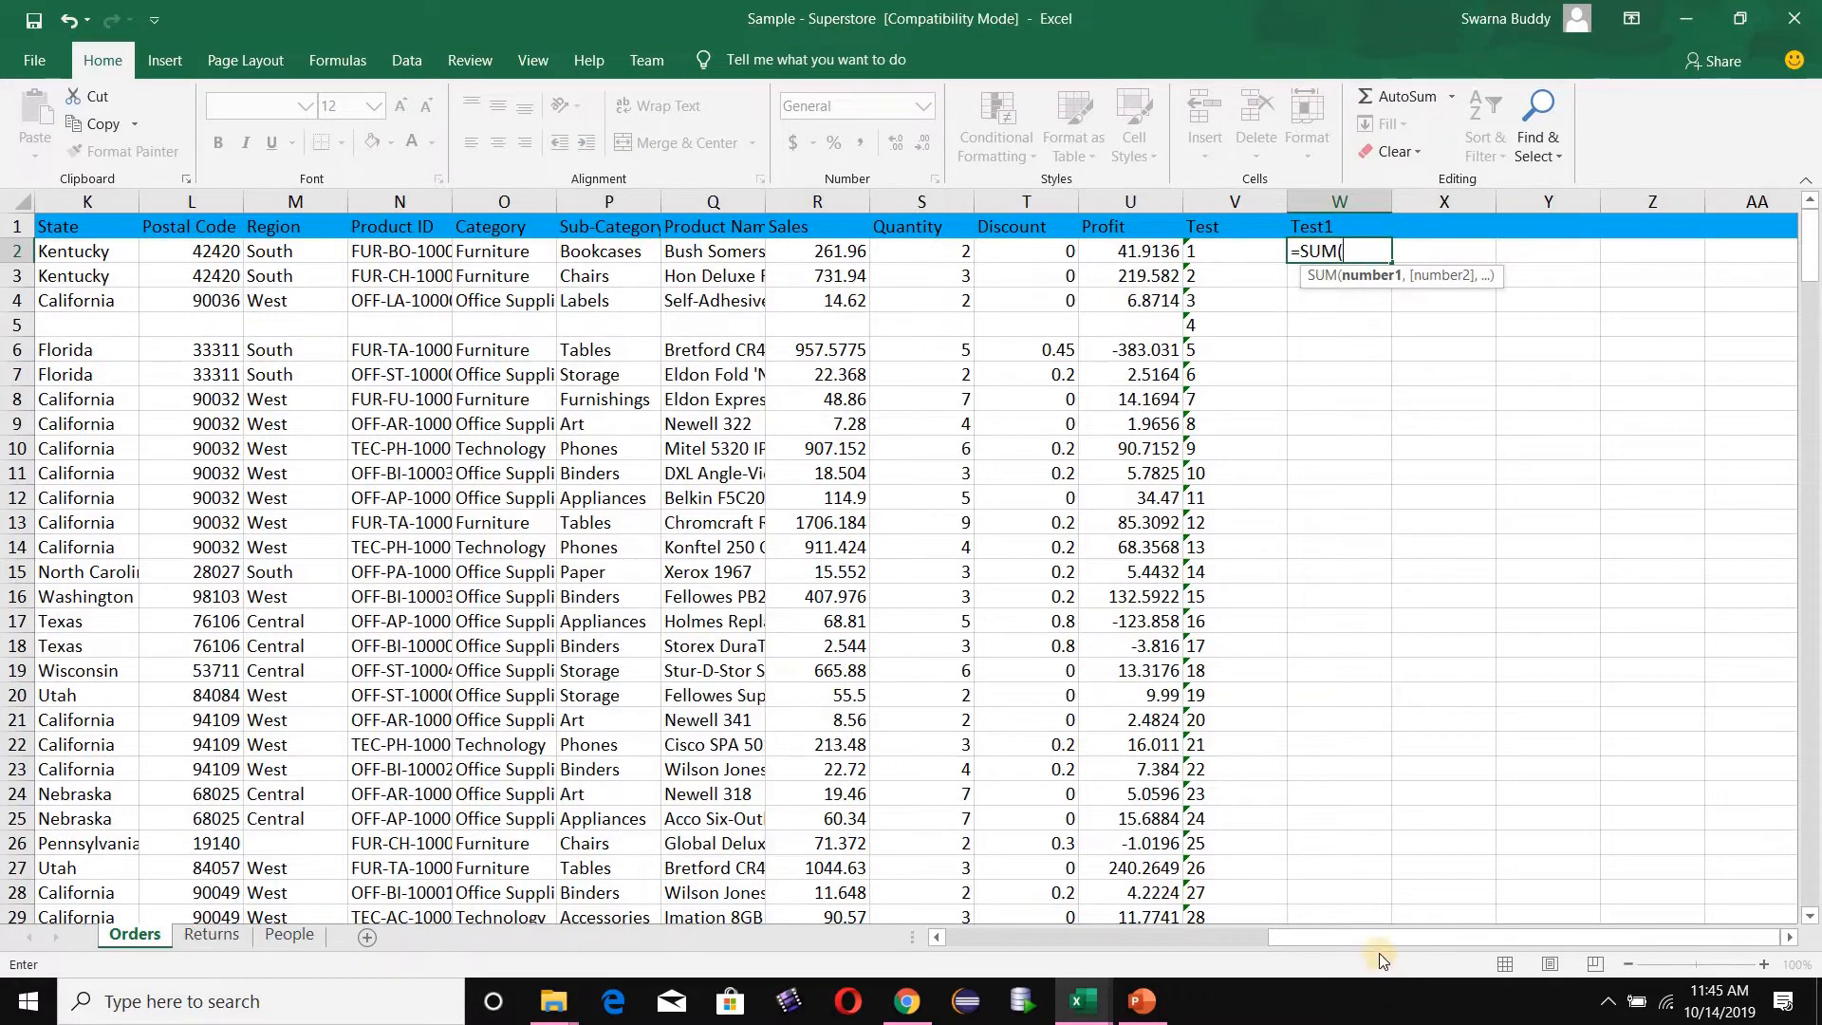
left_click_drag(1374, 945, 1040, 957)
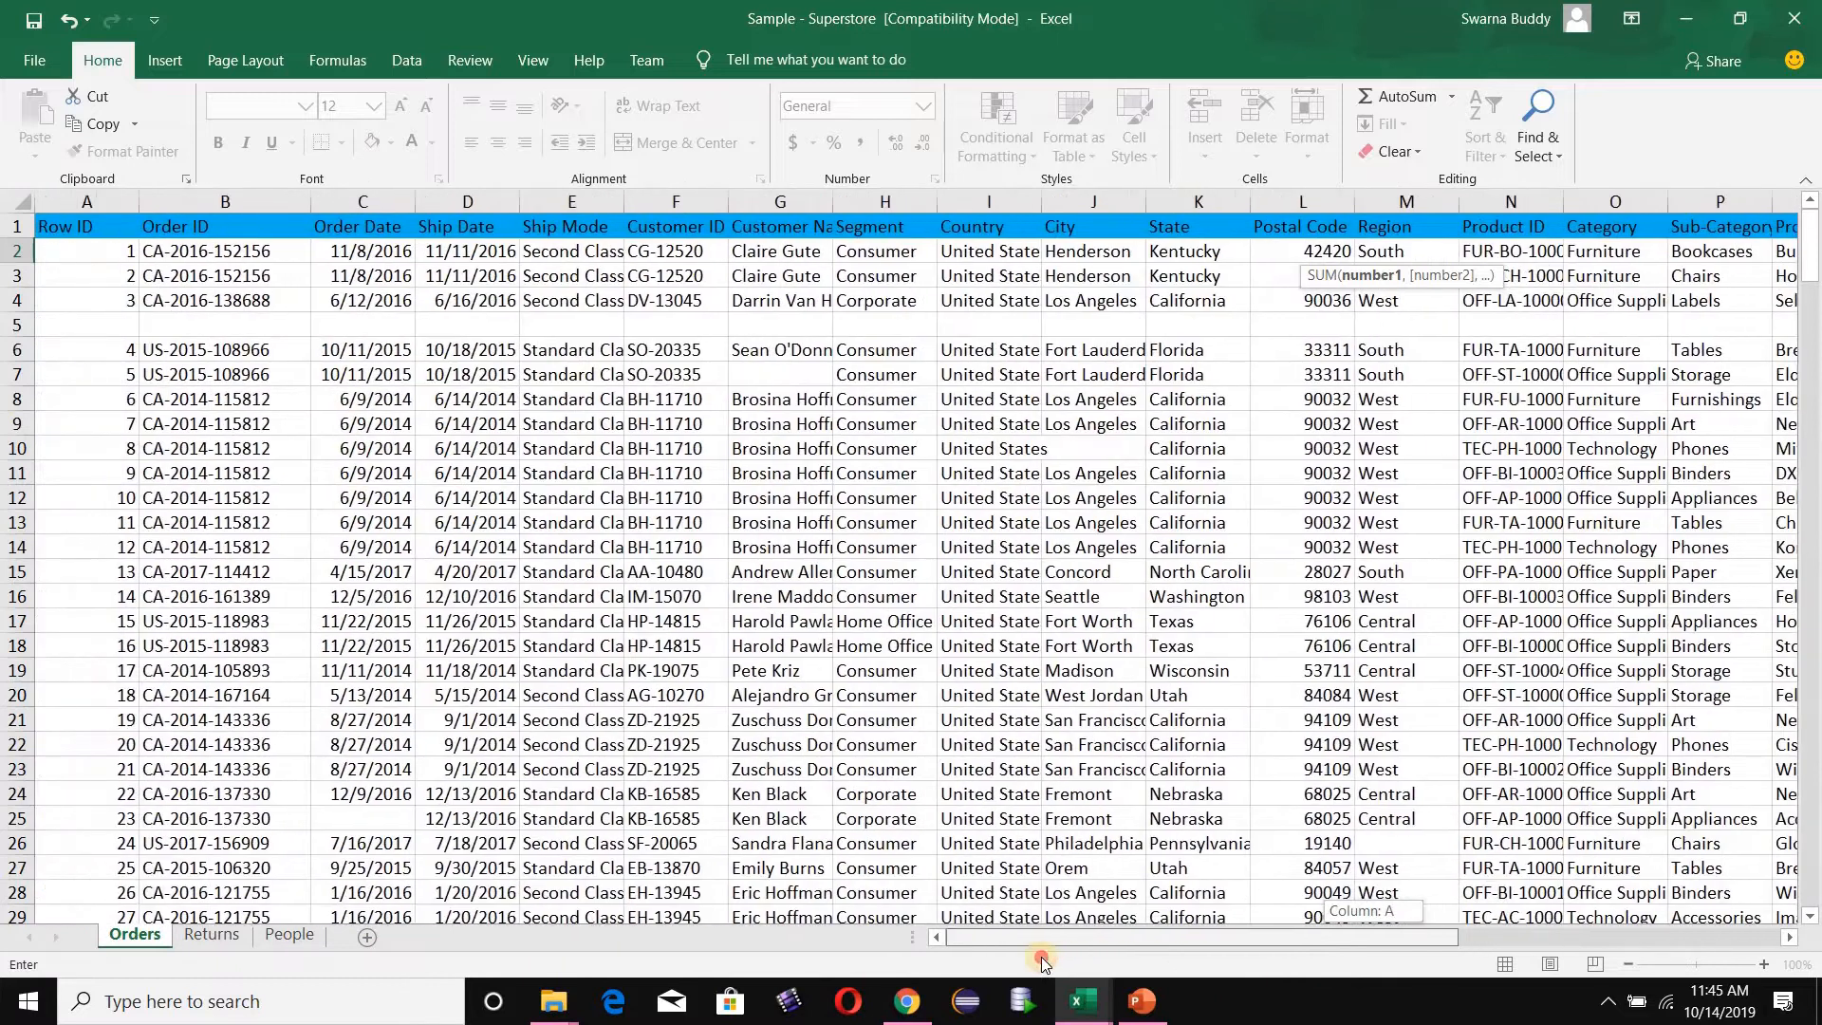
left_click(79, 255)
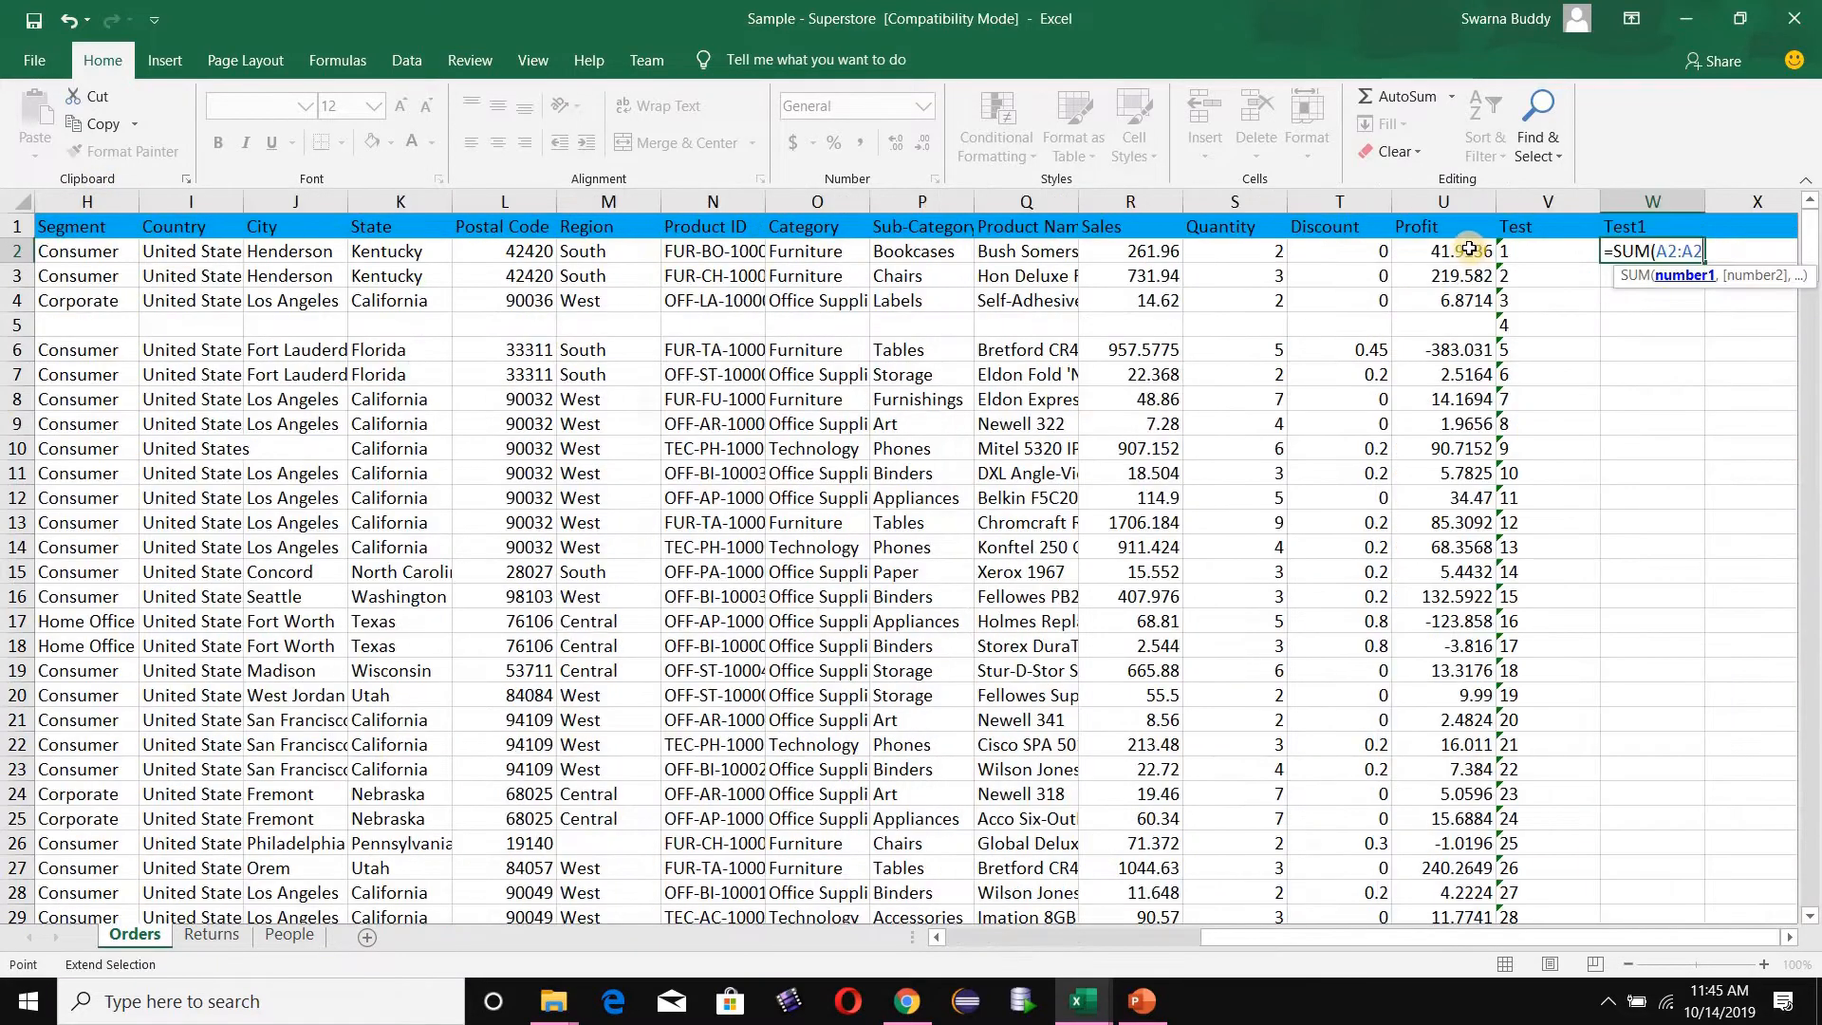
left_click(1469, 248, "shift")
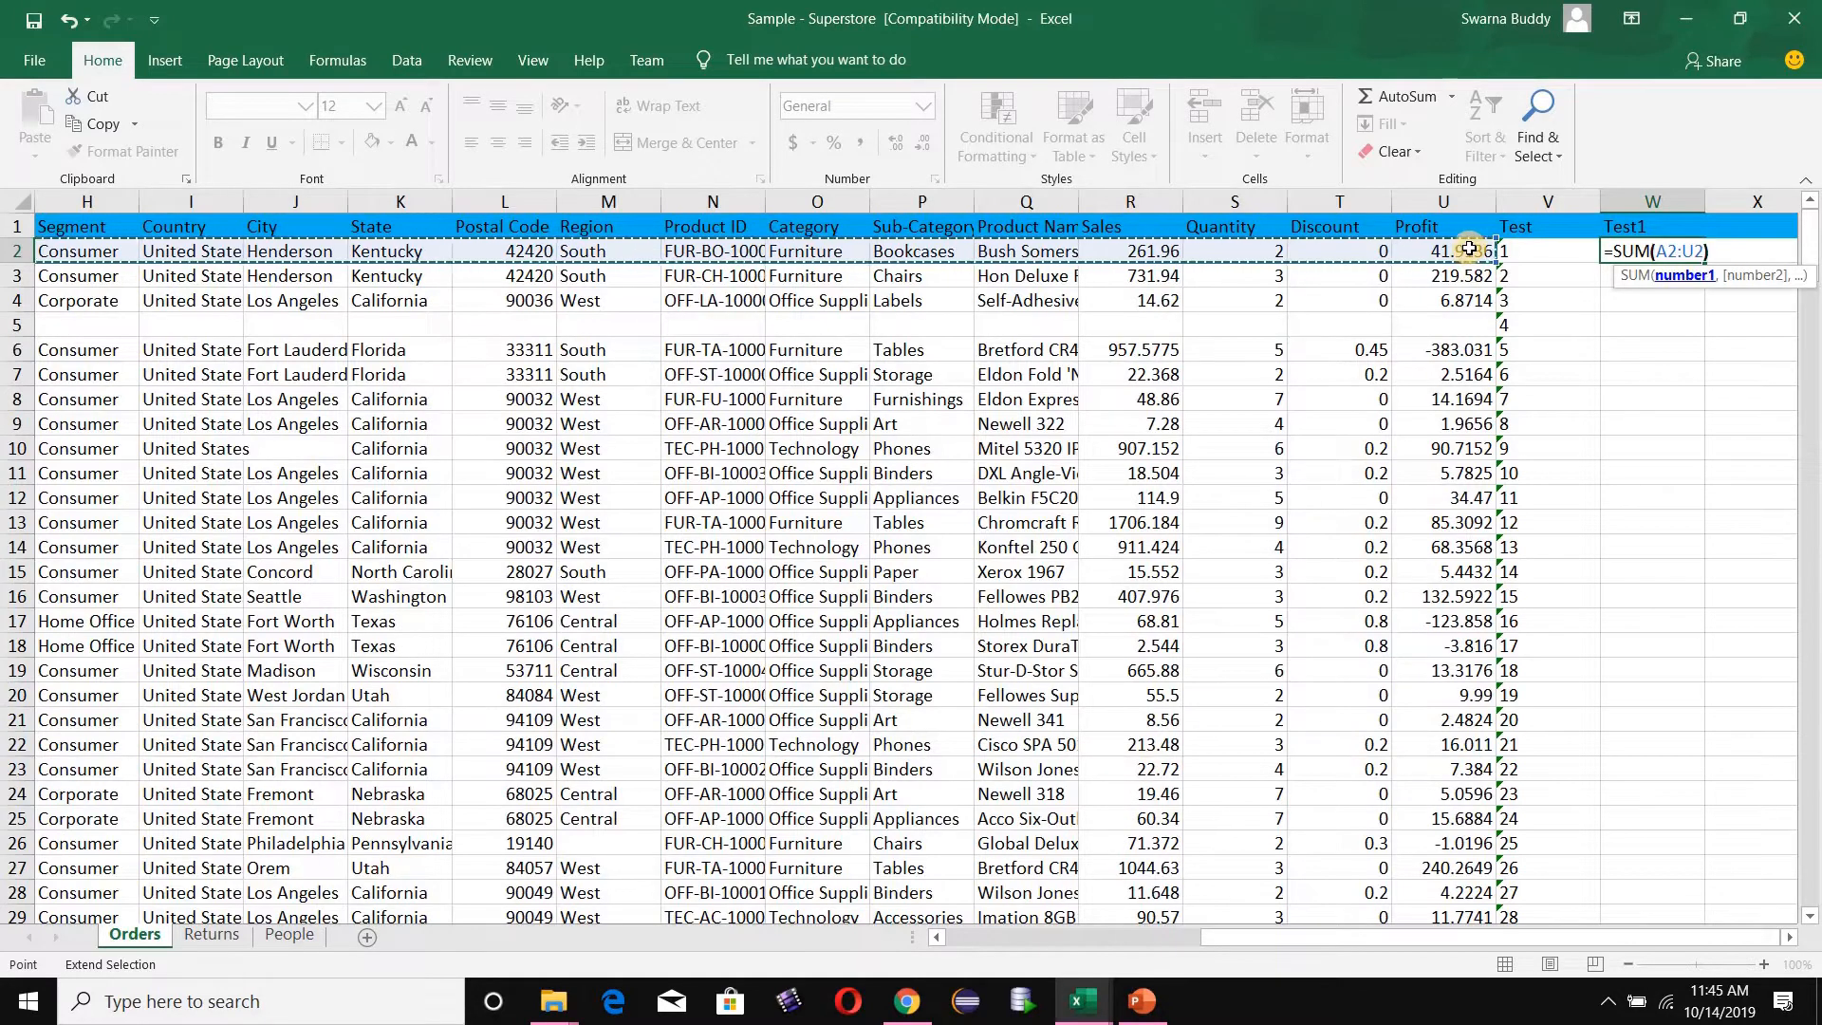
key("Return")
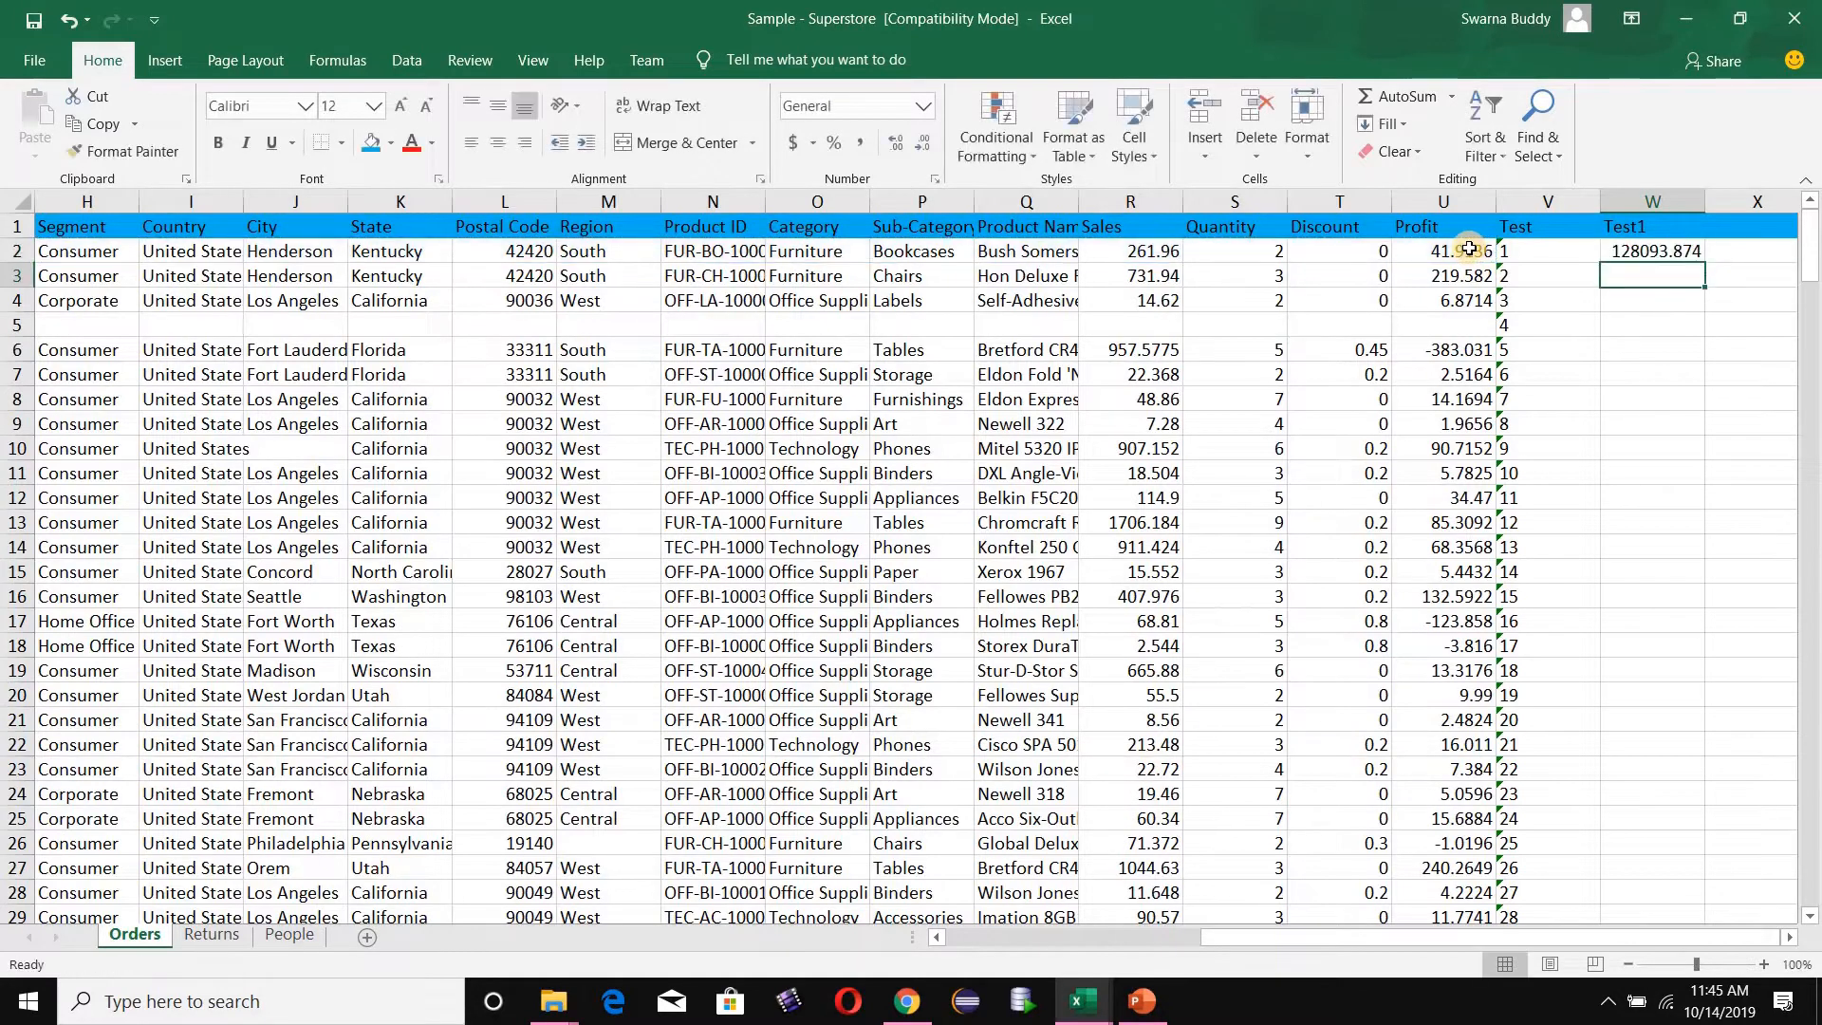
- Fill the row-sum formula from W2 down the whole Test1 column and select the sum of empty row 5
left_click(1699, 251)
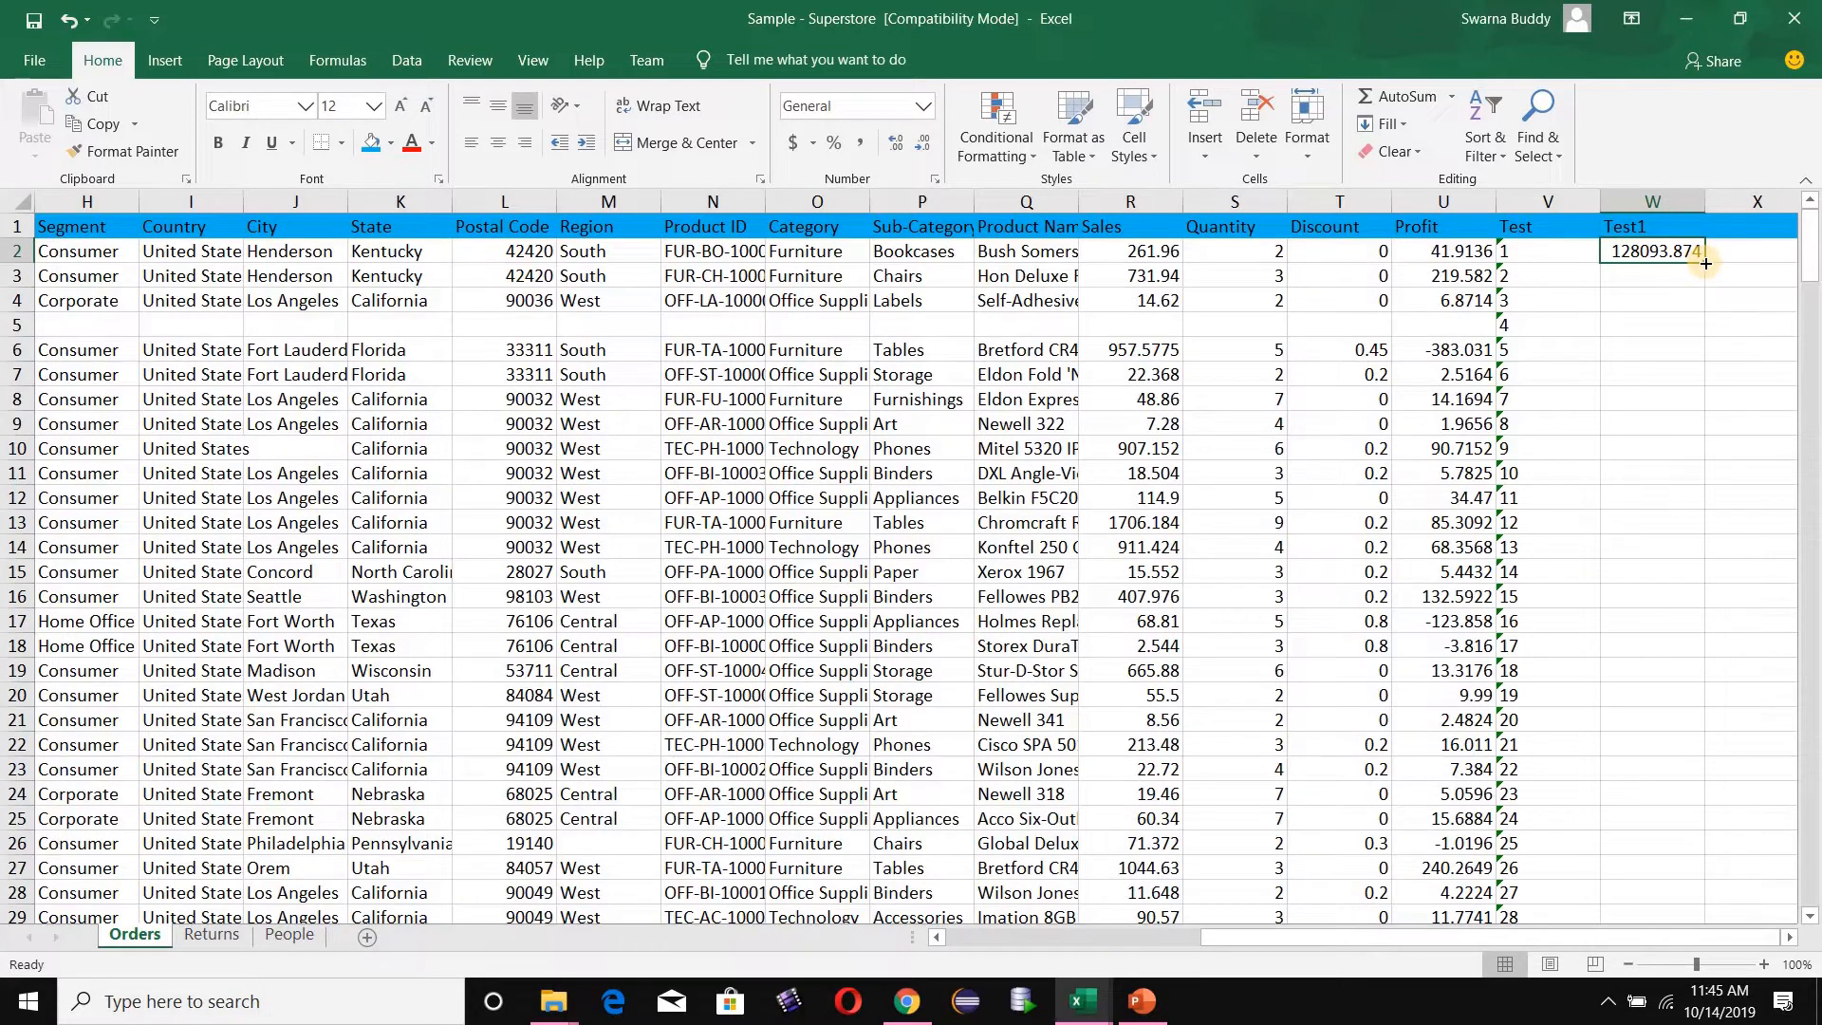
double_click(1705, 263)
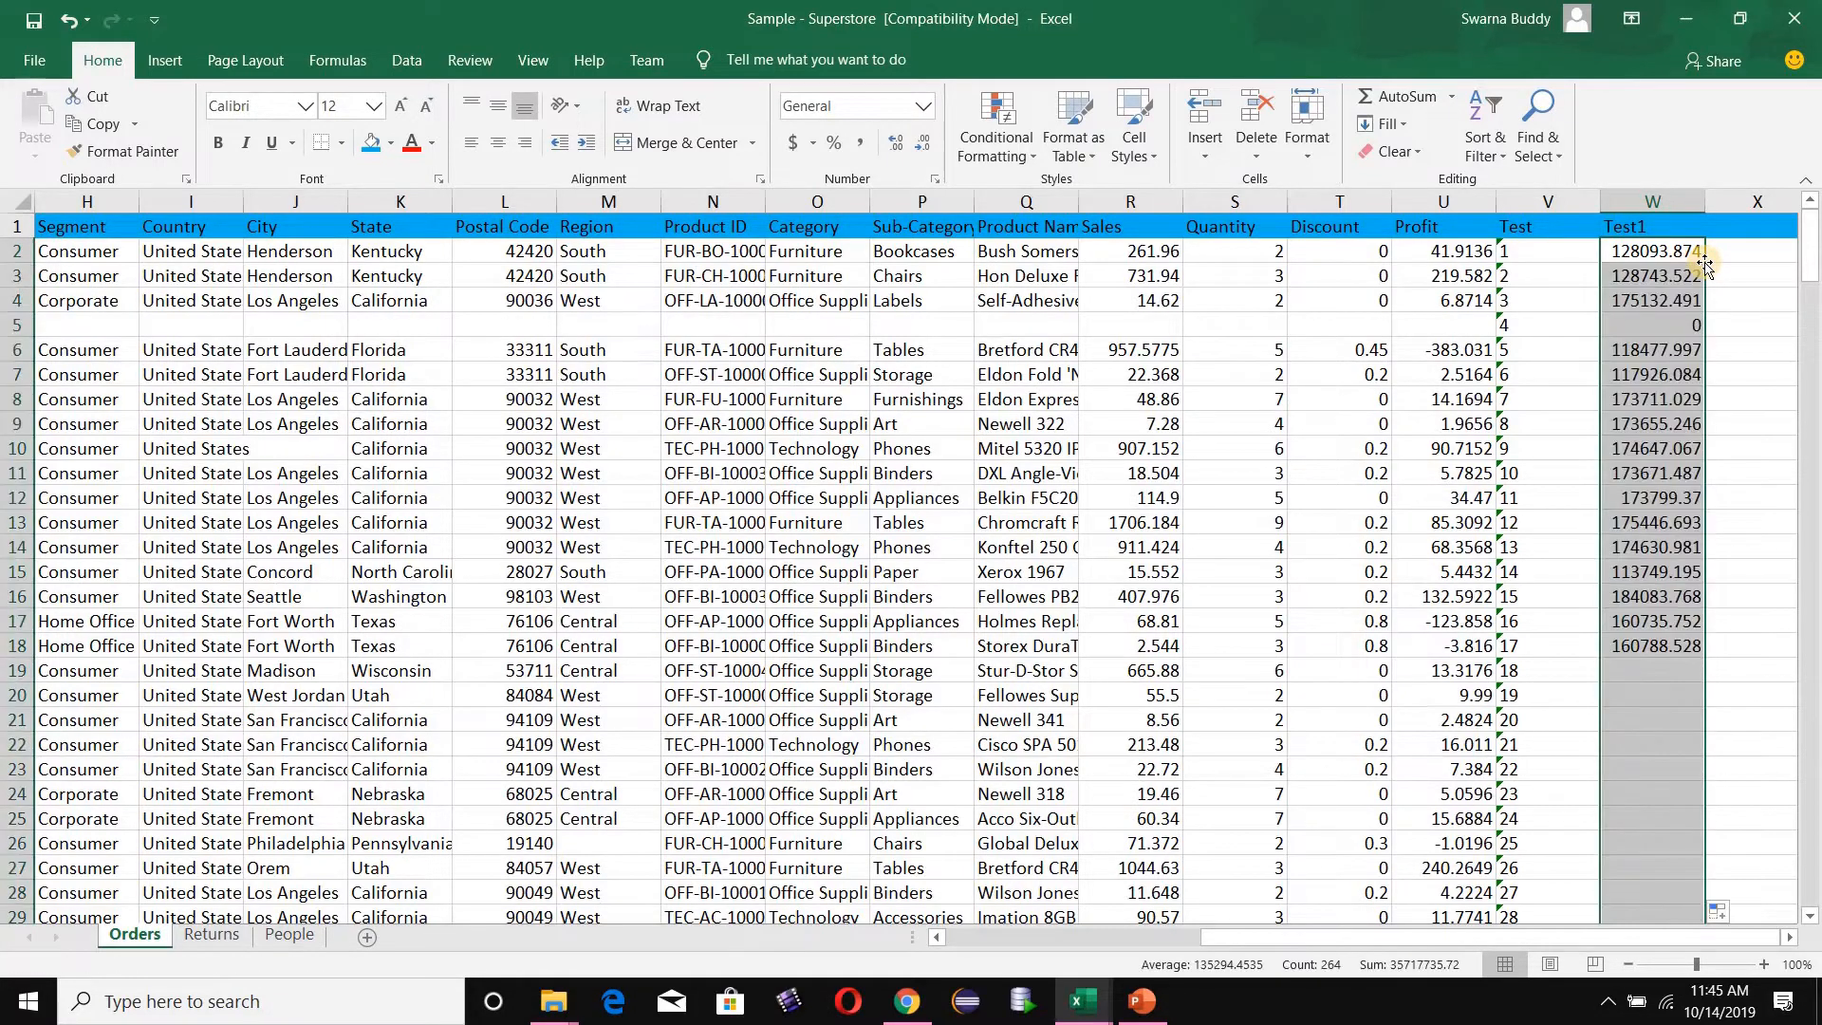
mouse_move(1815, 251)
left_mouse_down()
mouse_move(1815, 778)
mouse_move(1816, 219)
left_mouse_up()
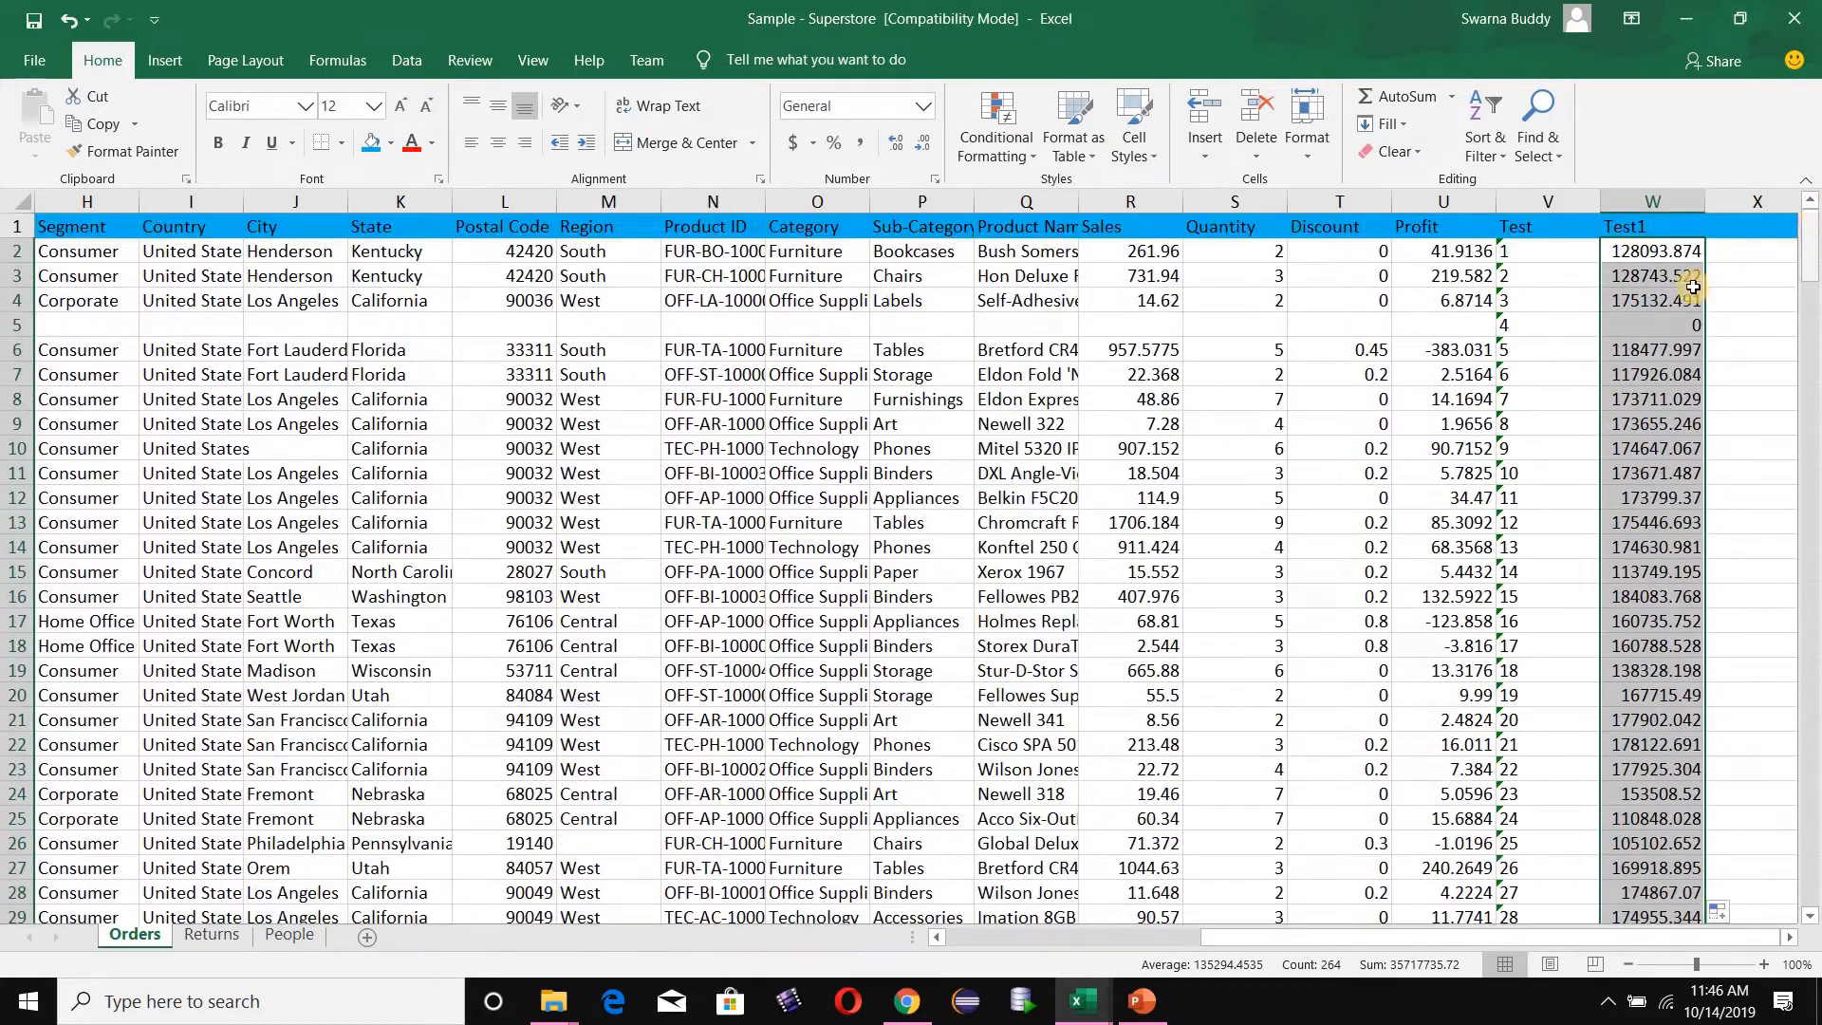
left_click(1681, 327)
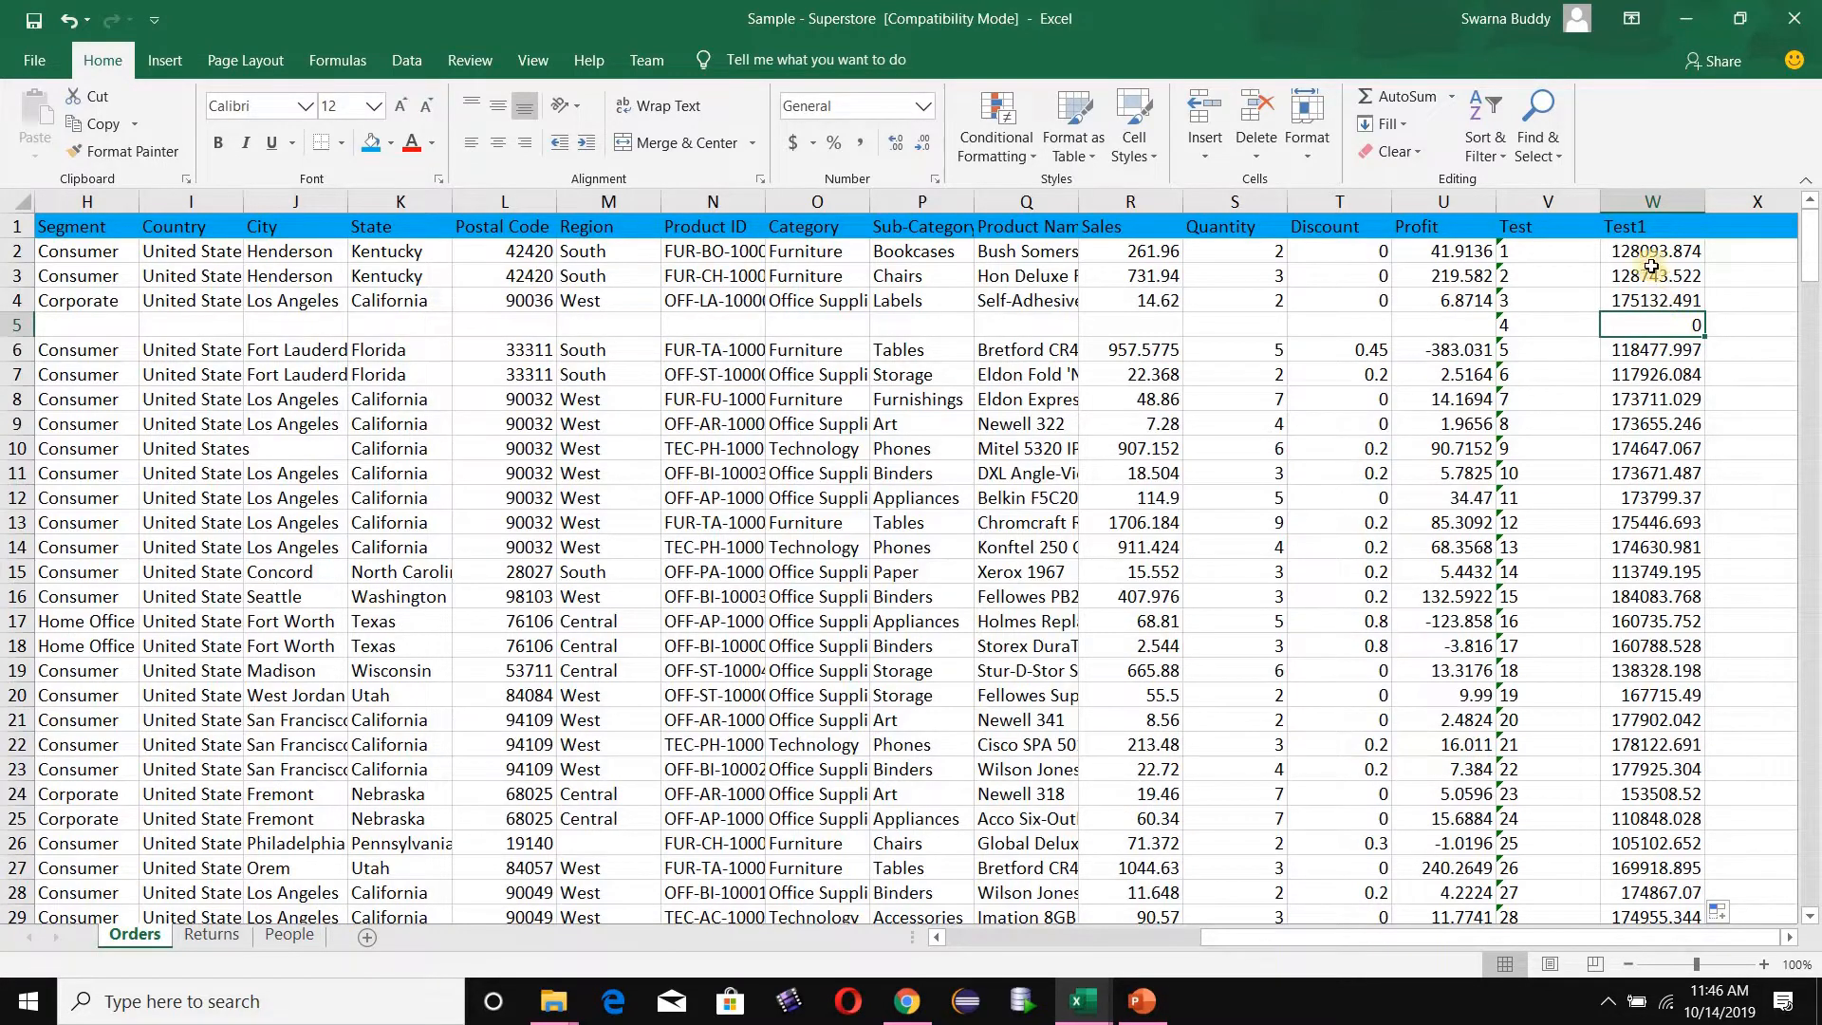
- Sort the entire Orders table by Test1 on cell values, from smallest to largest
left_click(1649, 226)
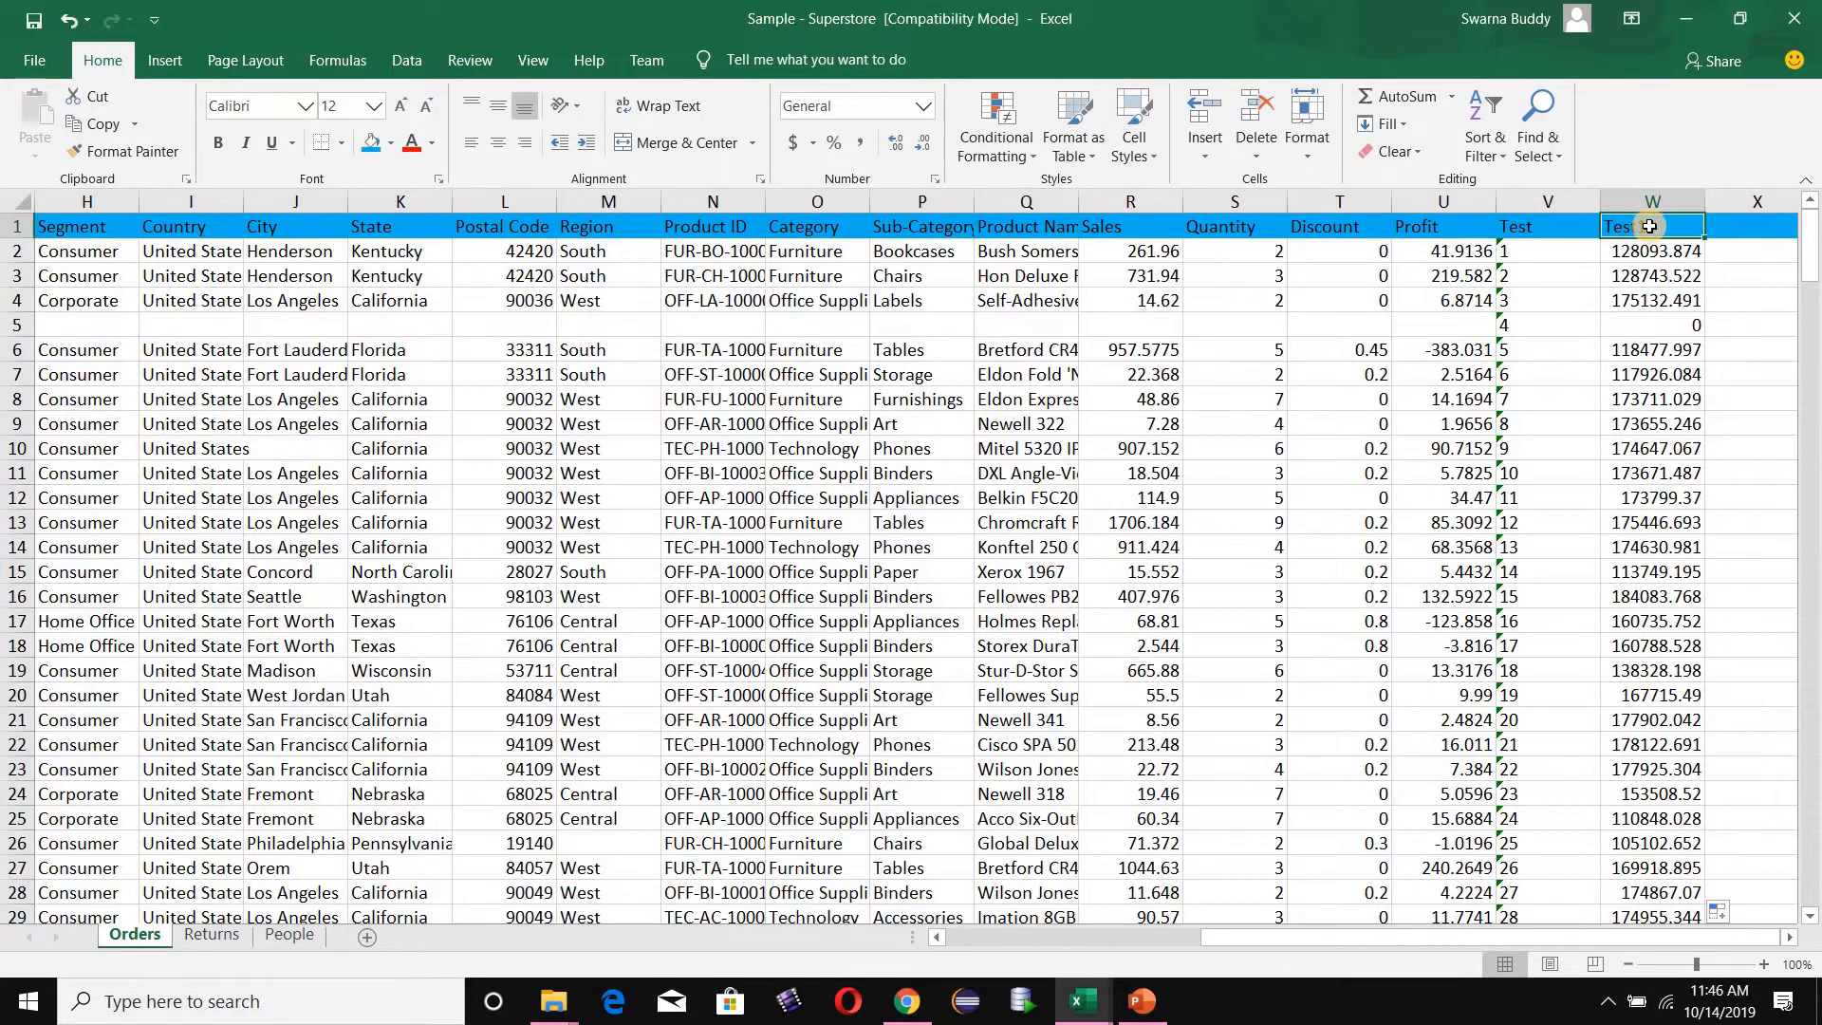
key("ctrl+a")
left_click_drag(1813, 835, 1812, 237)
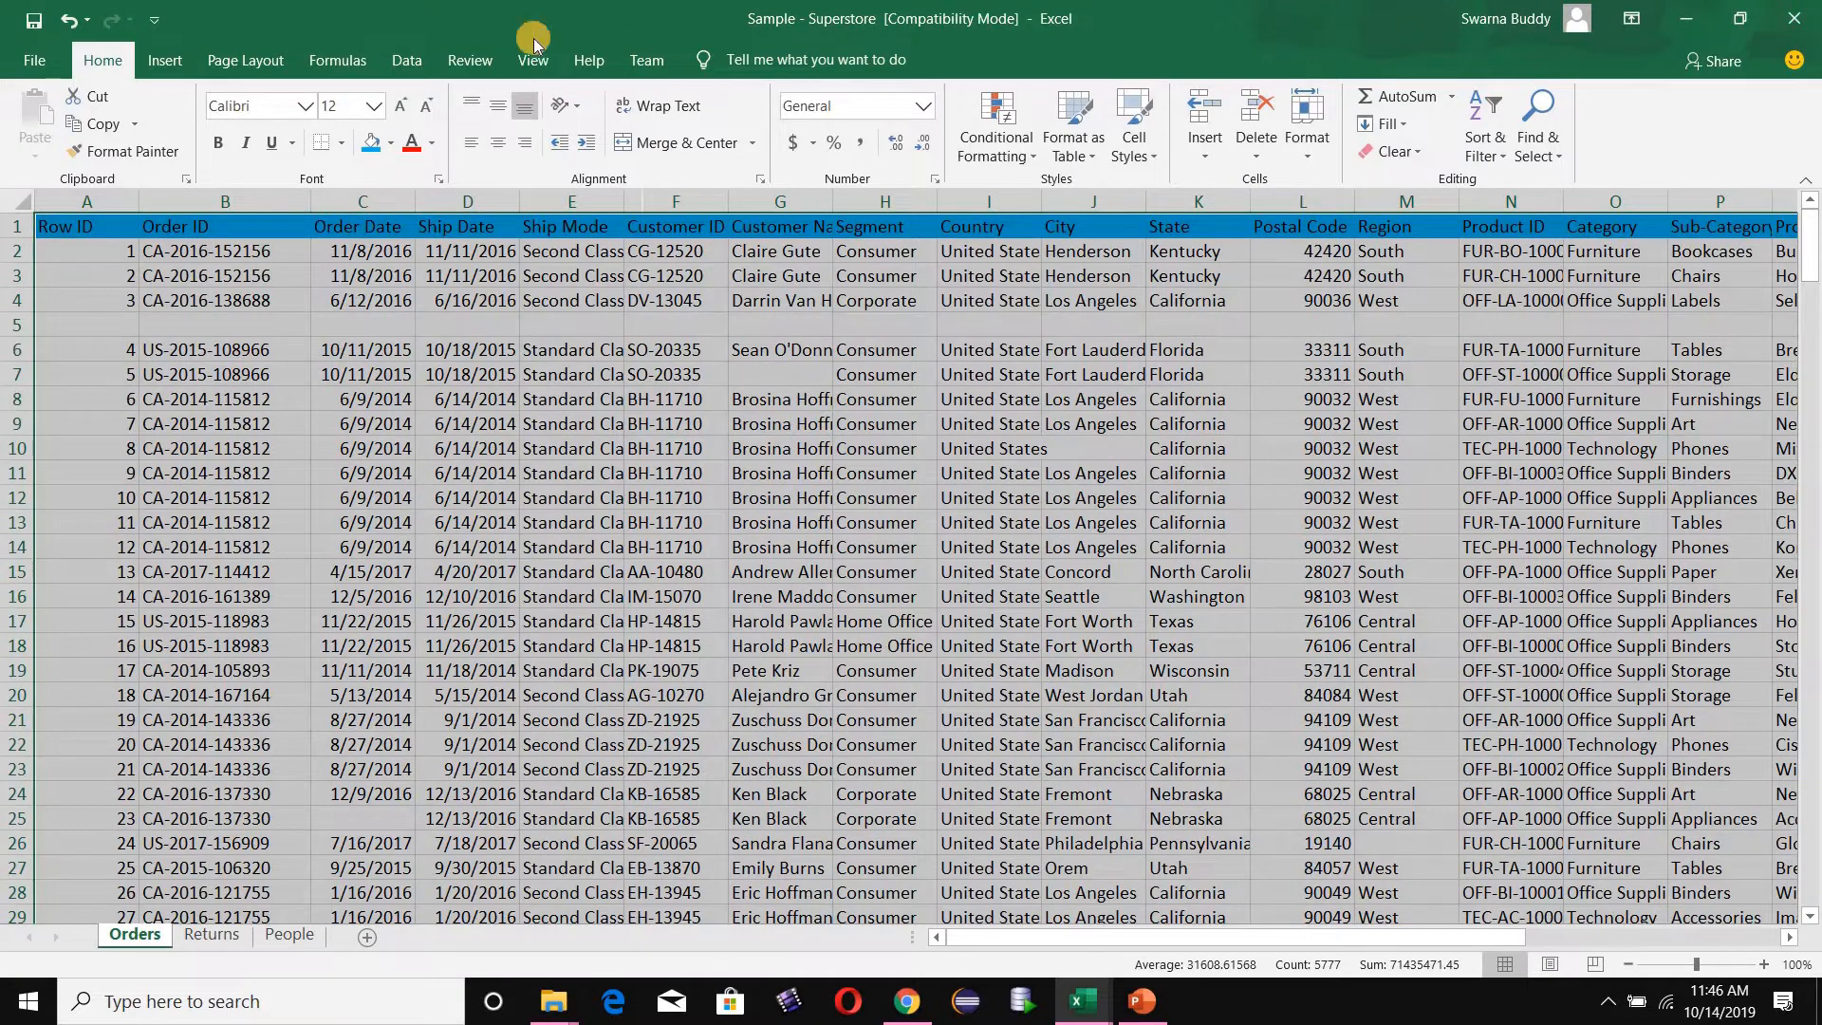
left_click(417, 62)
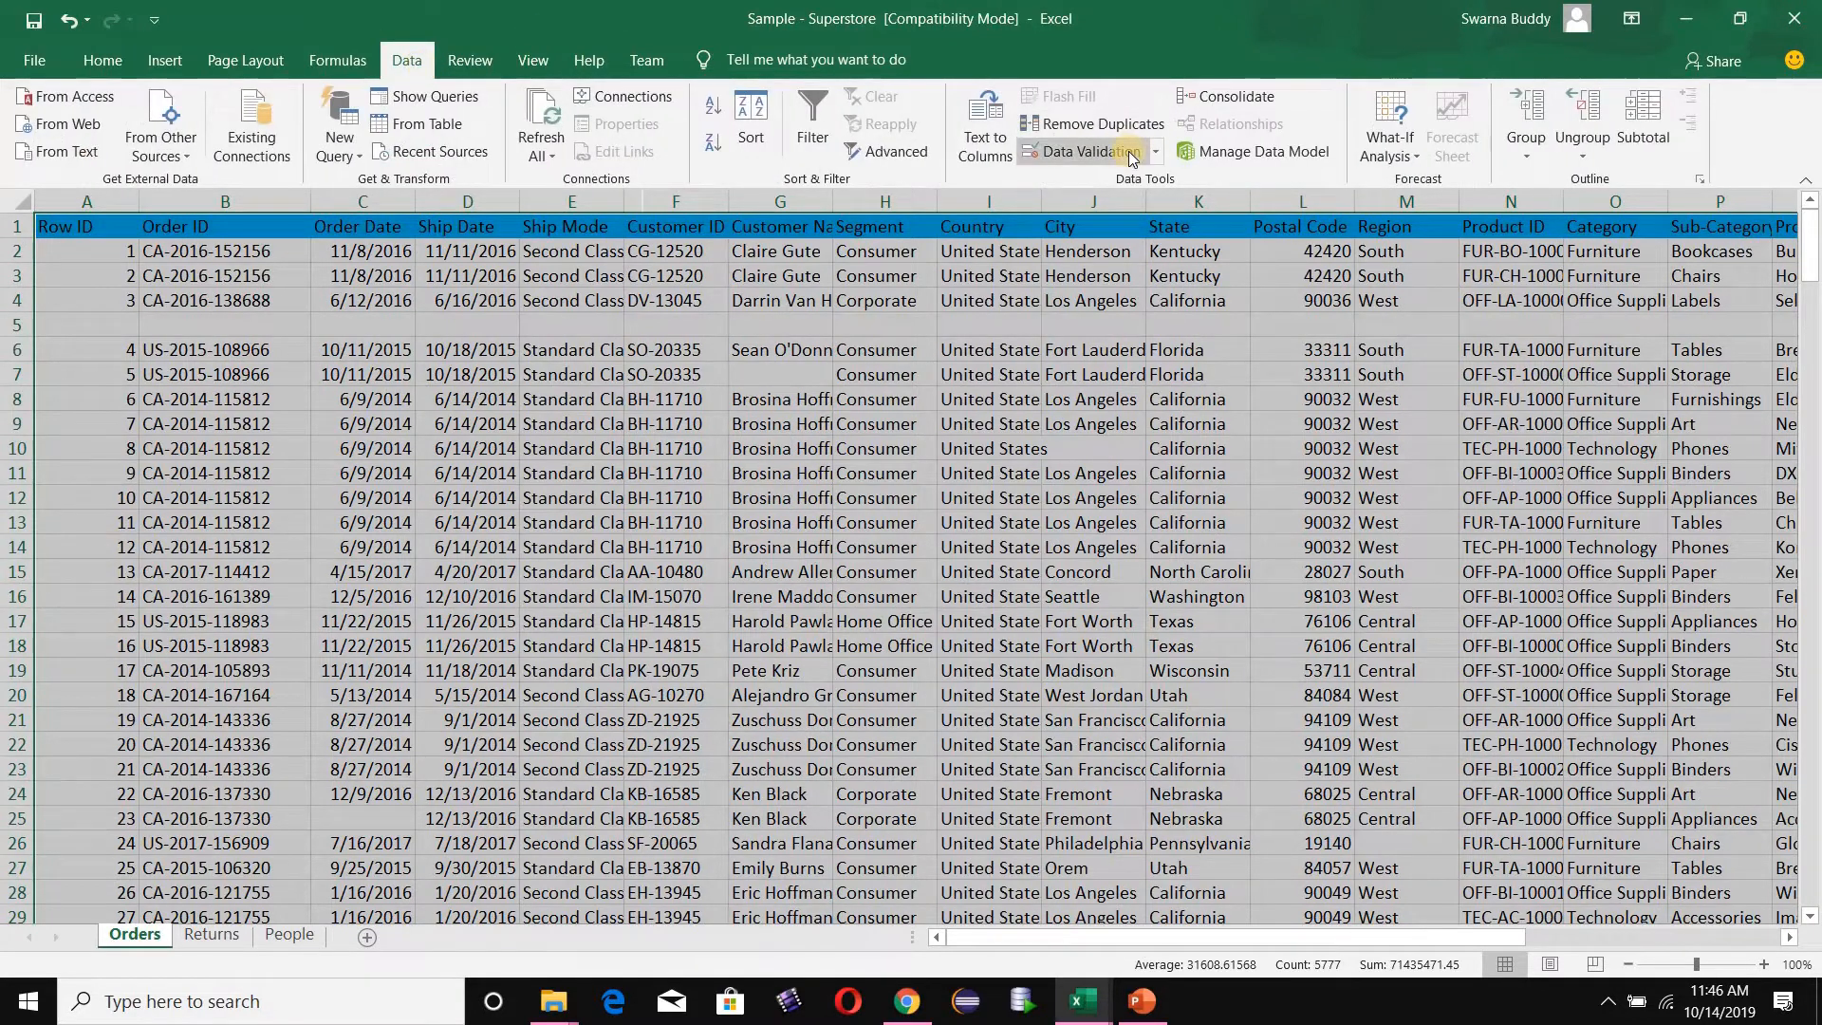
left_click(761, 144)
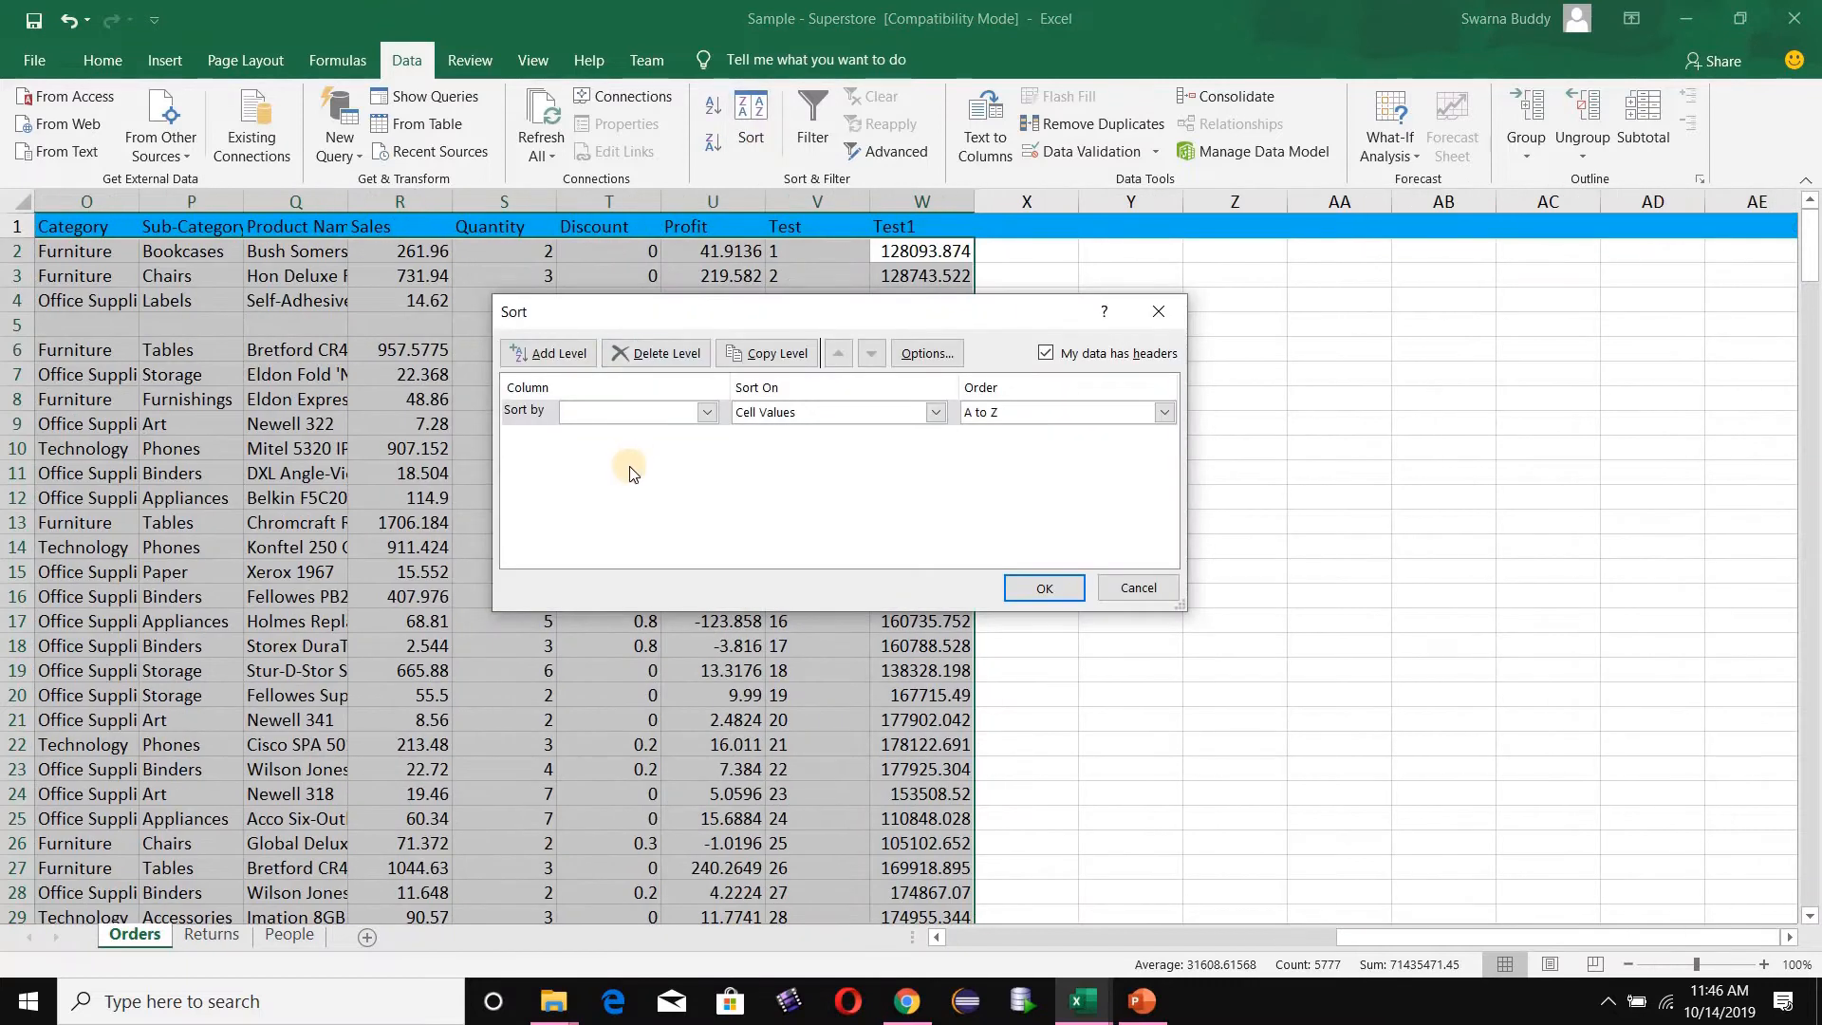
left_click(706, 412)
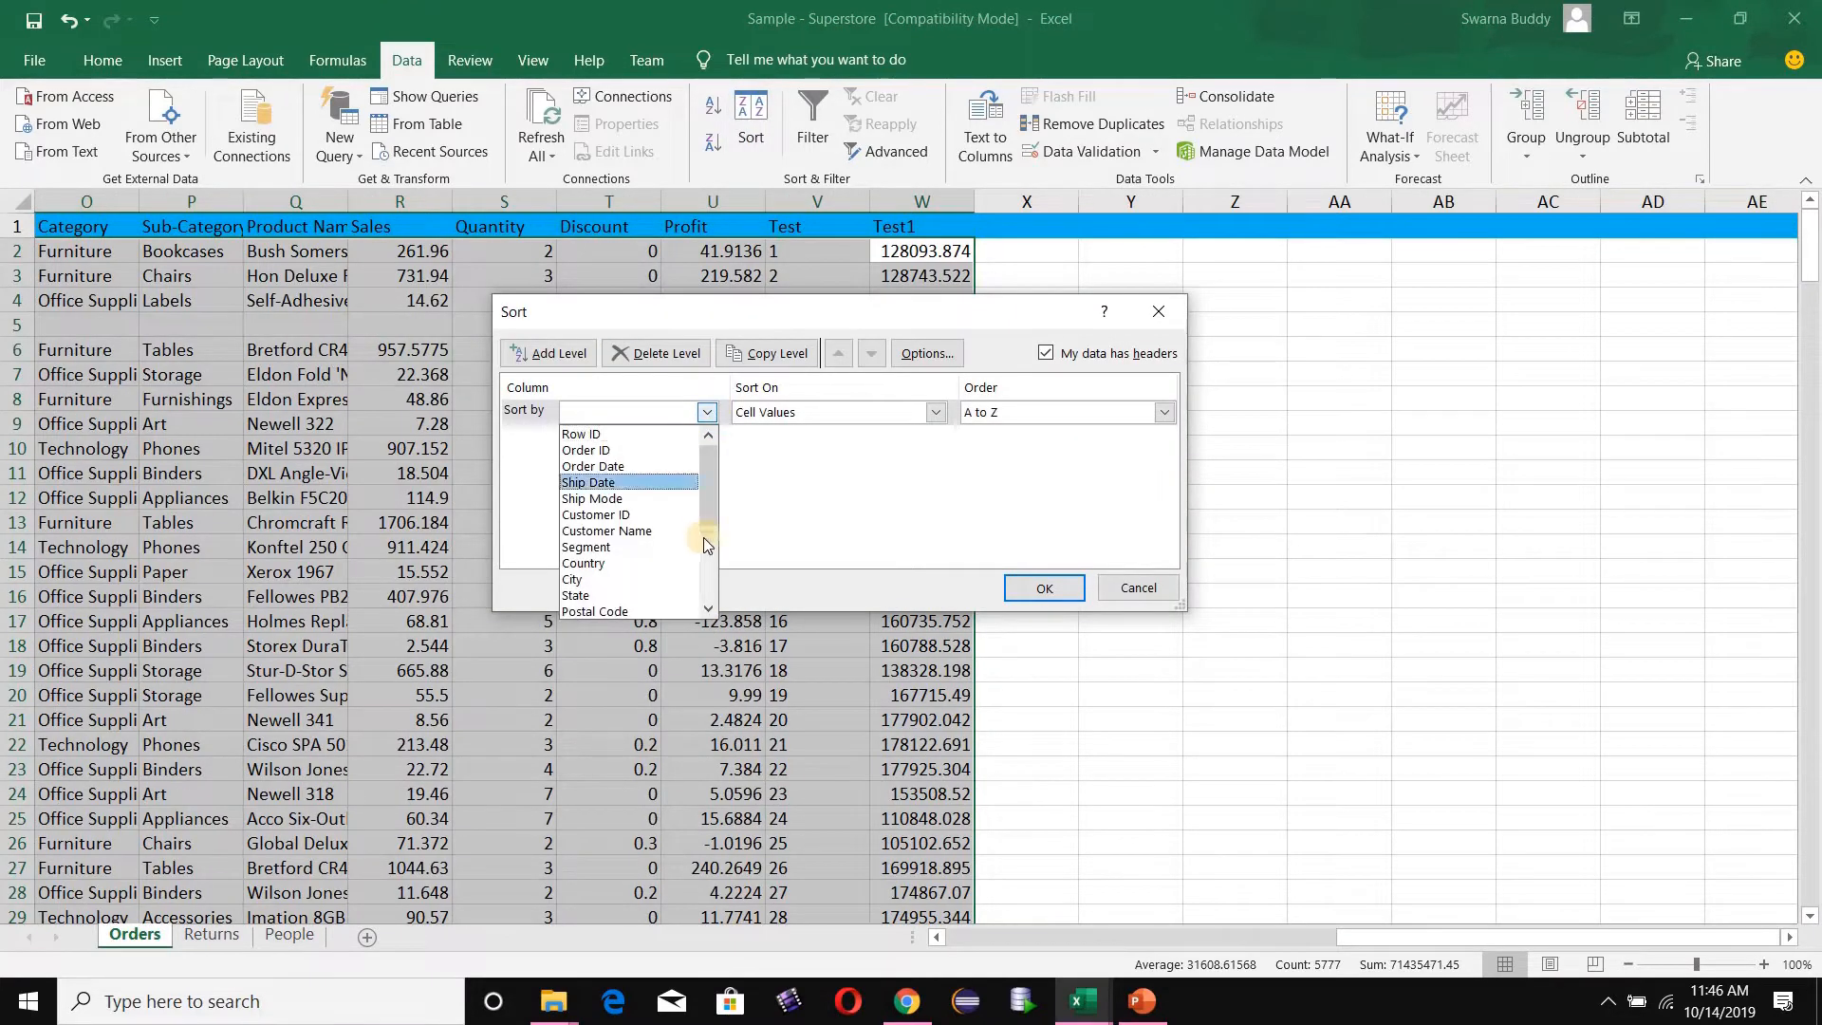
scroll(717, 579, "down", 4)
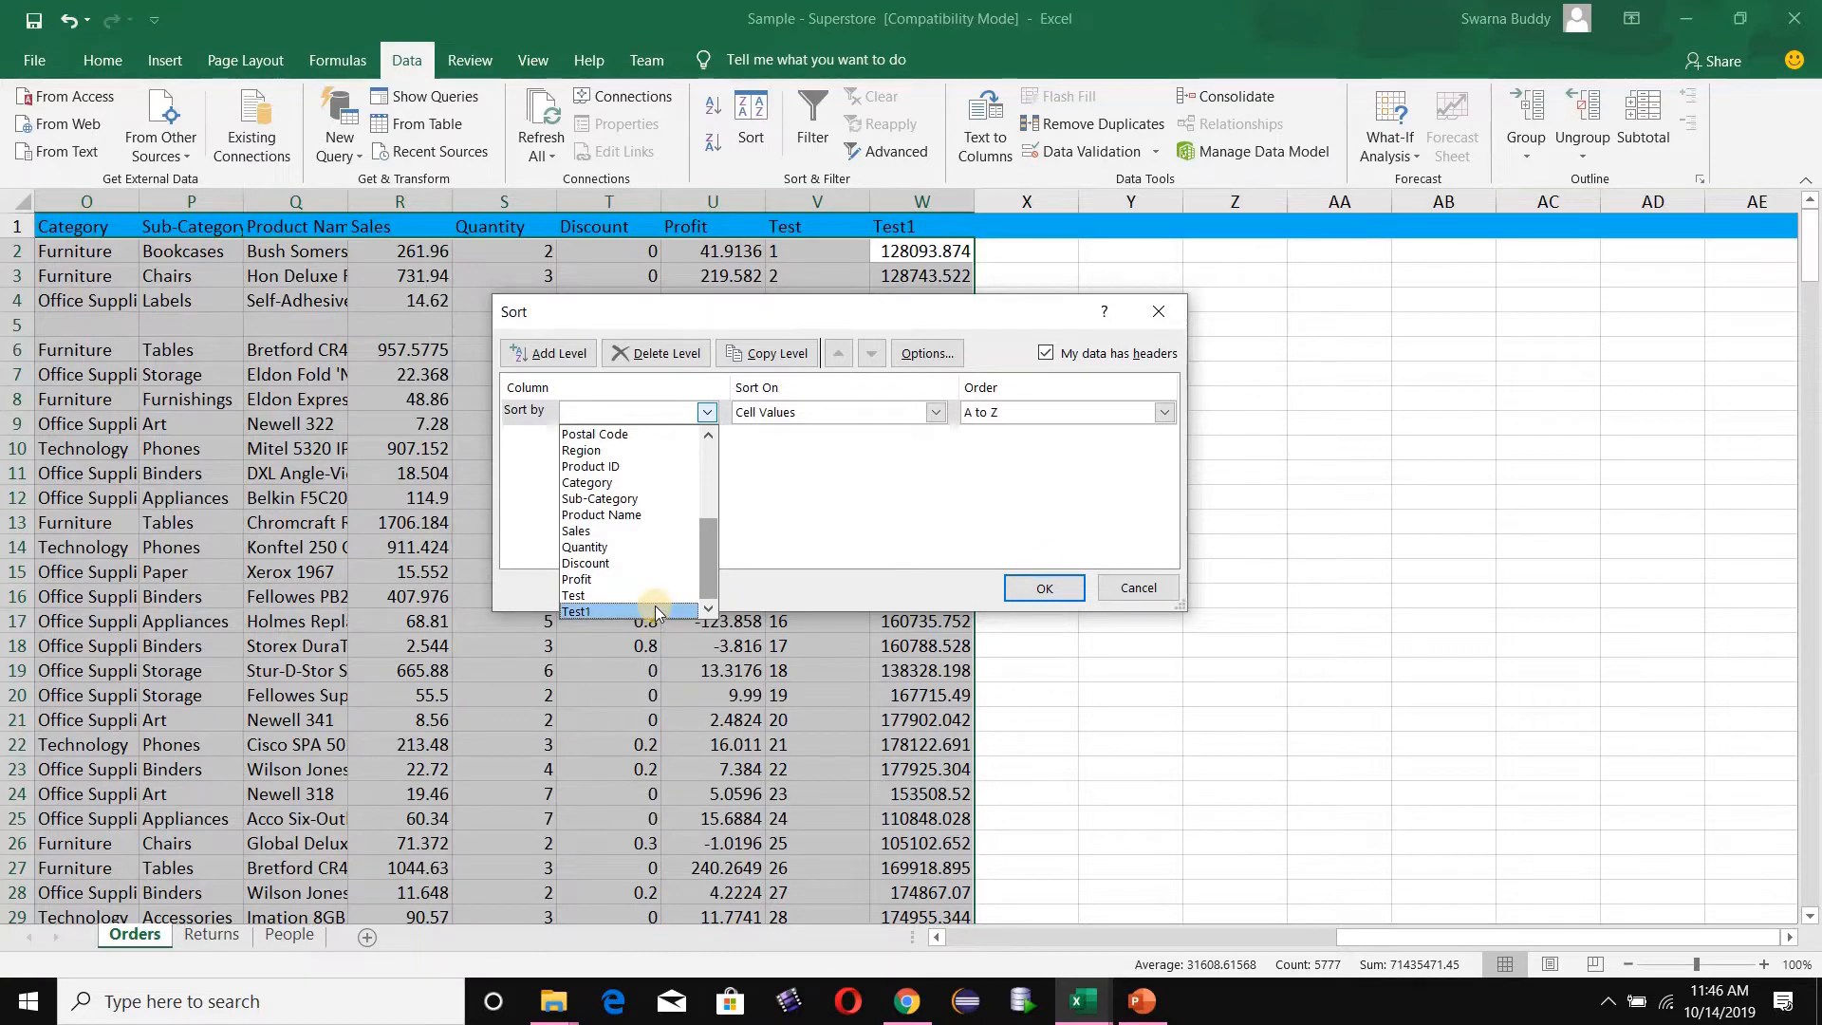
left_click(654, 608)
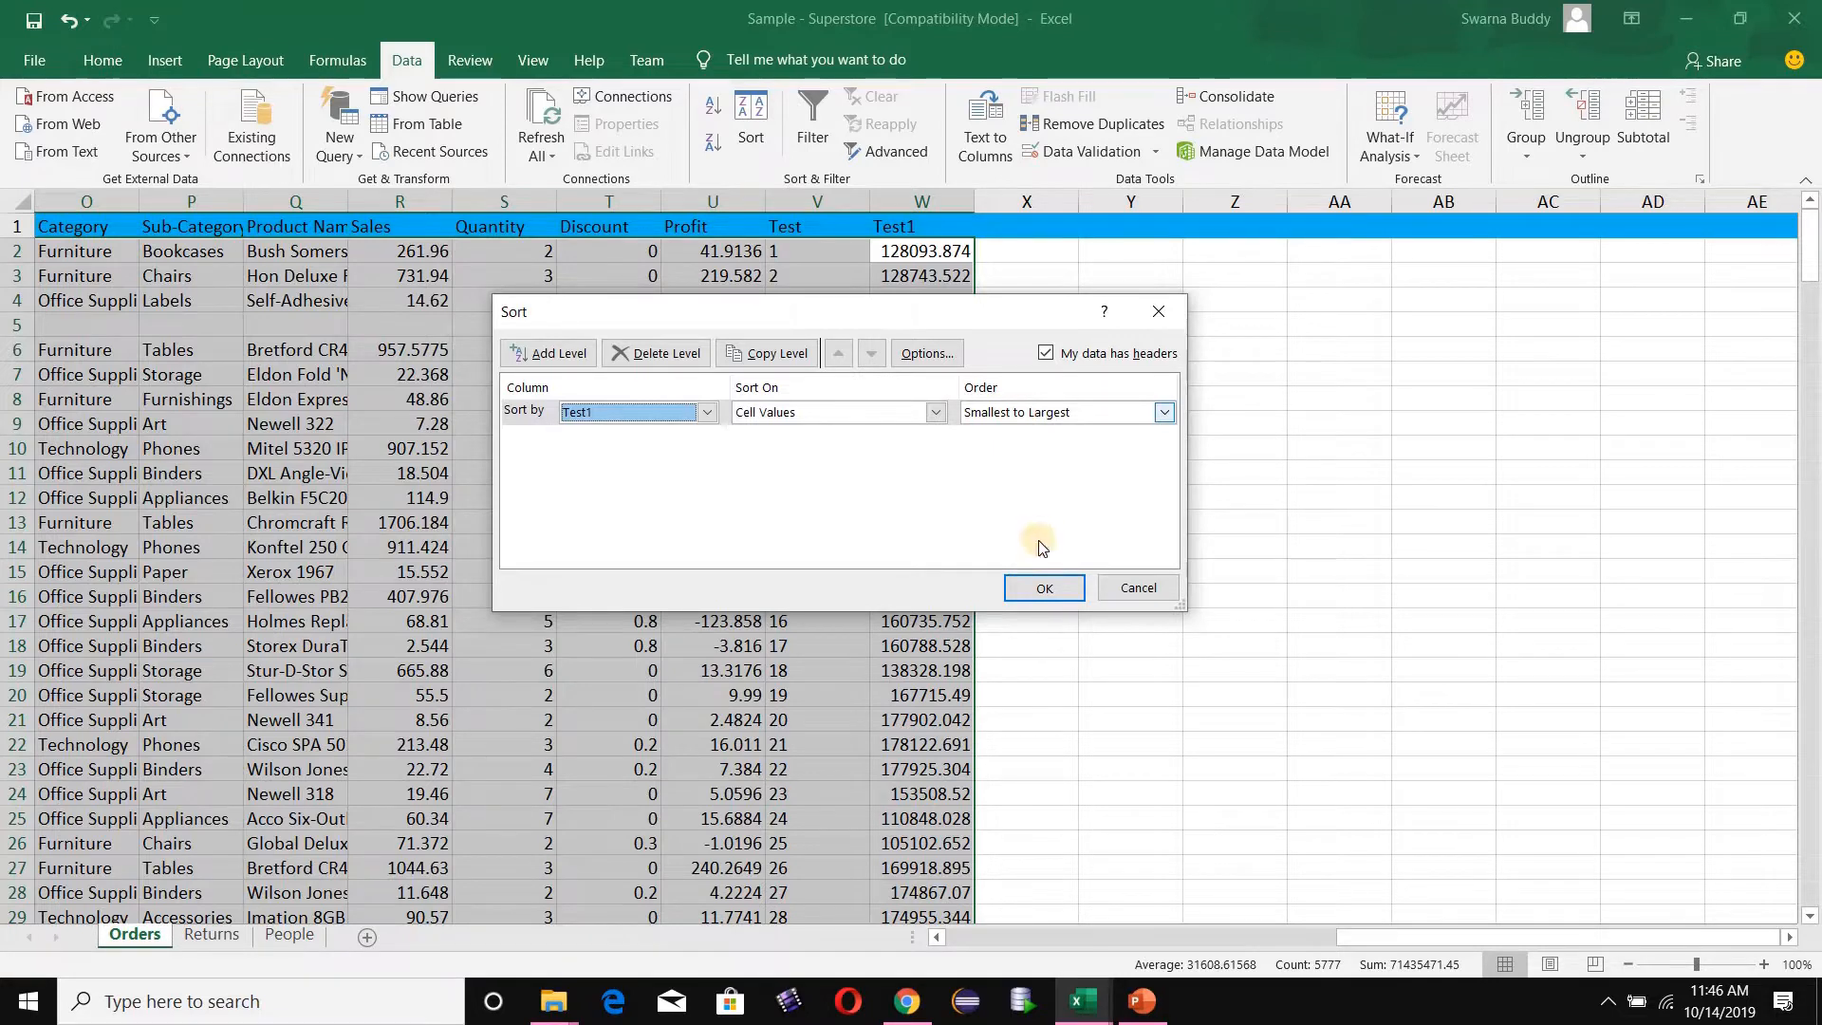
left_click(1036, 594)
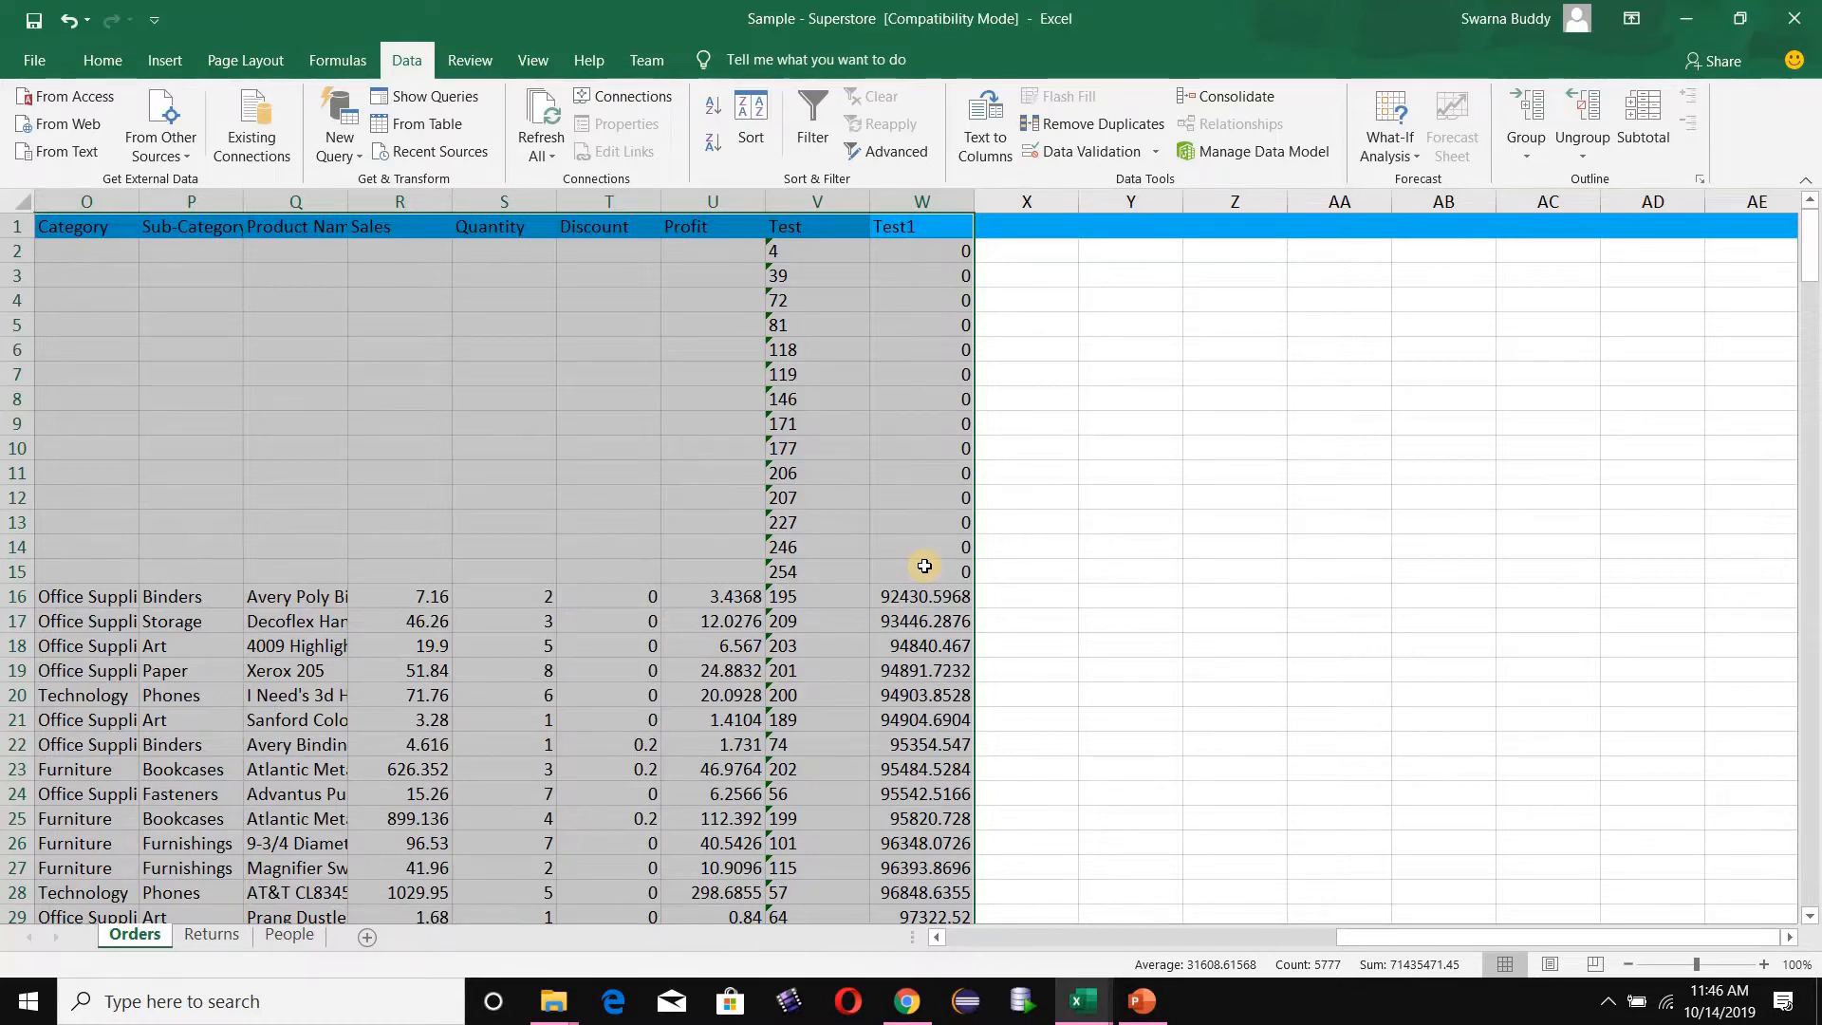
- Delete the entirely empty rows 2 through 15, whose Test1 sum is 0
left_click(16, 251)
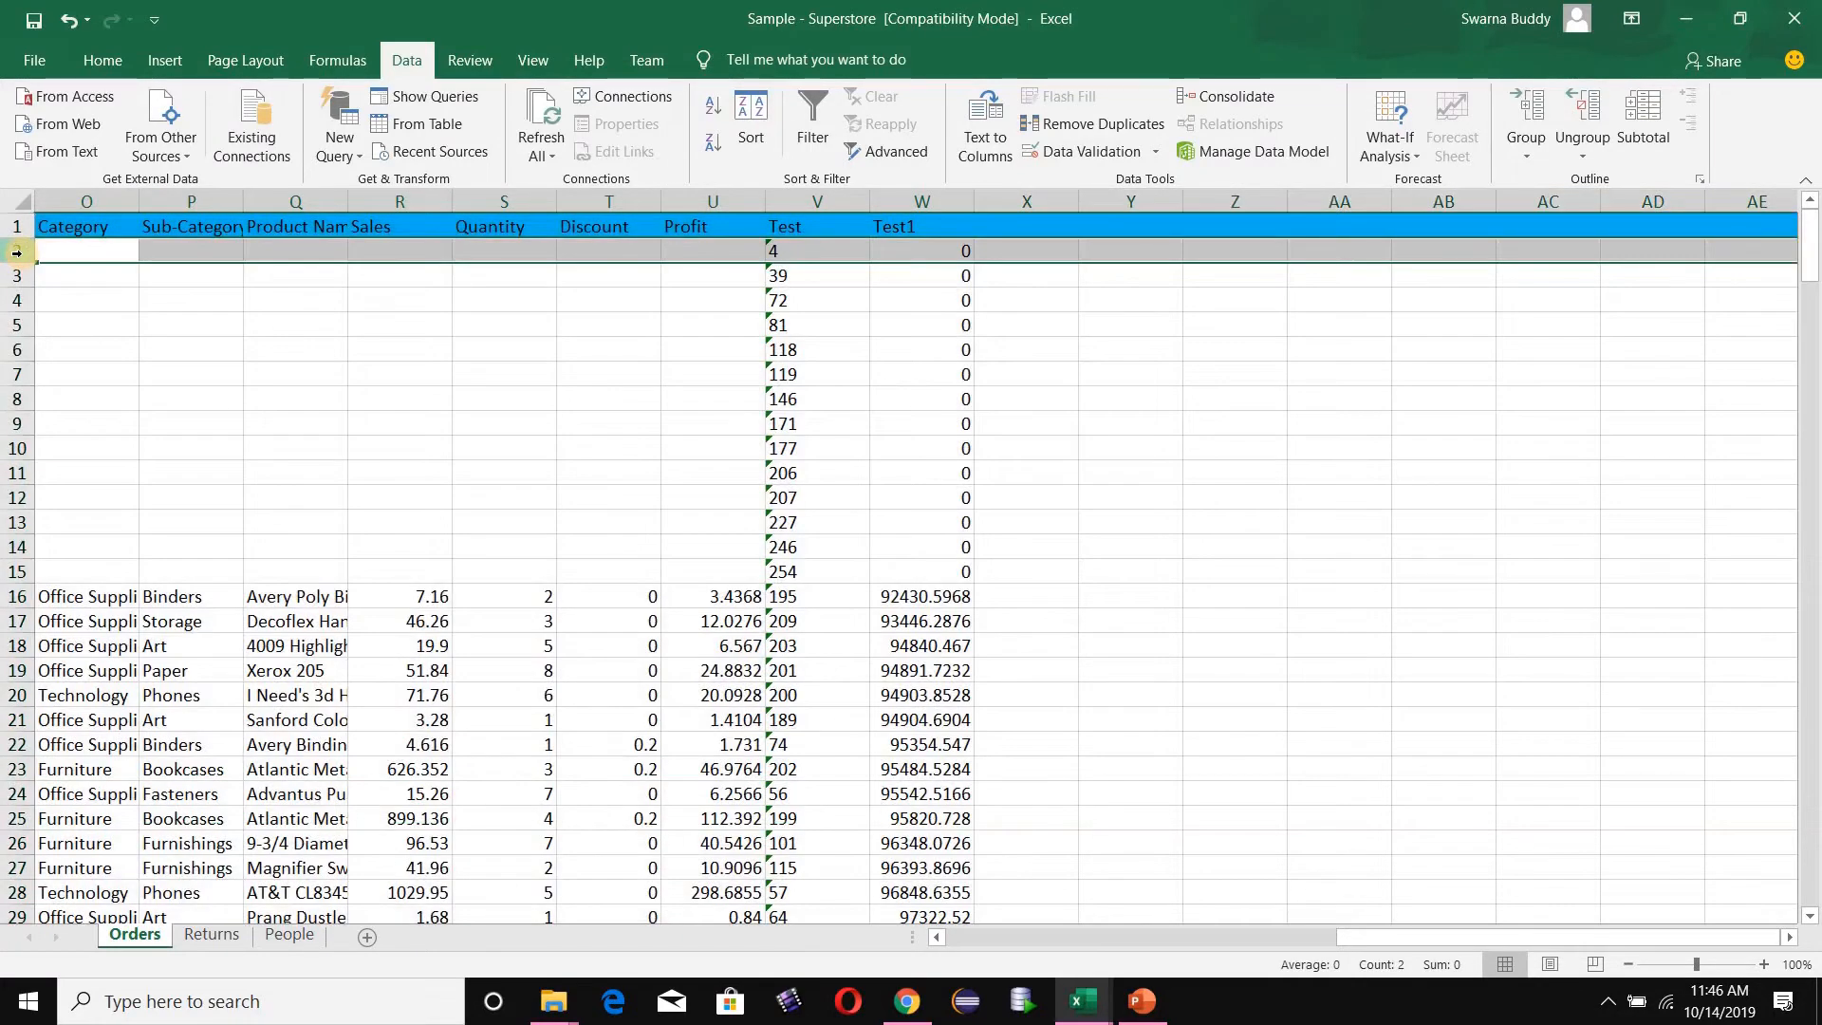
left_click_drag(16, 251, 17, 573)
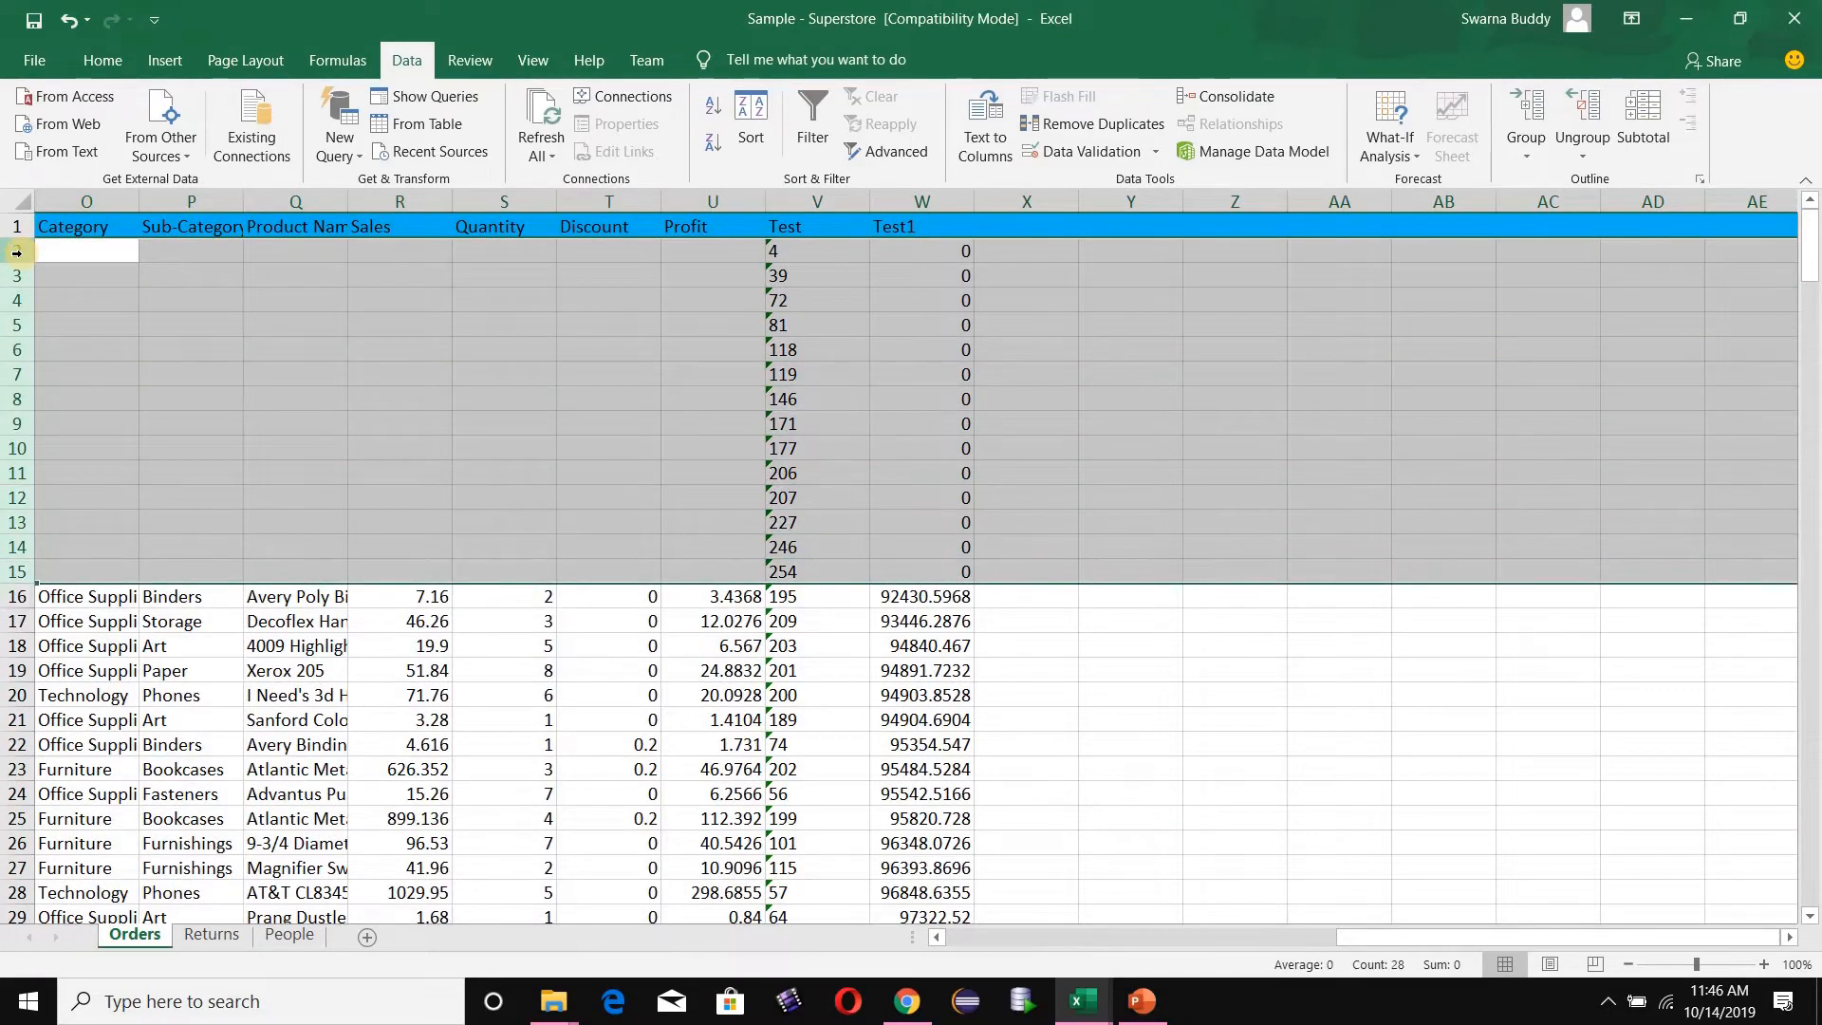
right_click(17, 252)
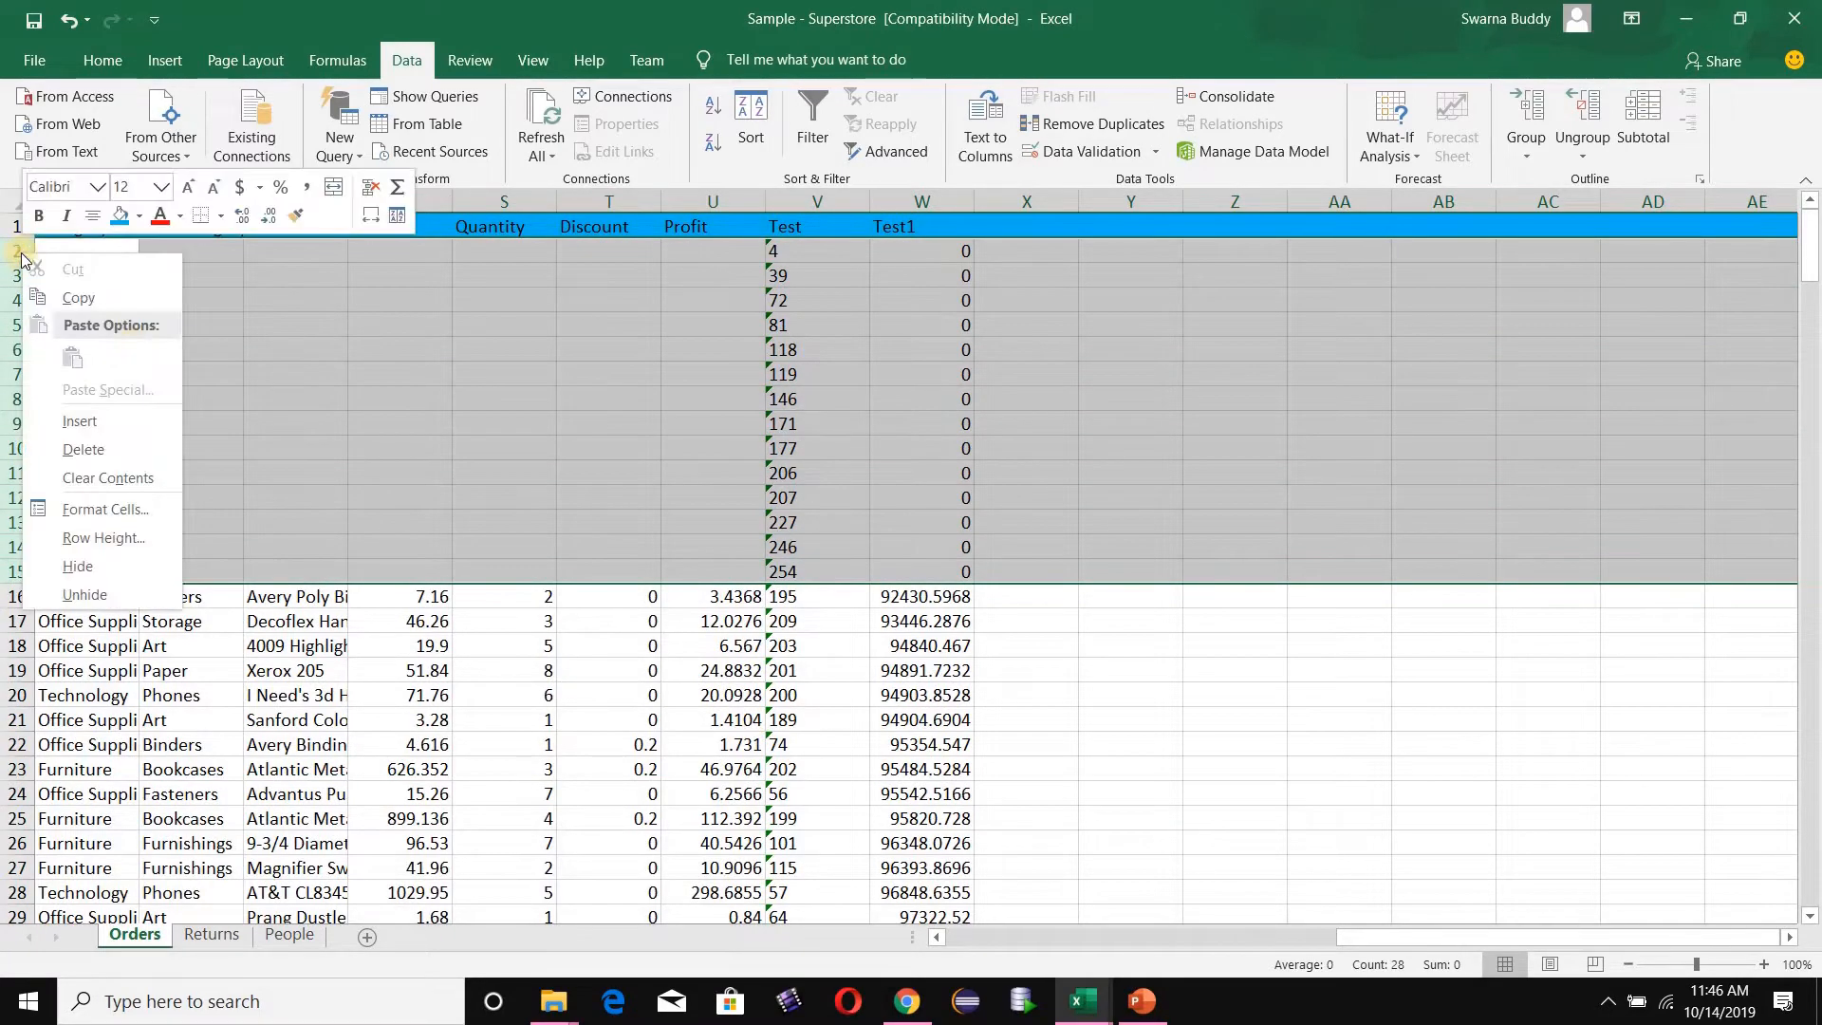
left_click(121, 446)
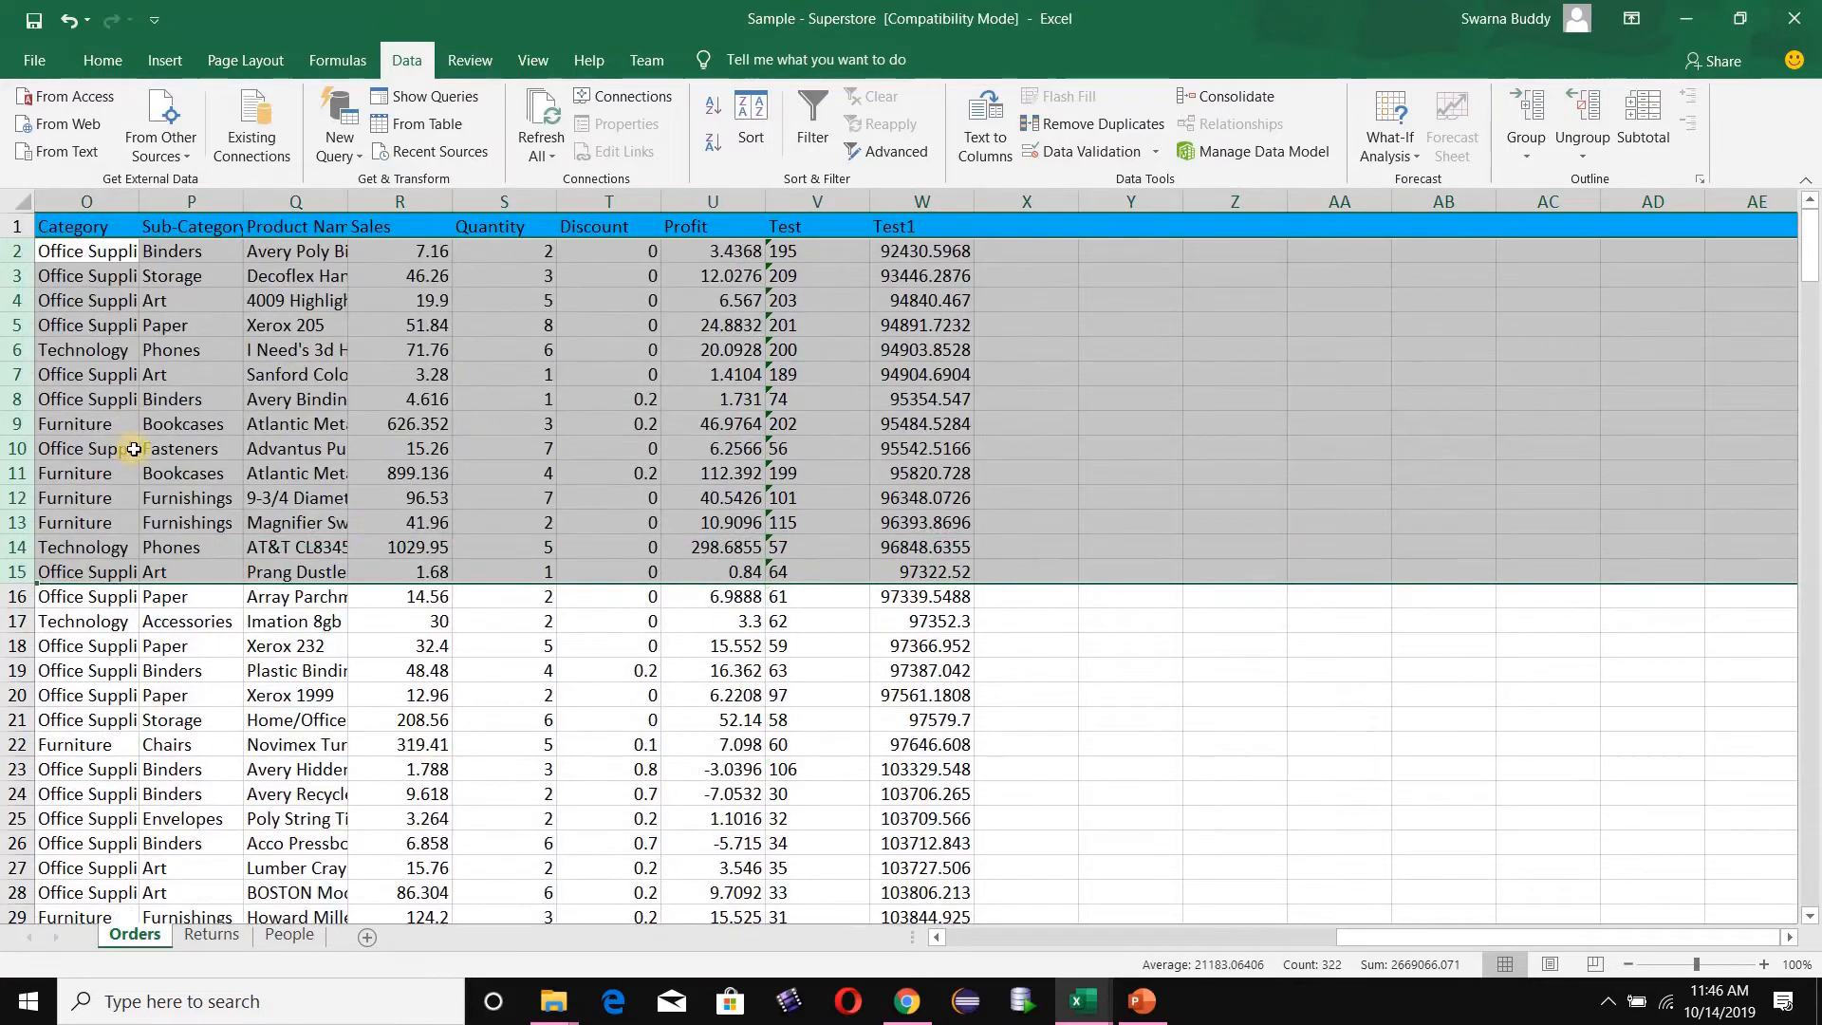
- Sort the entire table by Test in A to Z order, sorting anything that looks like a number as a number
left_click(375, 524)
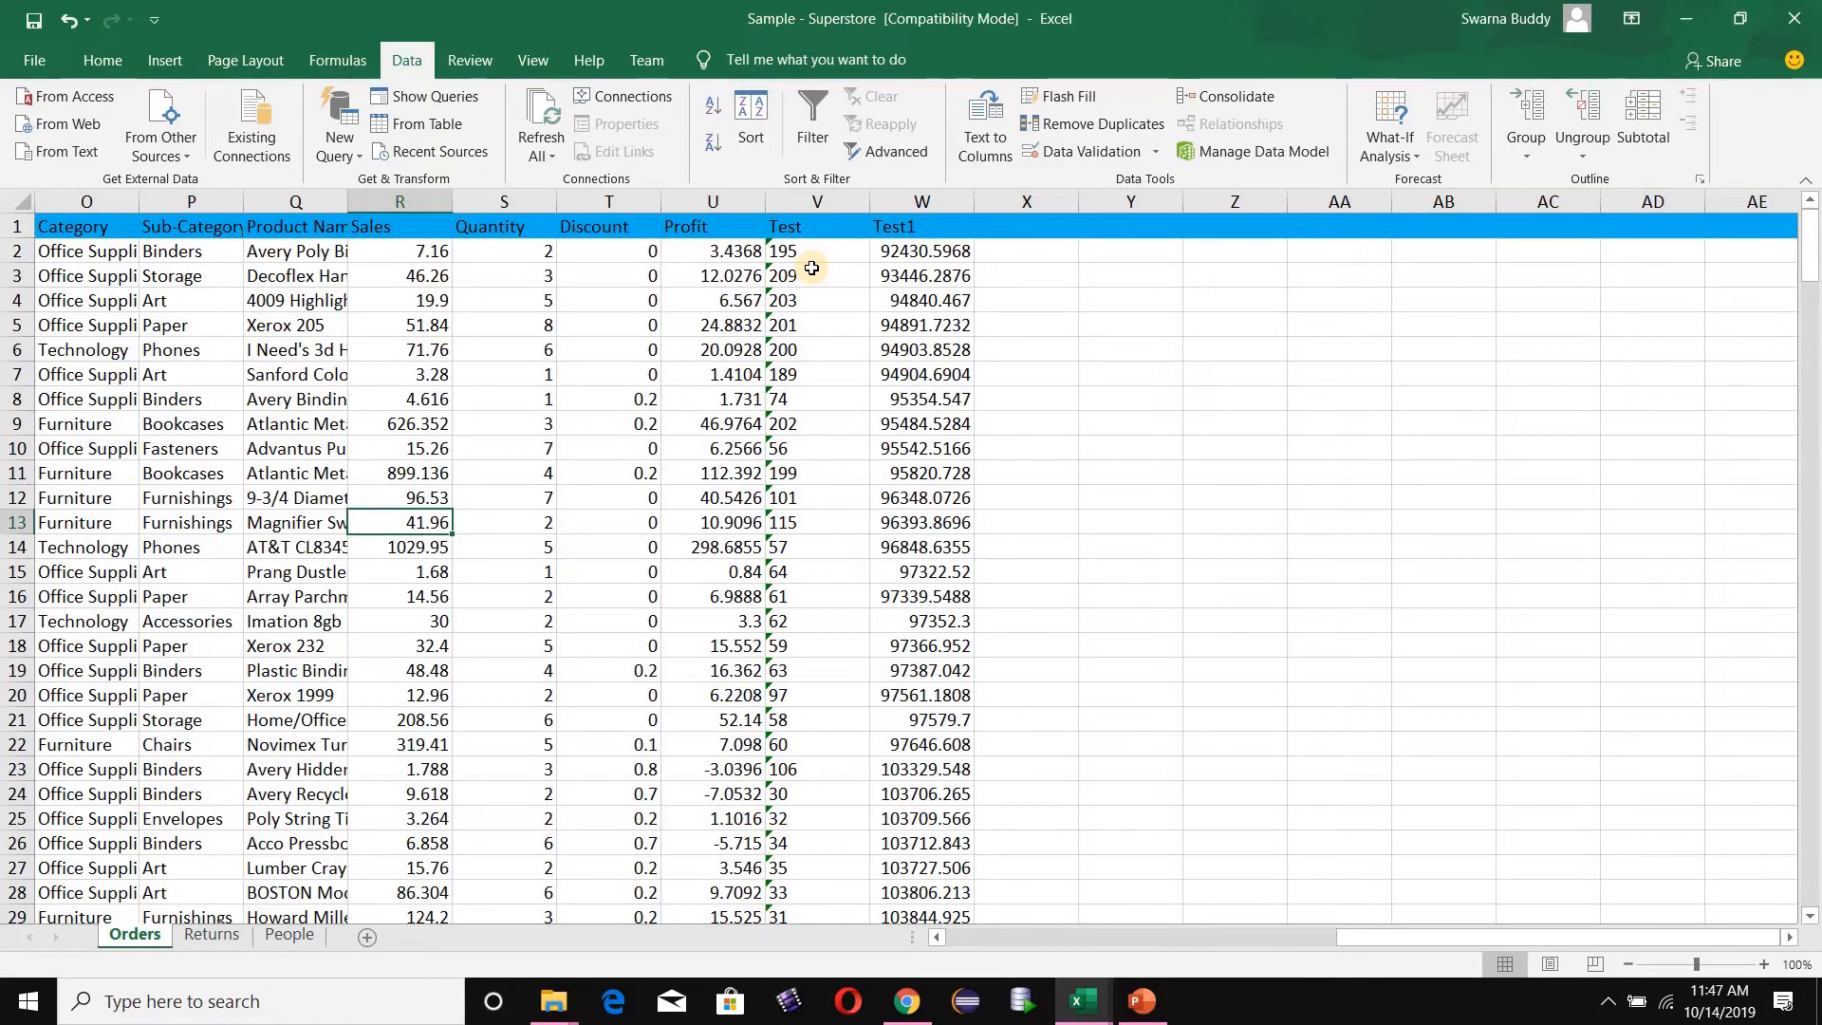
key("ctrl+a")
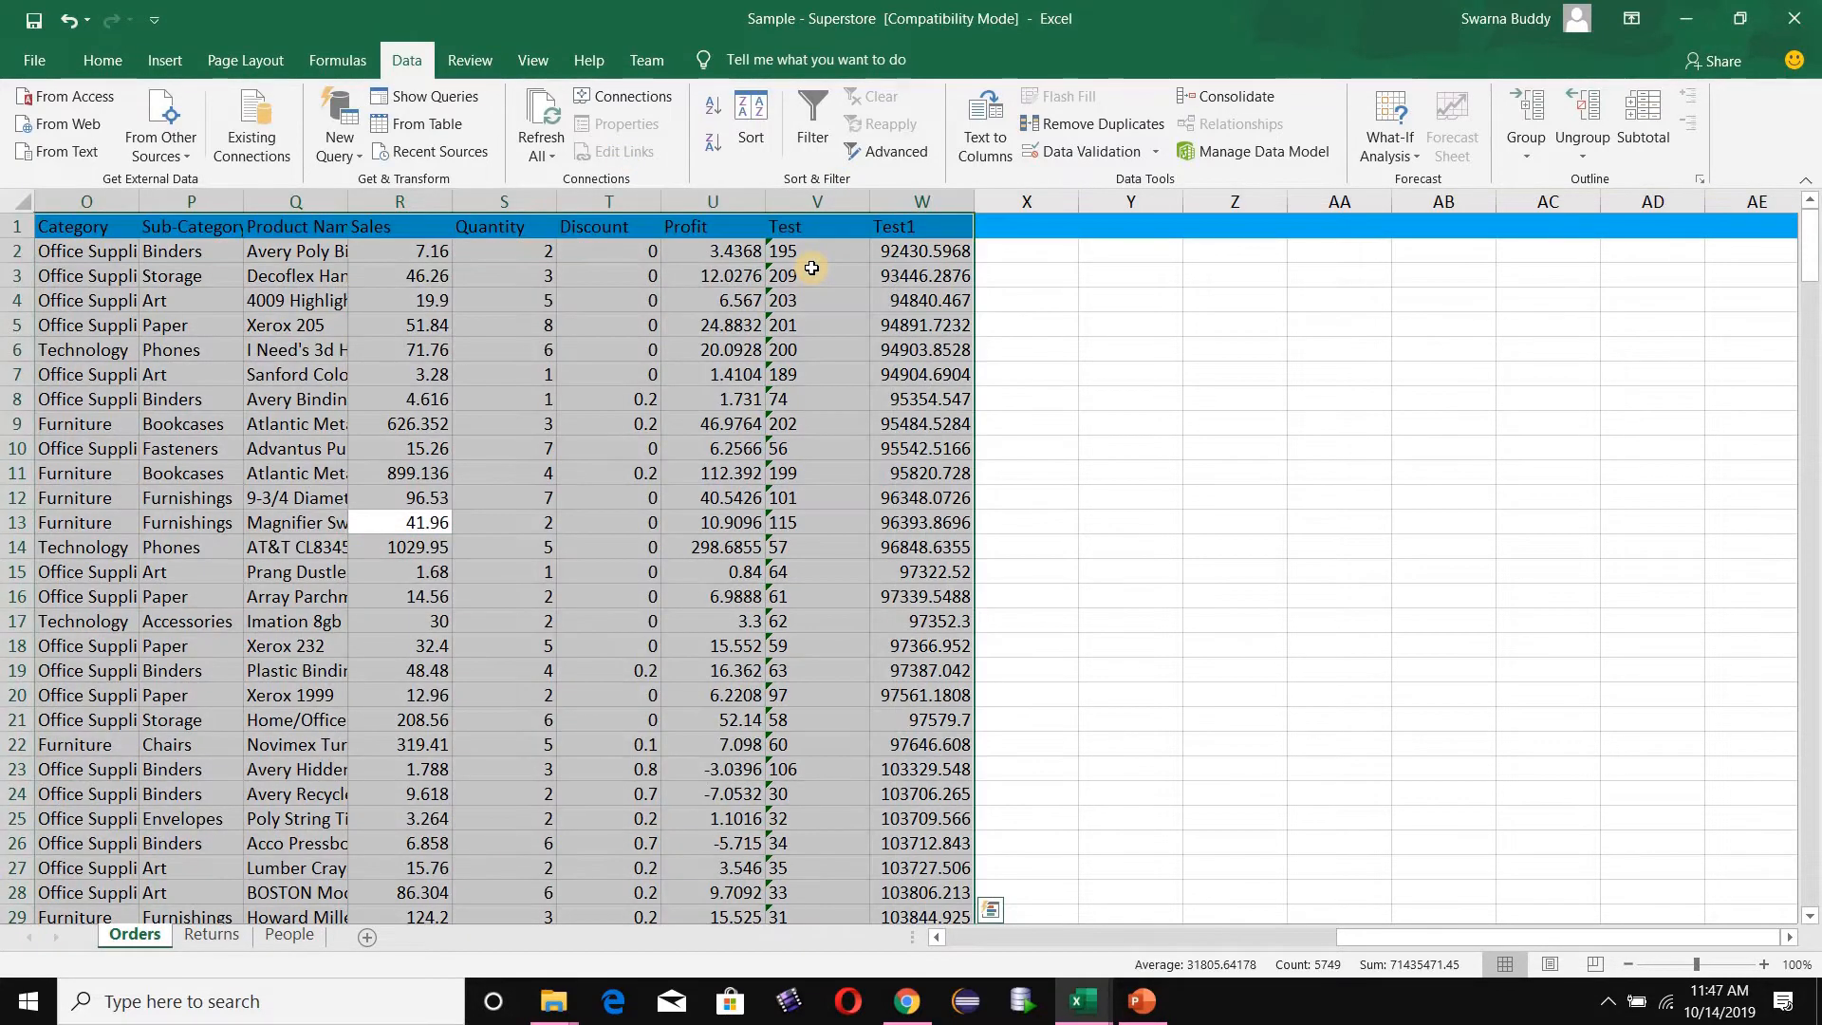
left_click(750, 149)
left_click(706, 413)
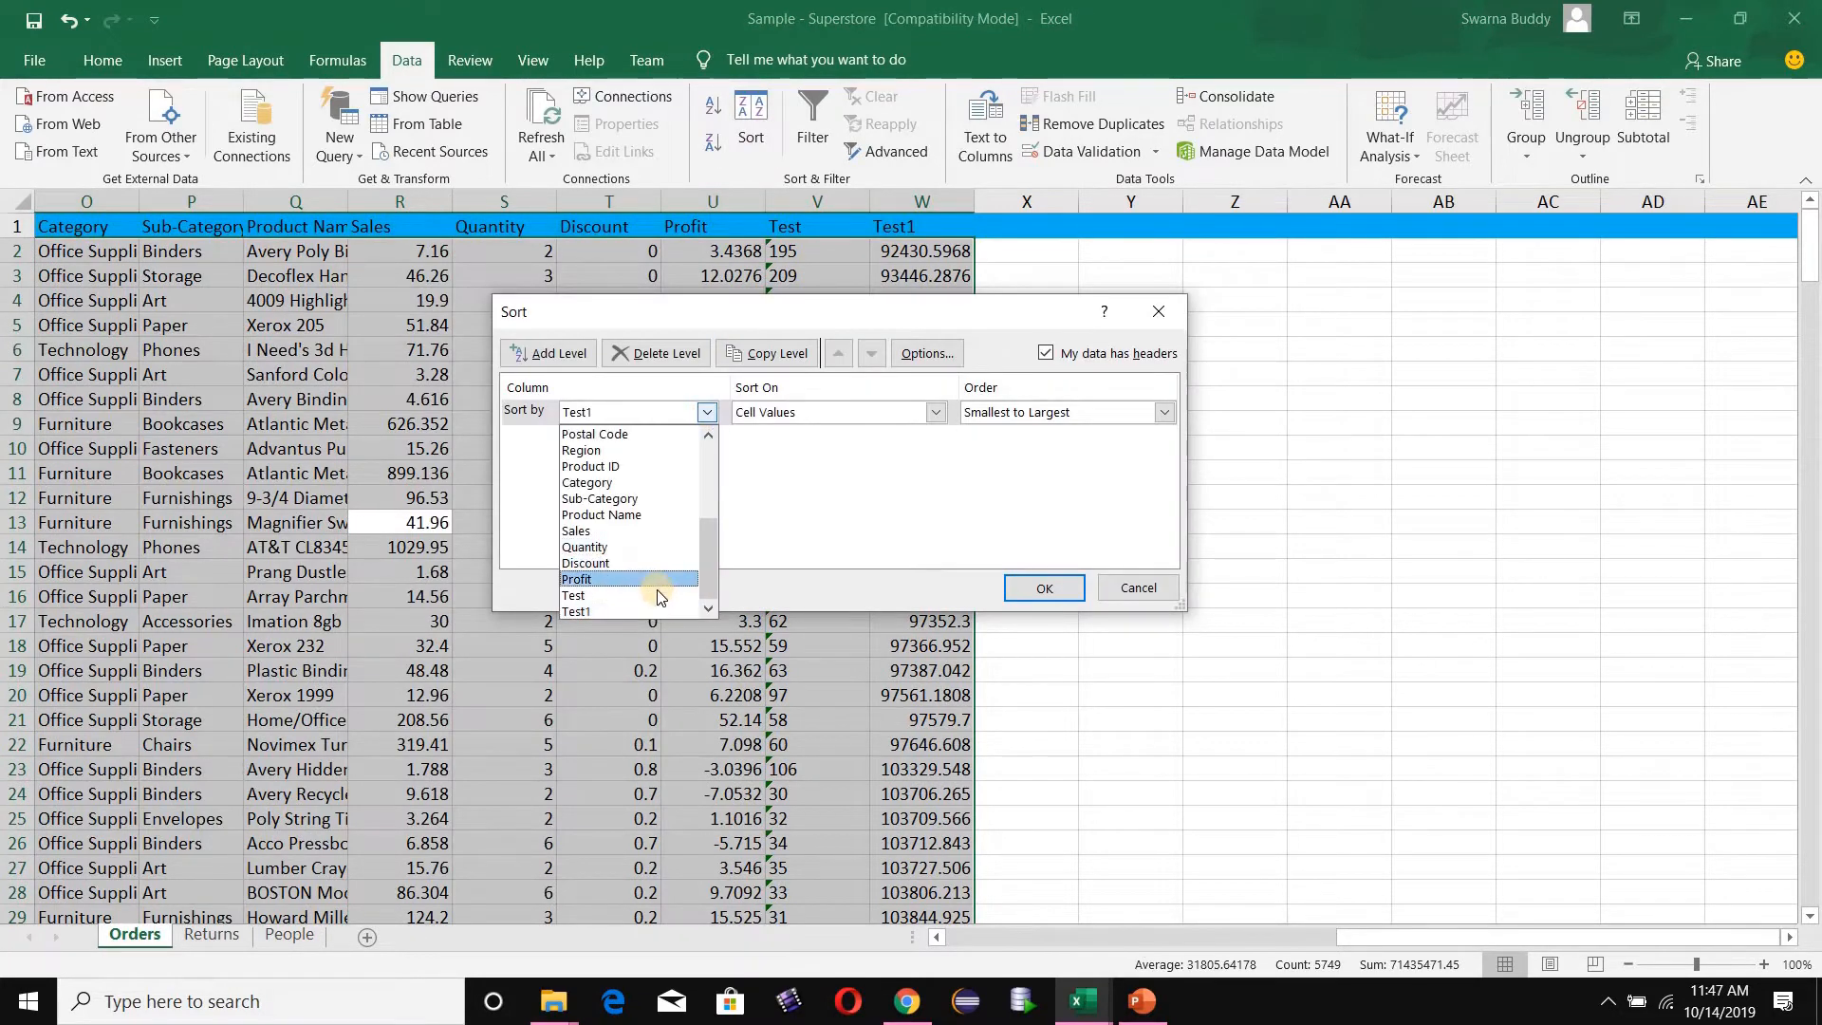
left_click(659, 595)
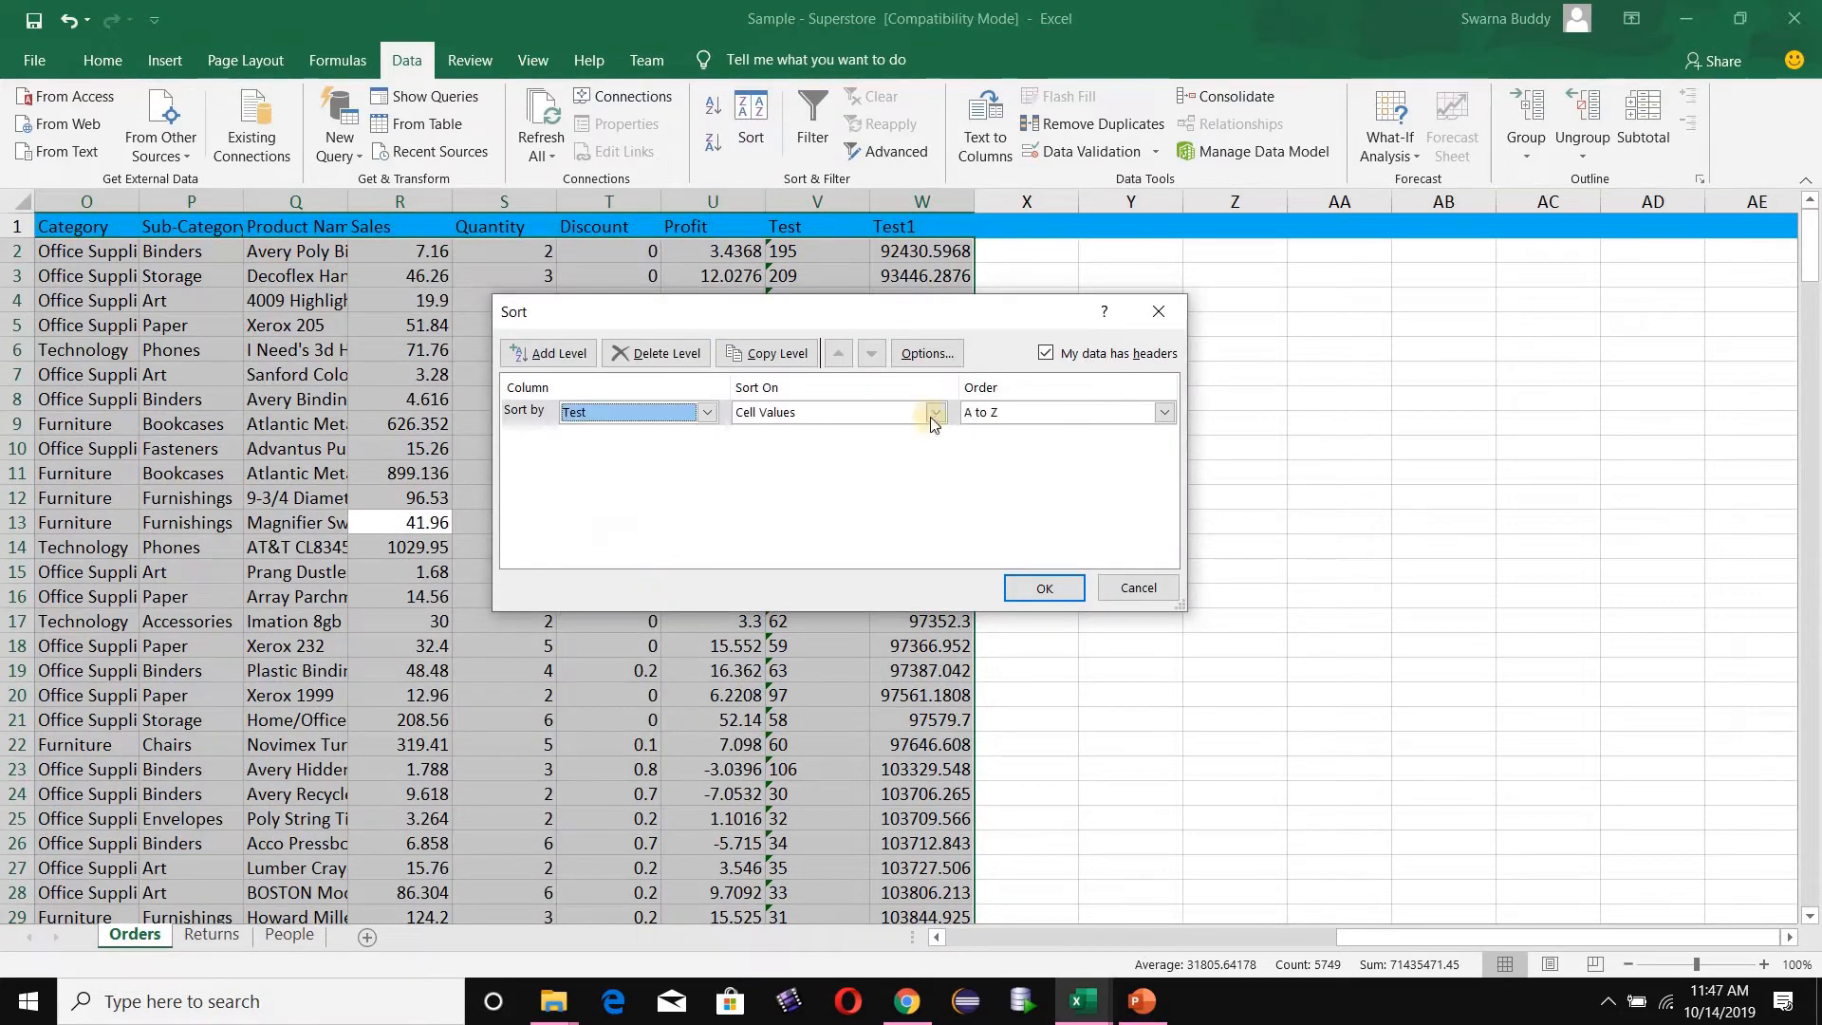
left_click(1159, 417)
left_click(1158, 418)
left_click(1039, 588)
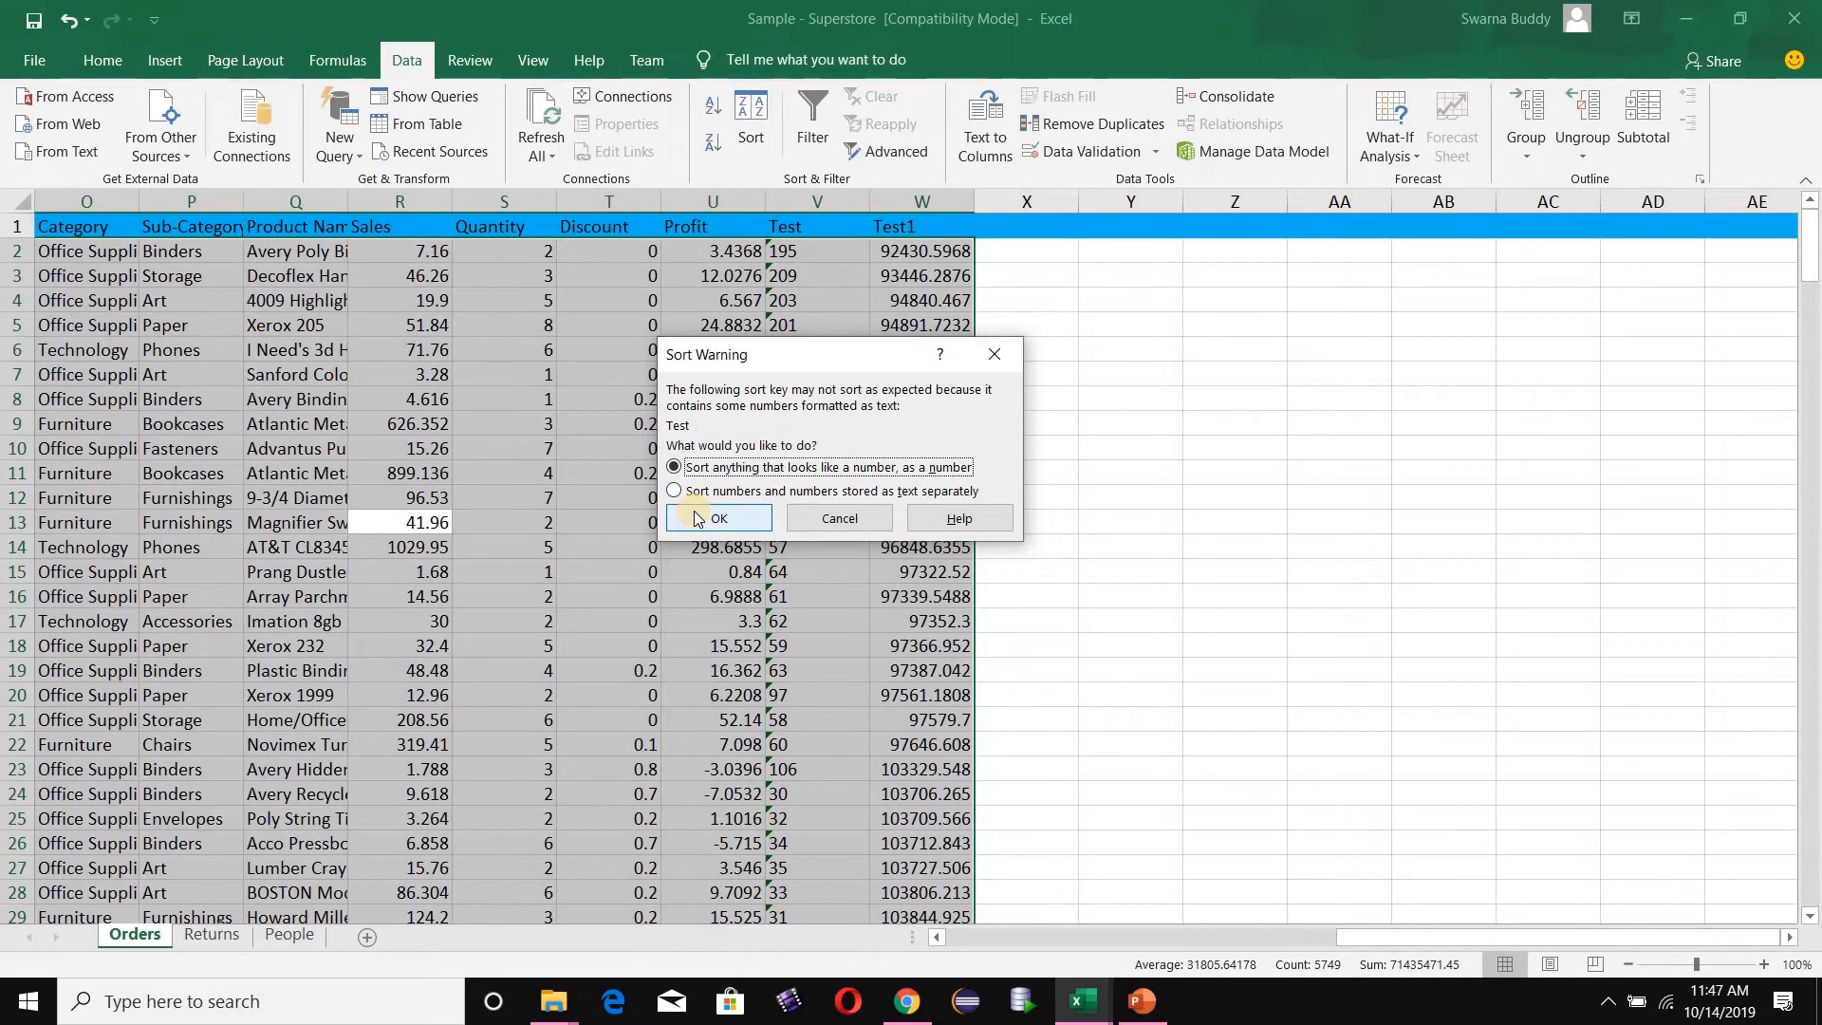
left_click(696, 518)
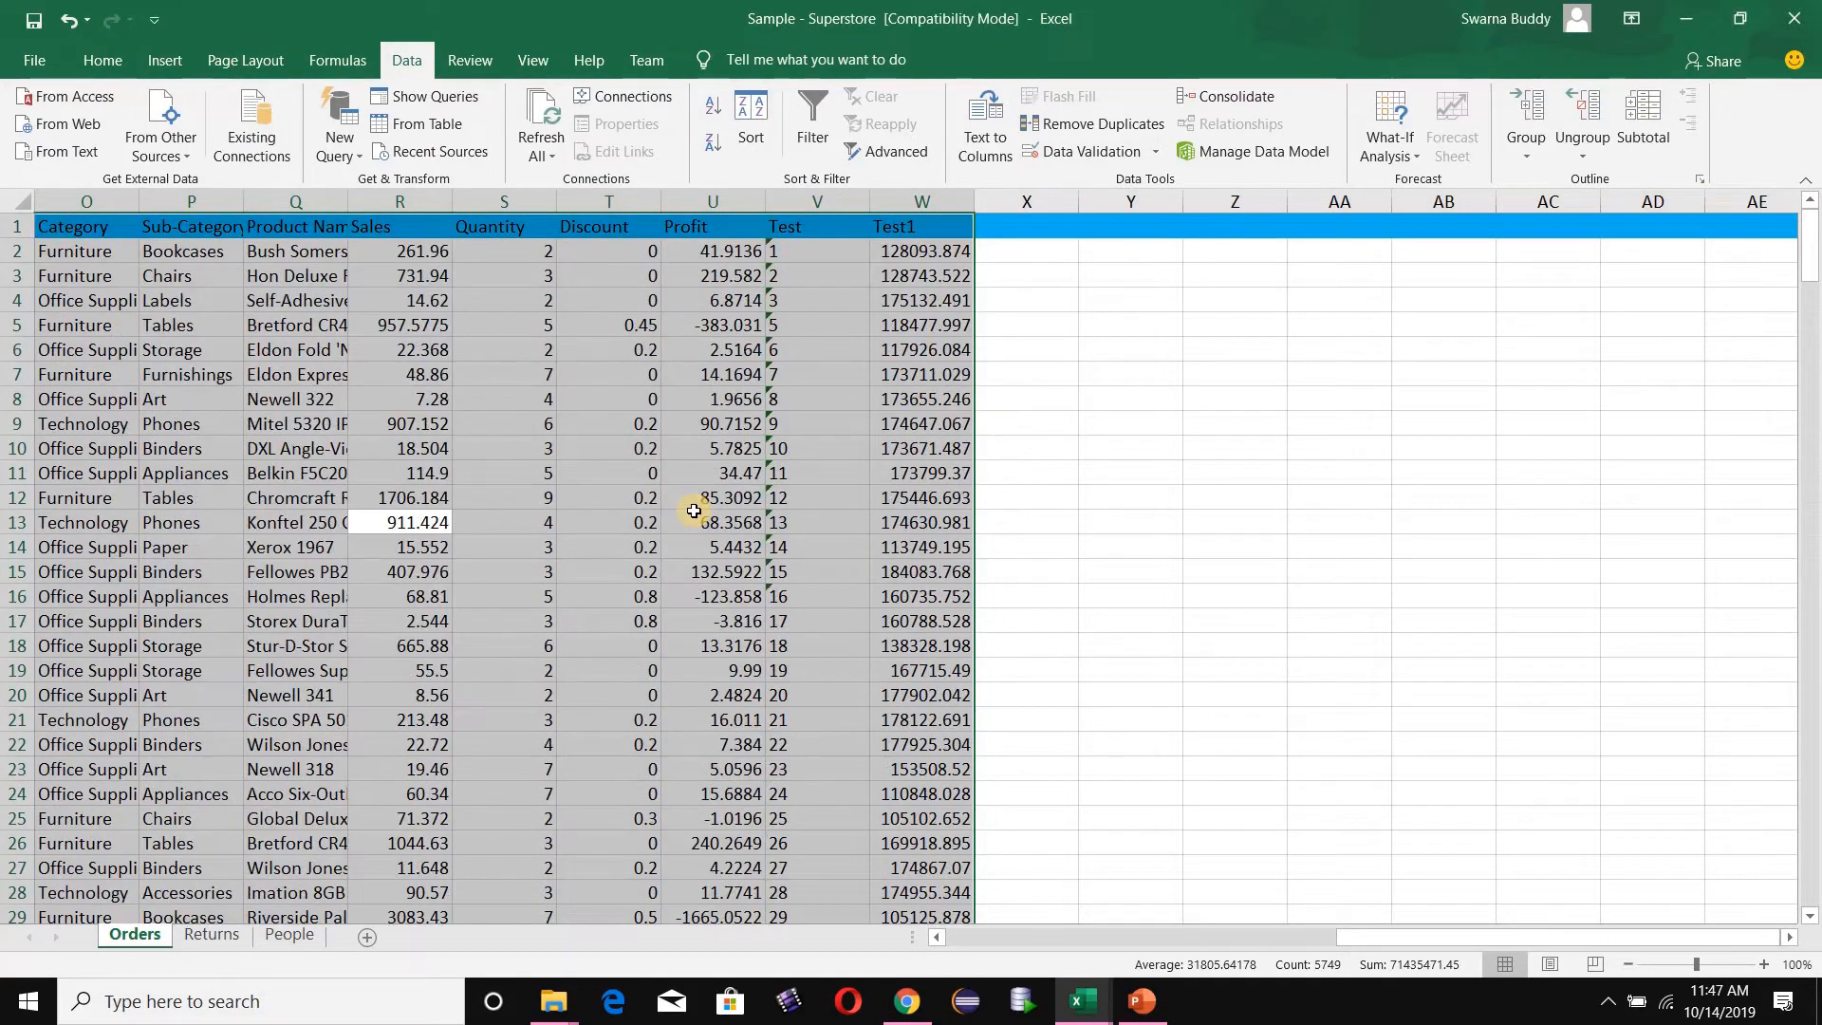
- Examine the re-sorted rows for single blank cells in the Customer Name and City columns
left_click(855, 295)
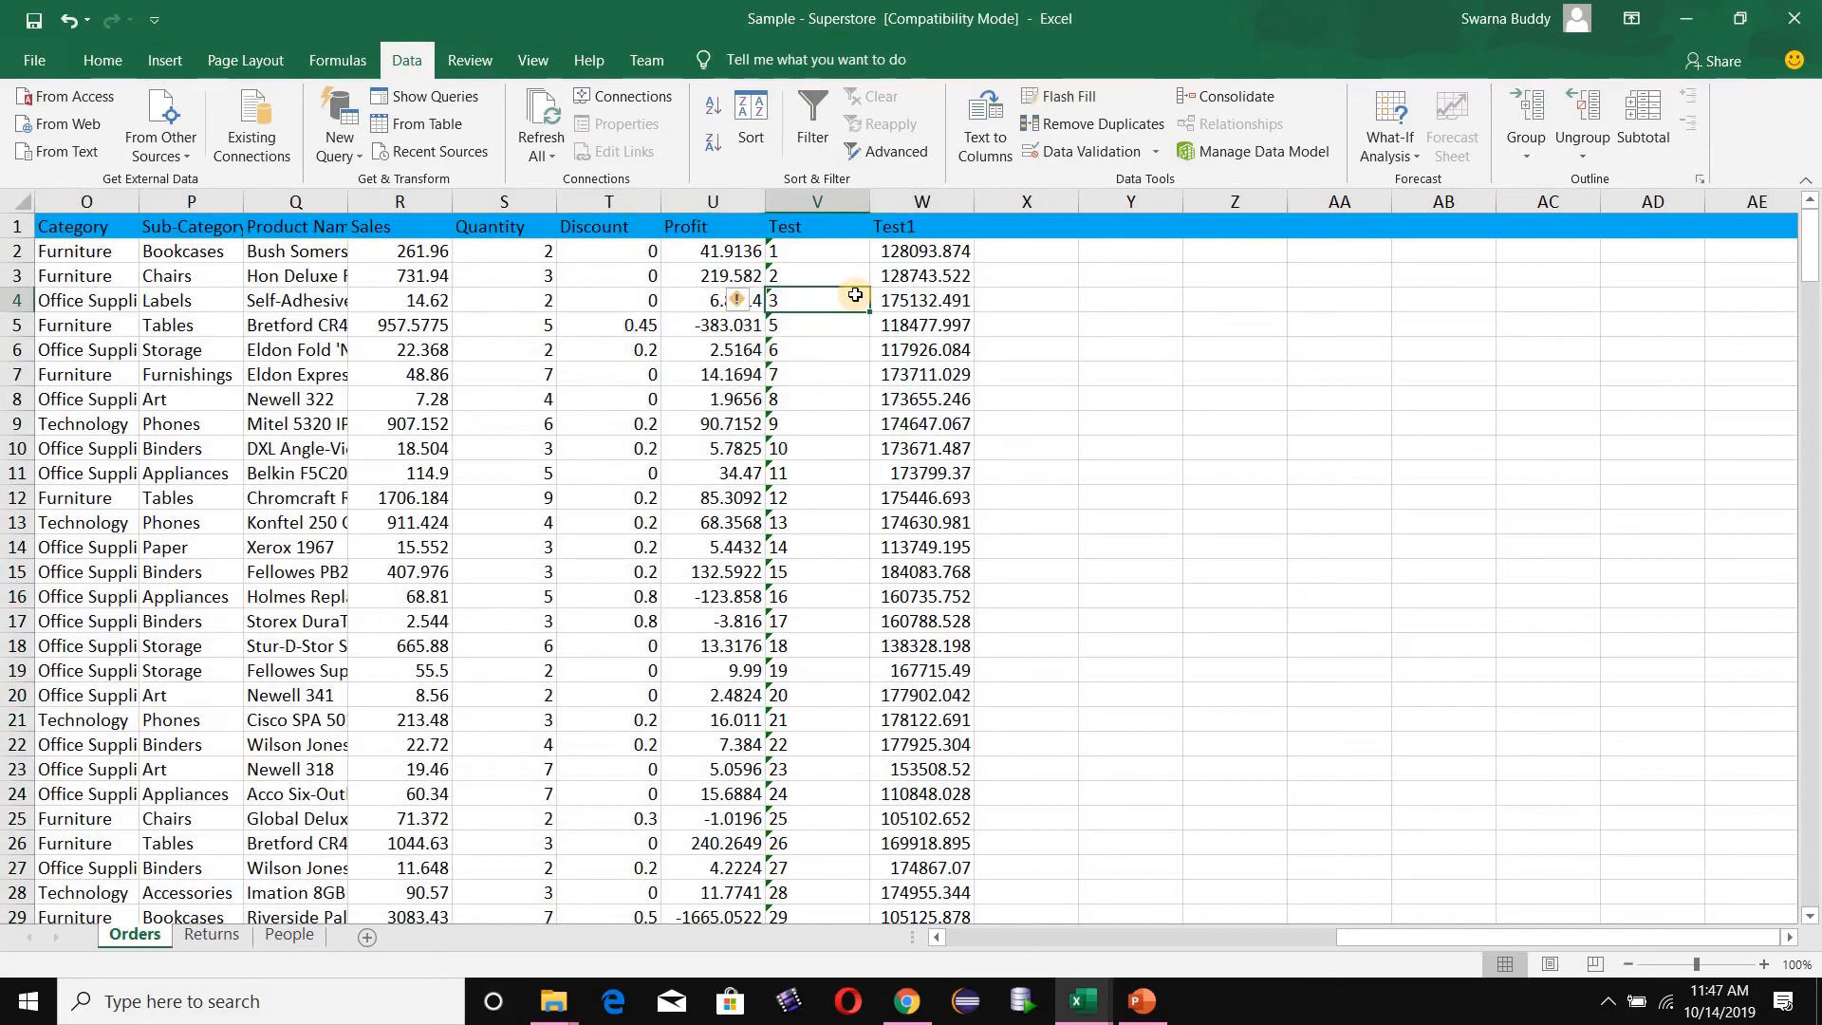
key("Left")
key("Home")
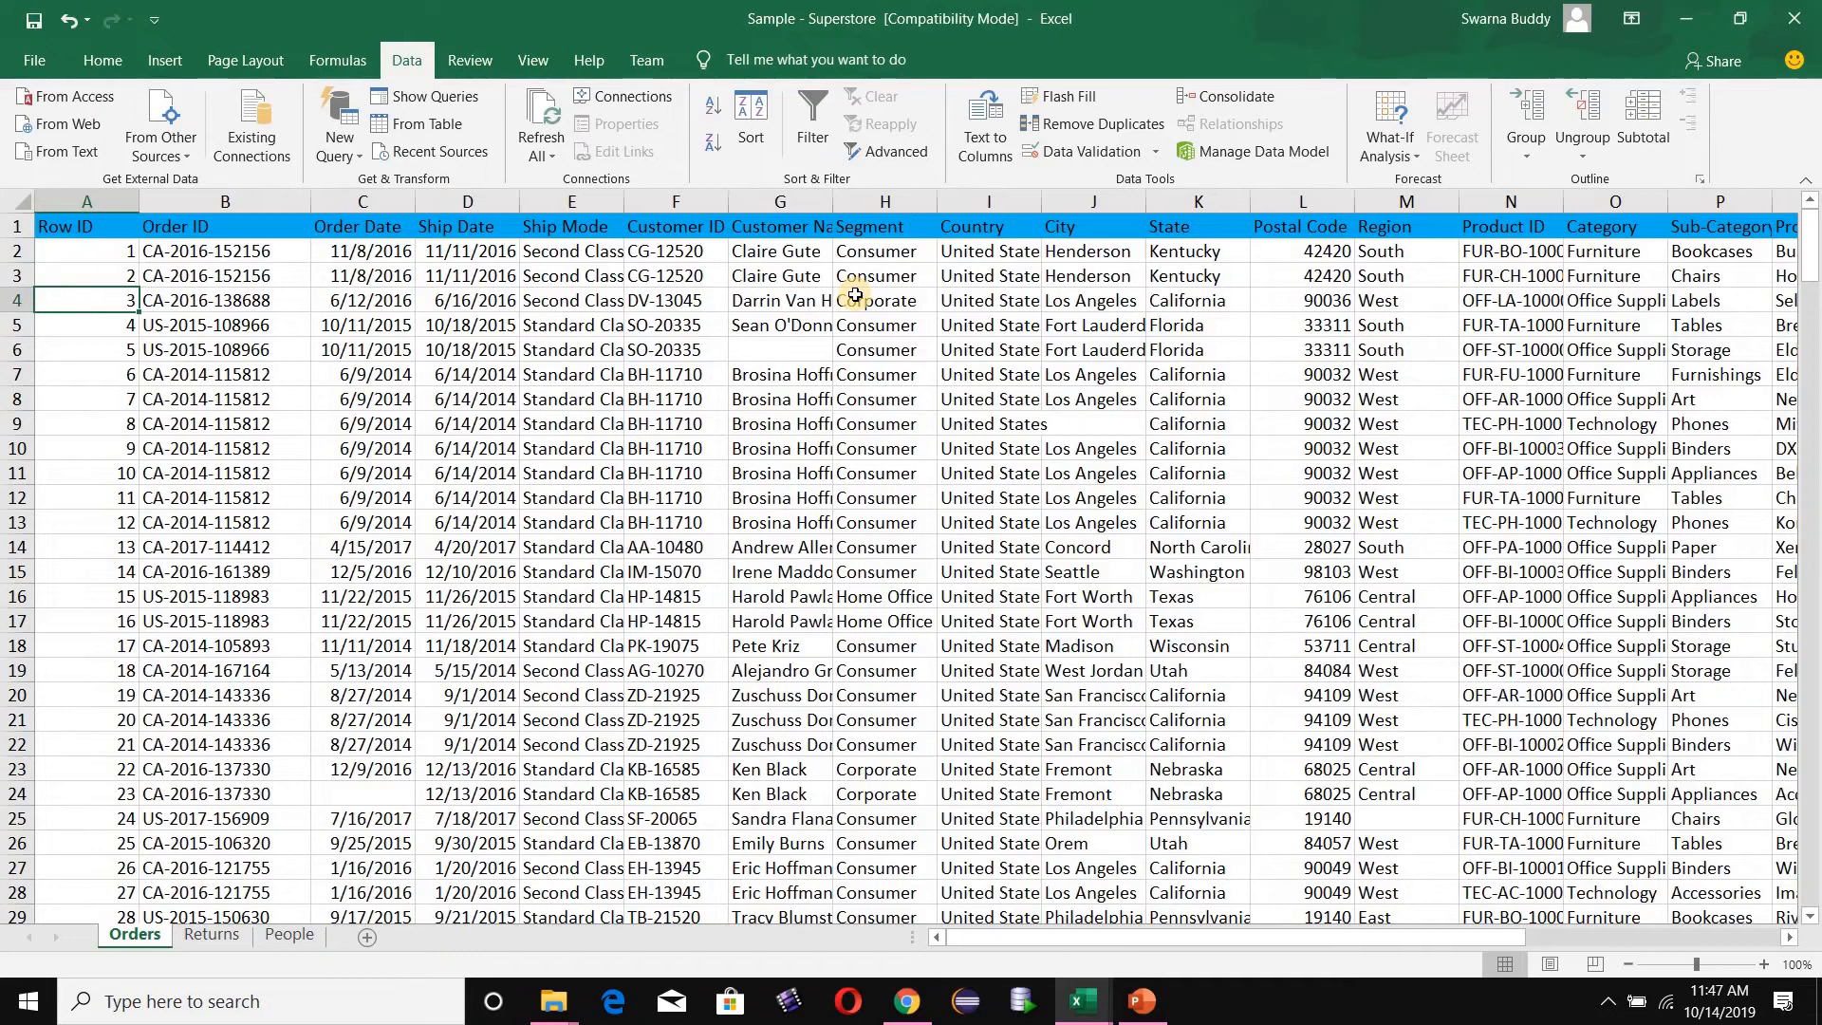
left_click(791, 348)
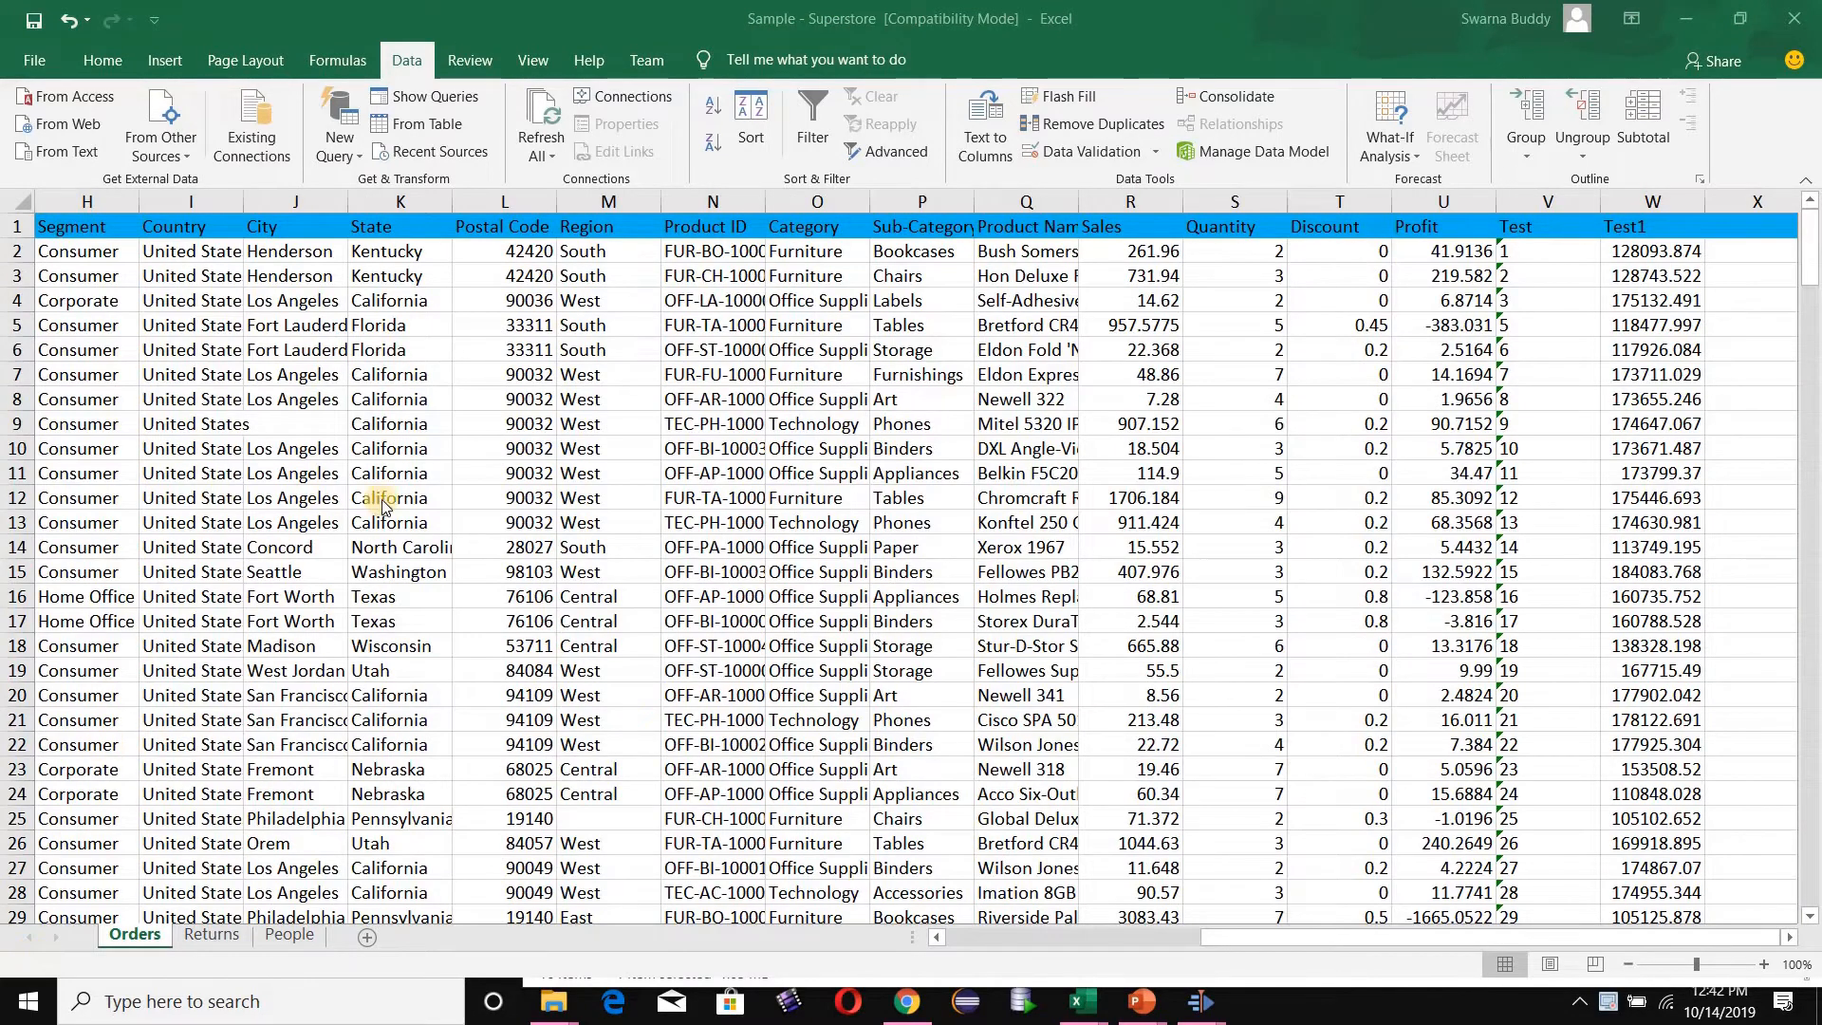
key("BackSpace")
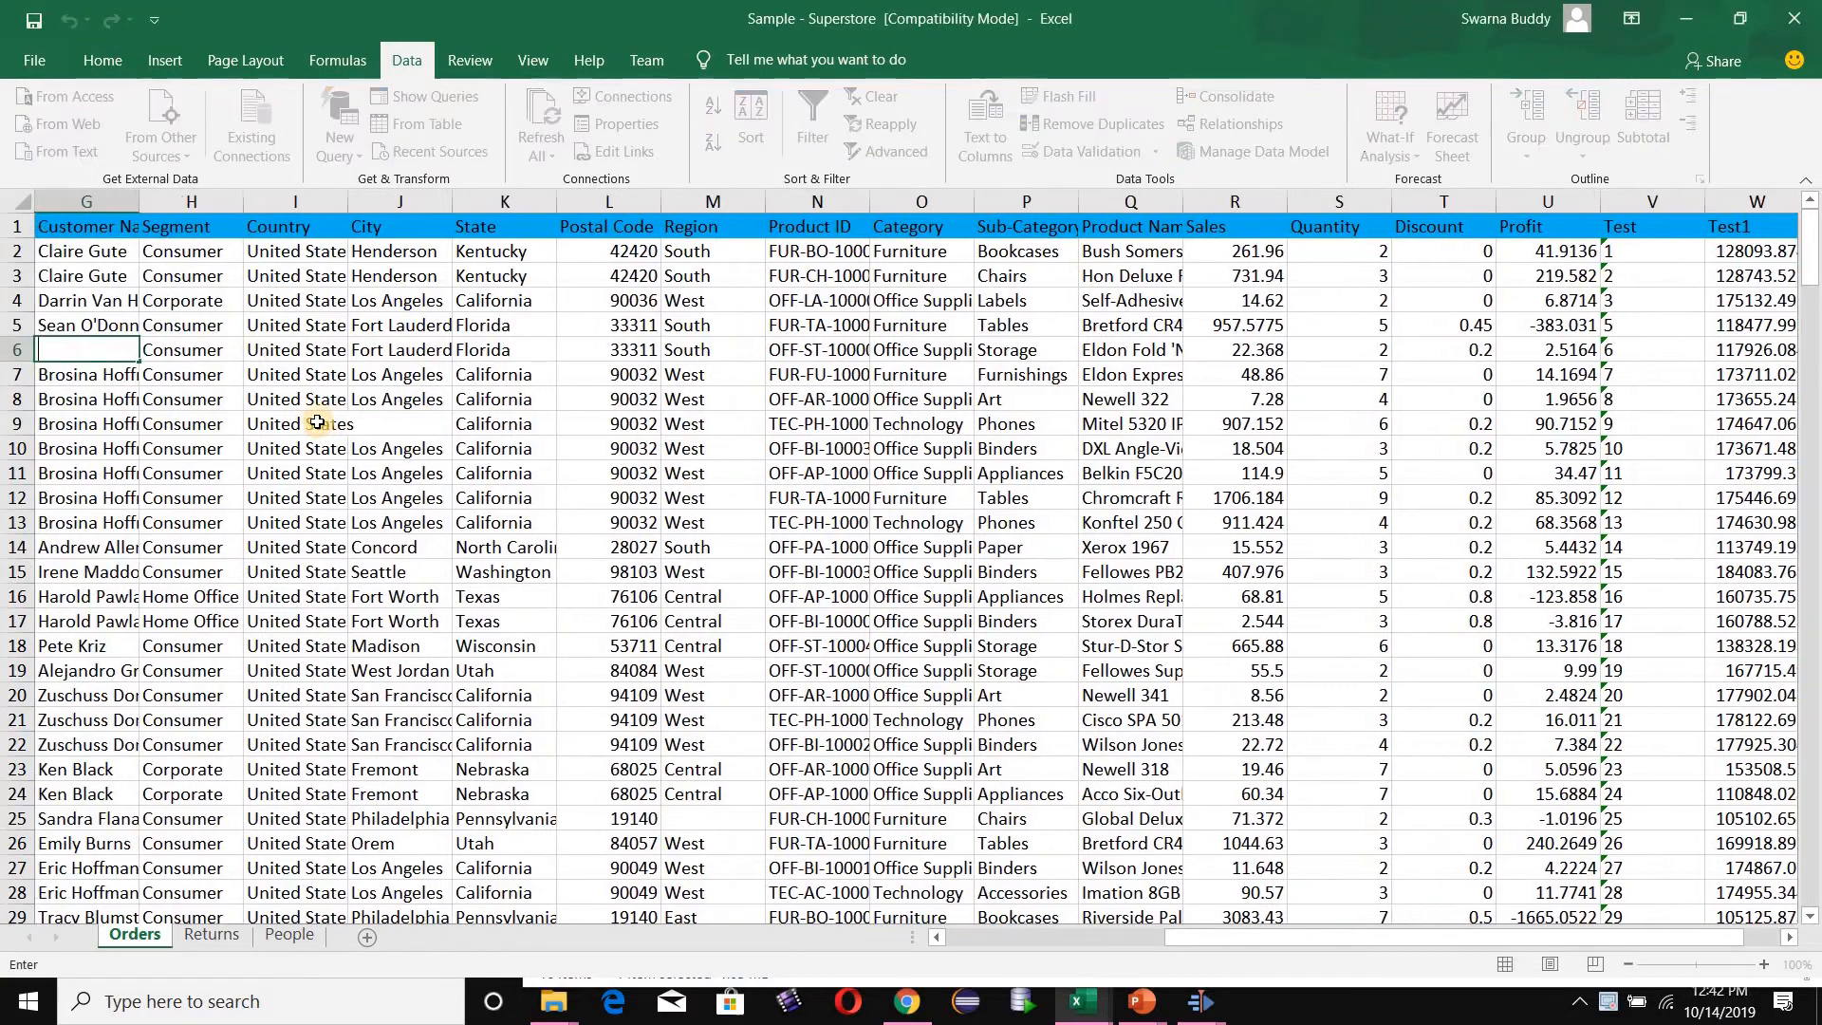
left_click(409, 427)
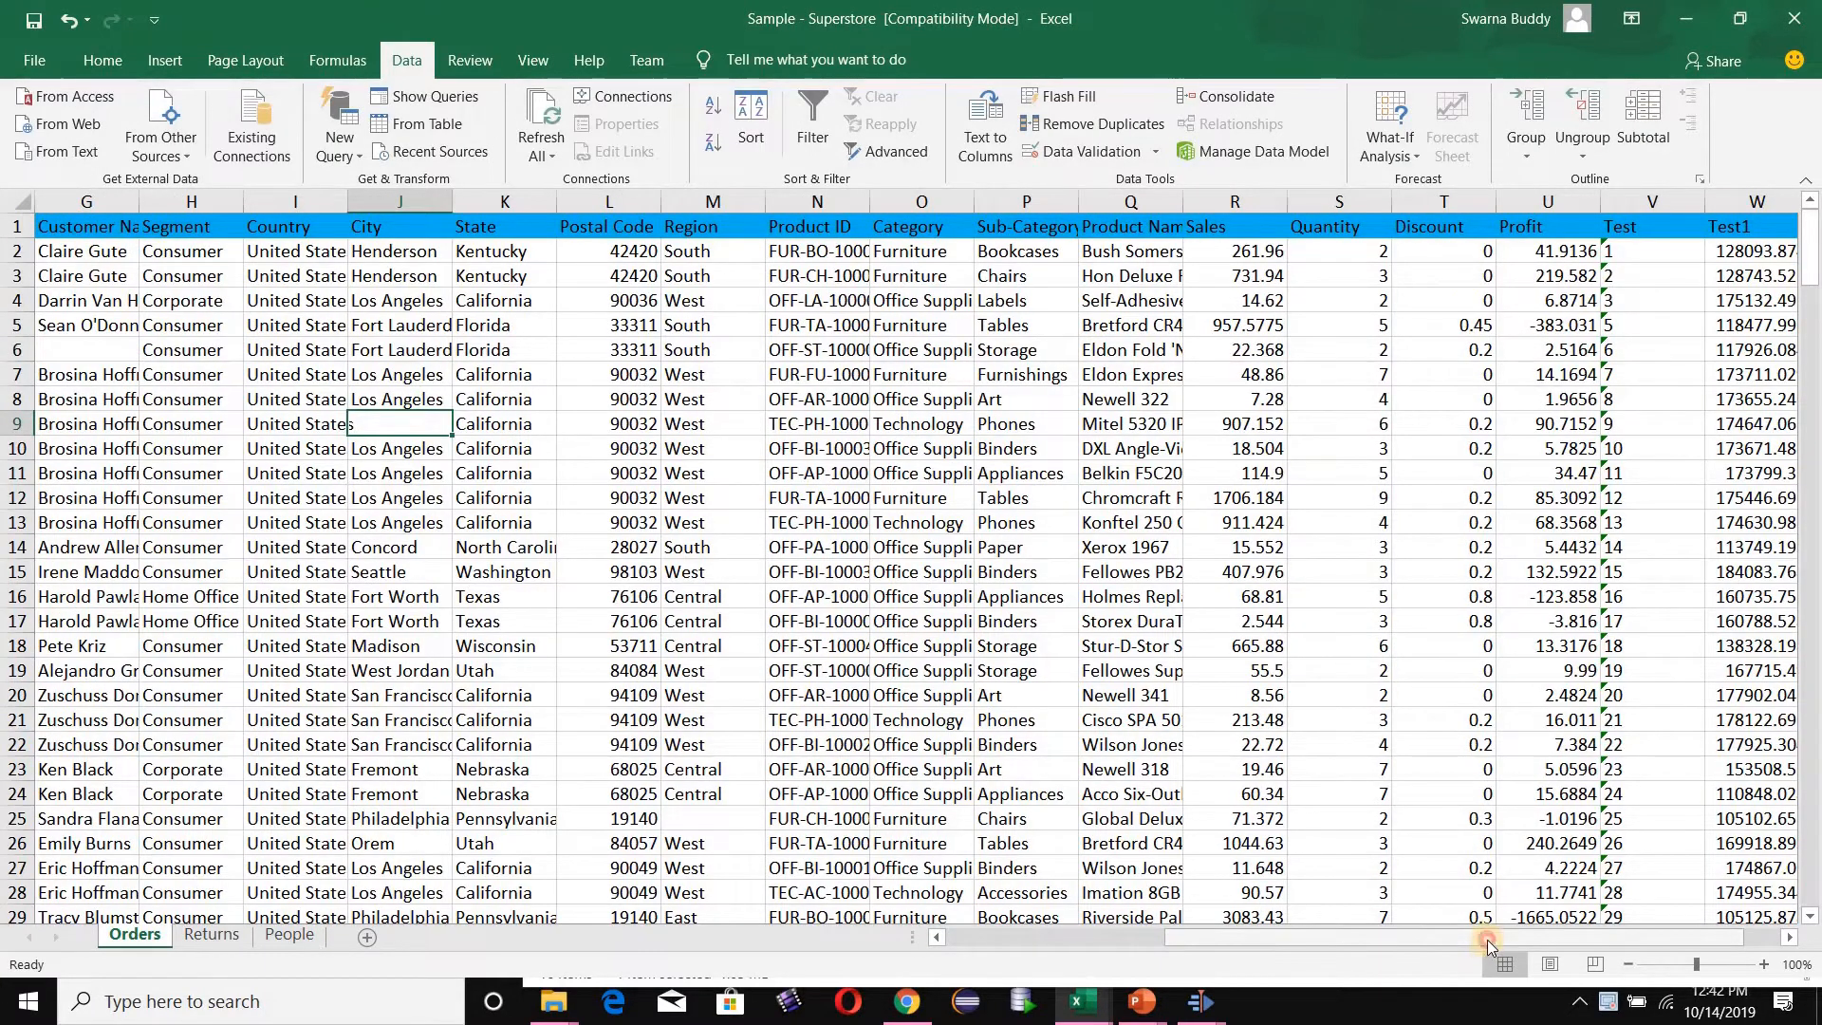
- Delete the two helper columns Test and Test1 (V and W)
left_click_drag(1488, 939, 1722, 911)
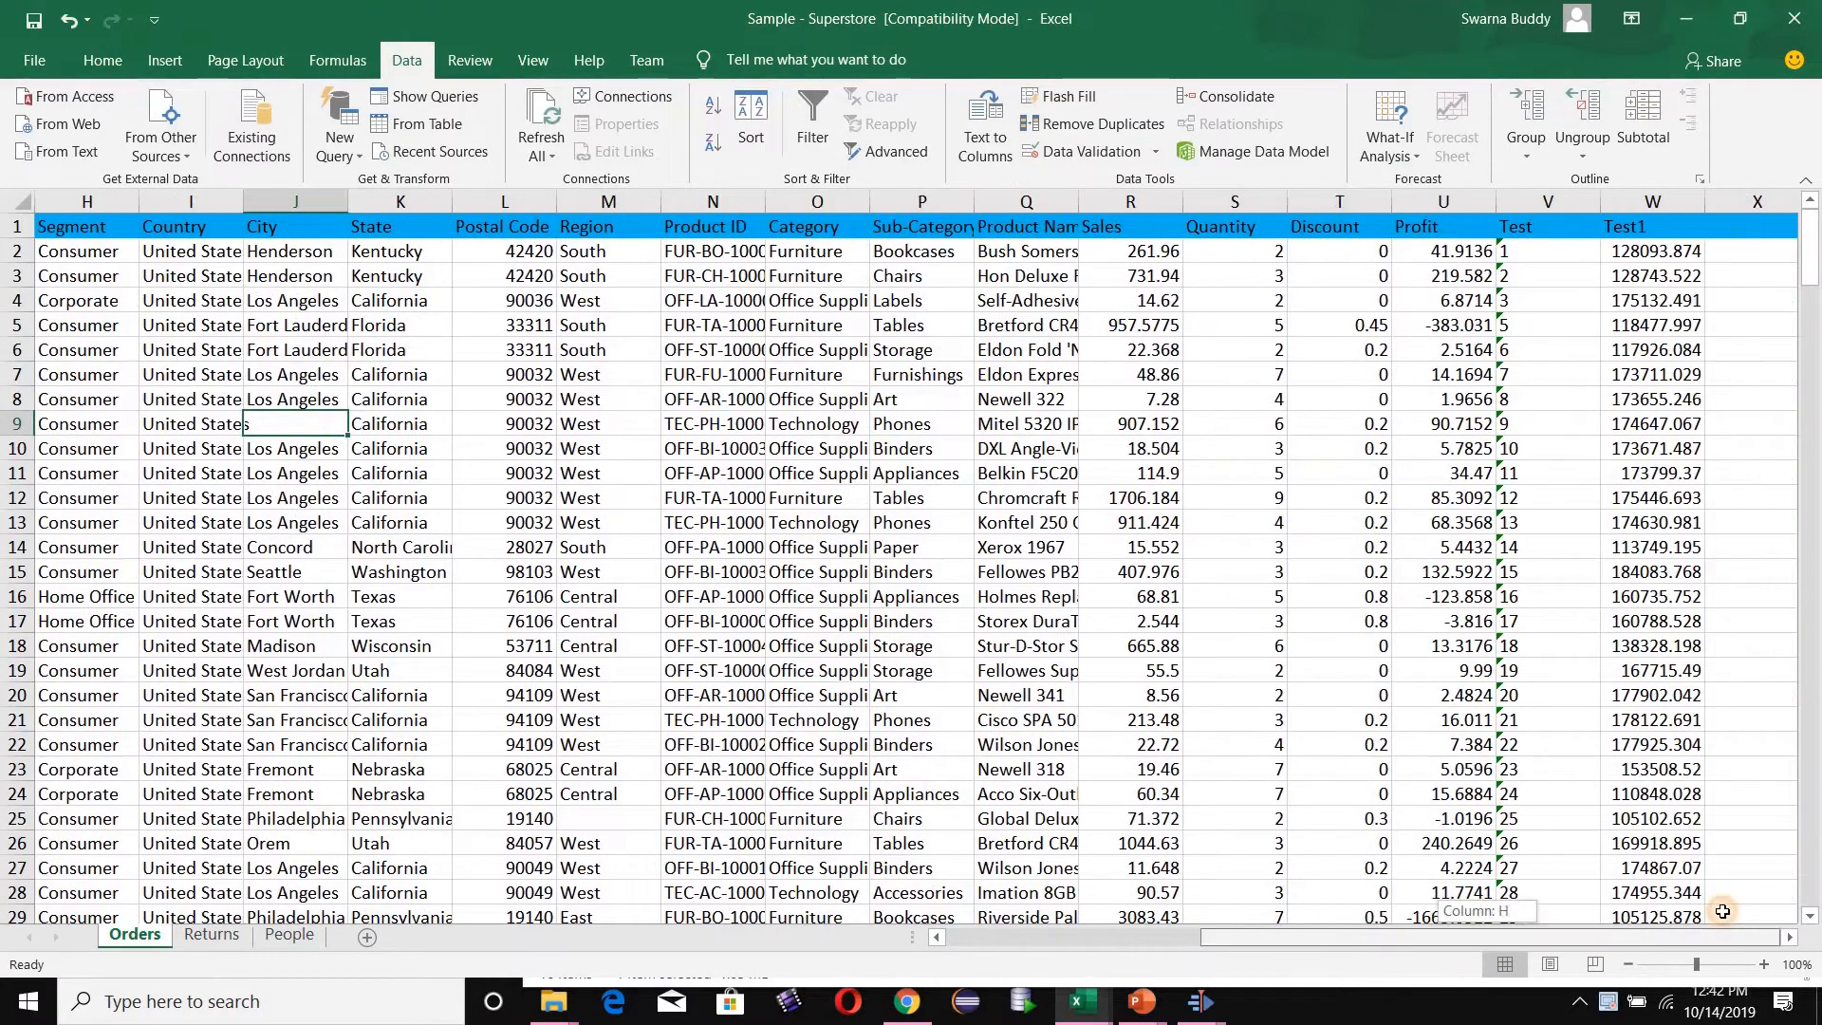
left_click(1567, 194)
key("shift+Right")
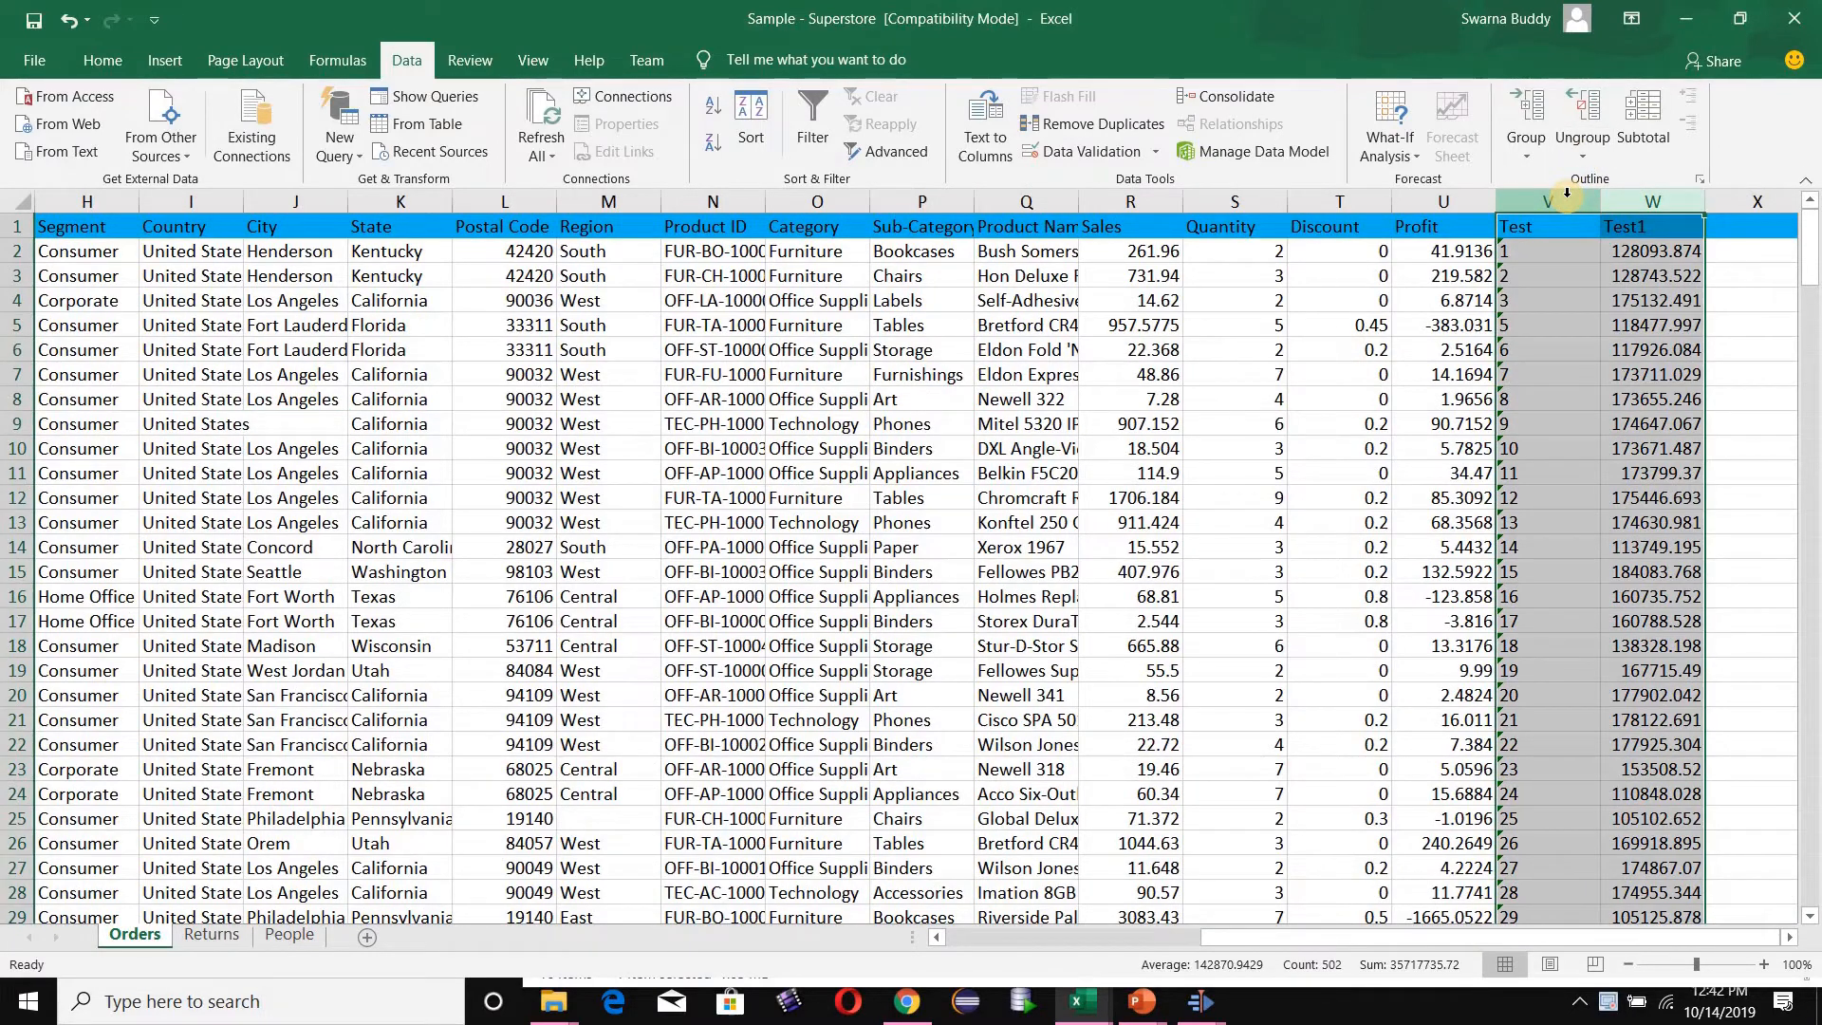
right_click(1568, 194)
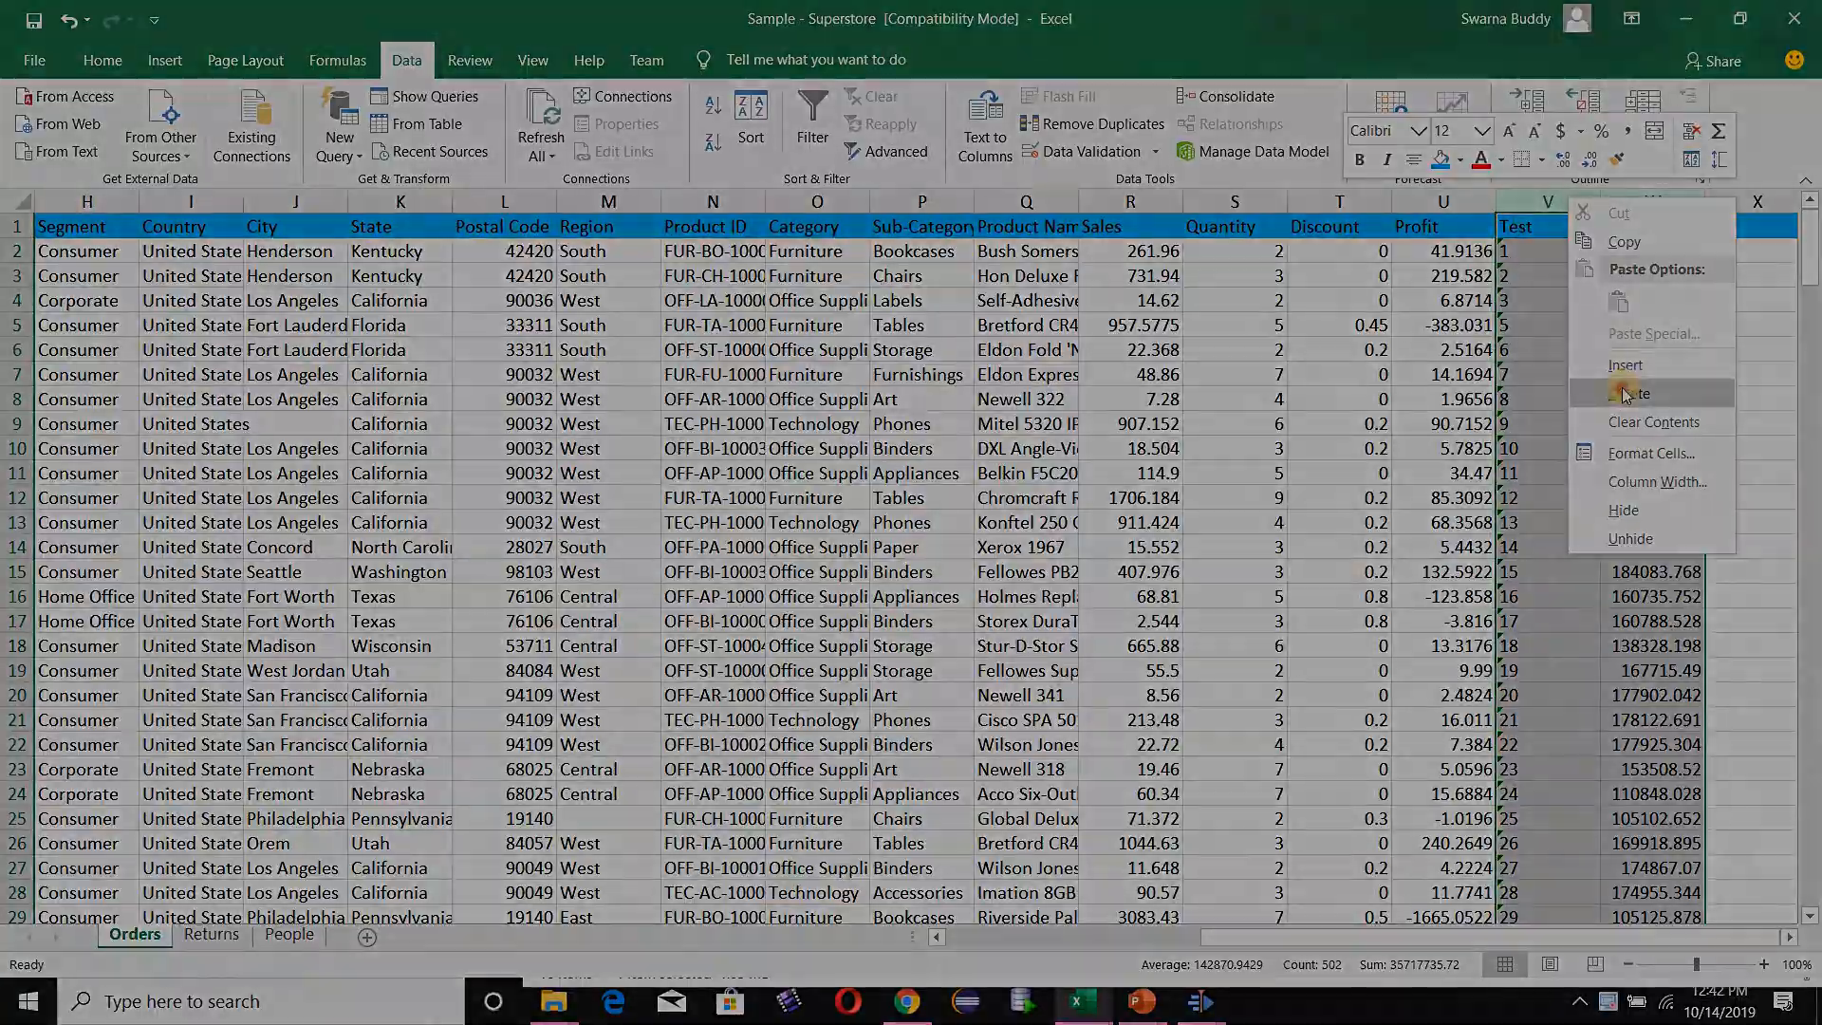